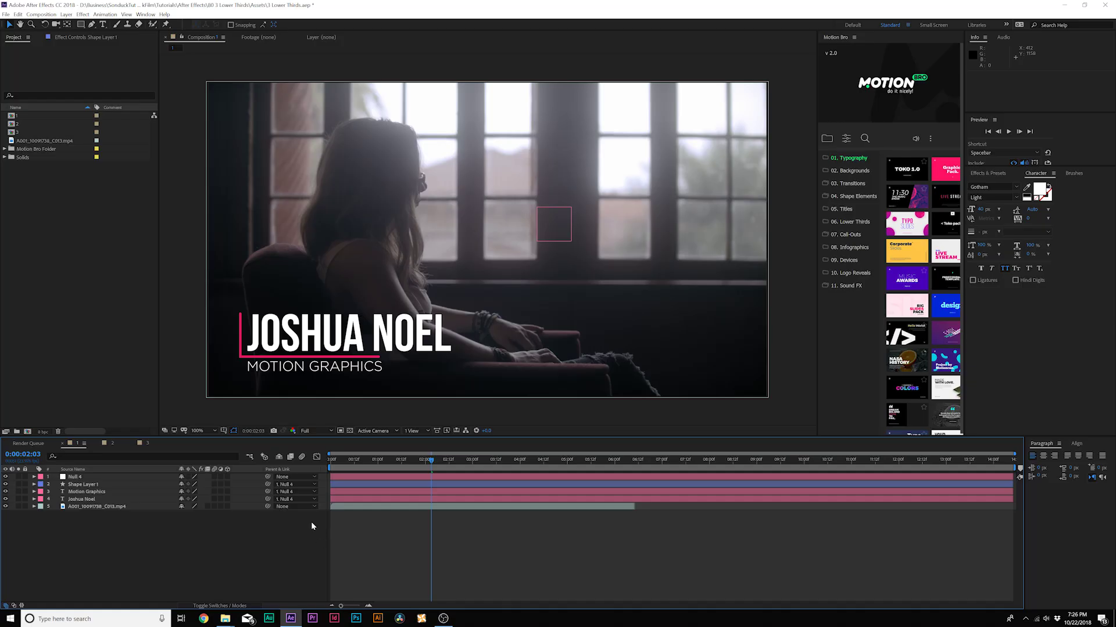
Delete Shape Layer 1 and Null 4, then select the Joshua Noel and Motion Graphics layers
left_click(76, 484)
left_click(75, 477, "ctrl")
key("Delete")
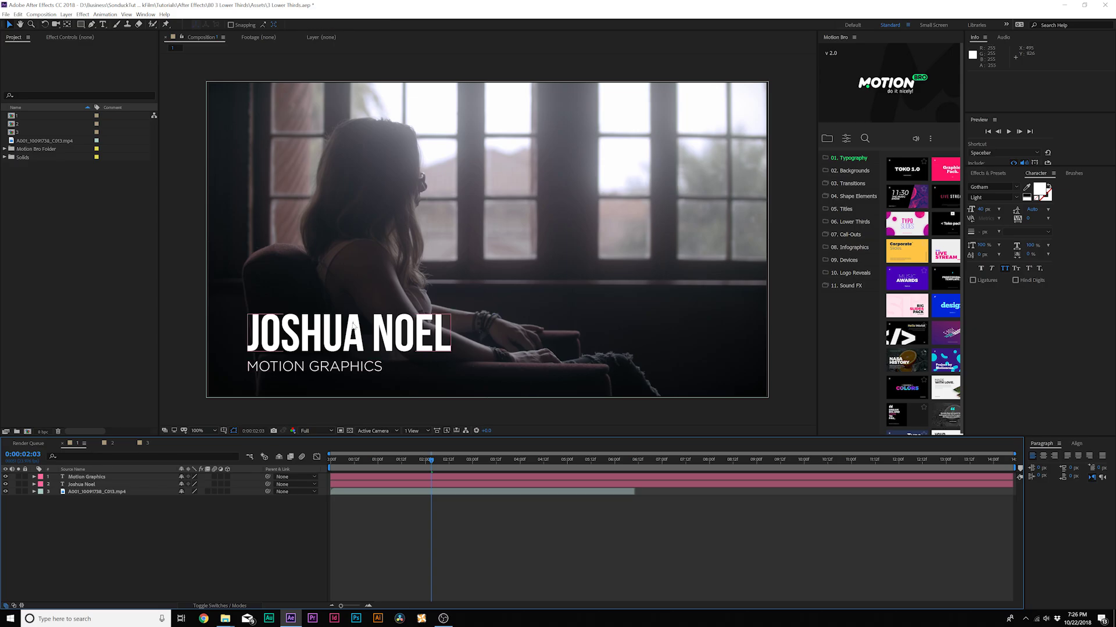
left_click(320, 346)
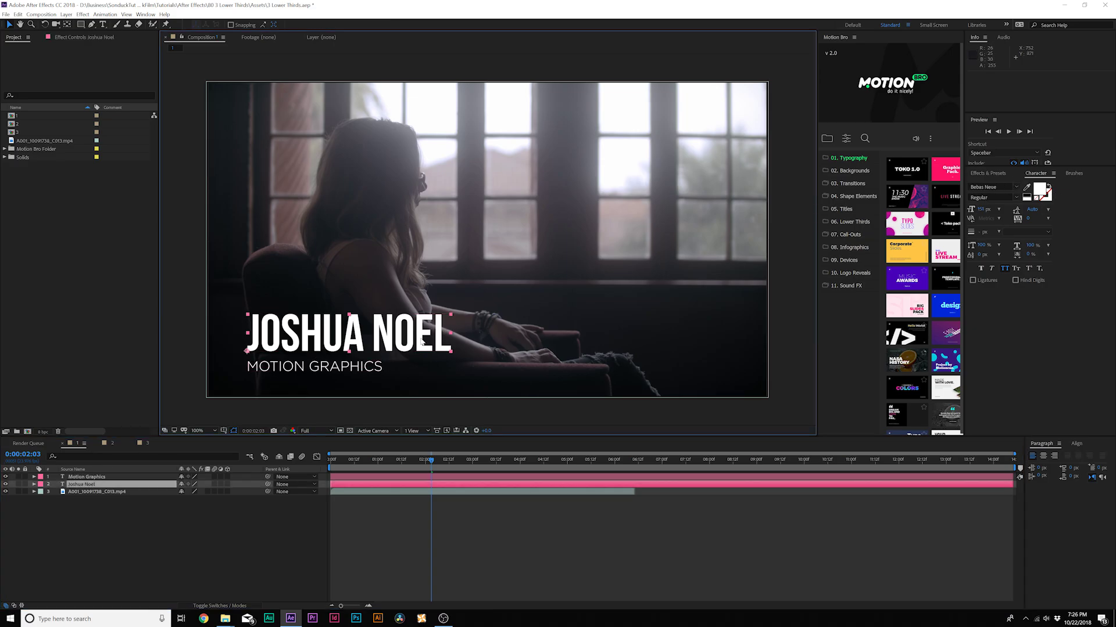
left_click(313, 367)
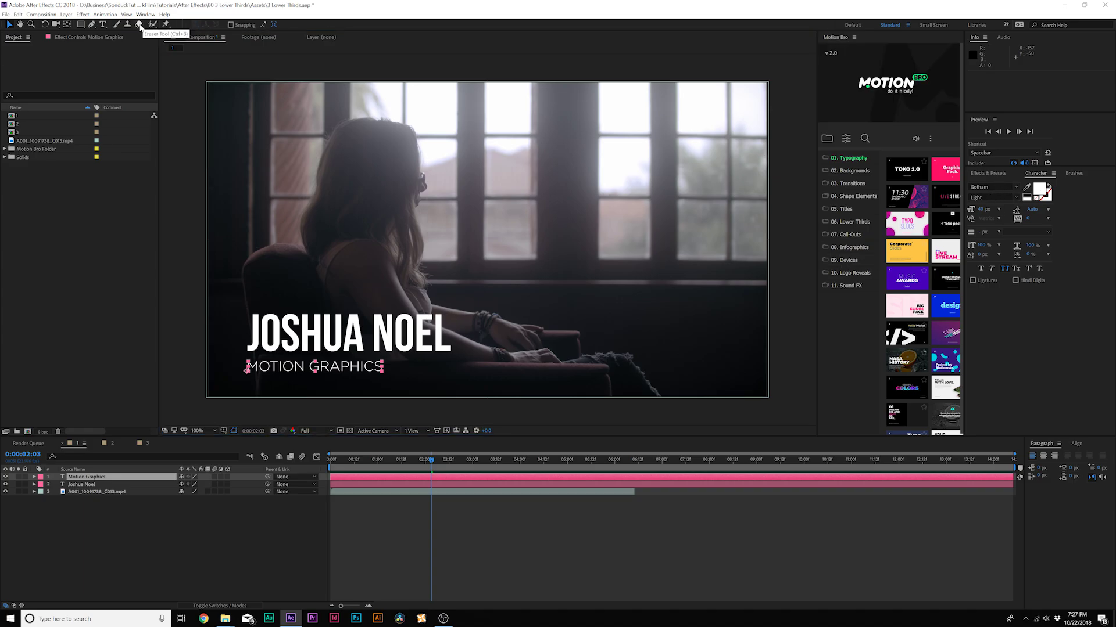
left_click(93, 25)
key("period")
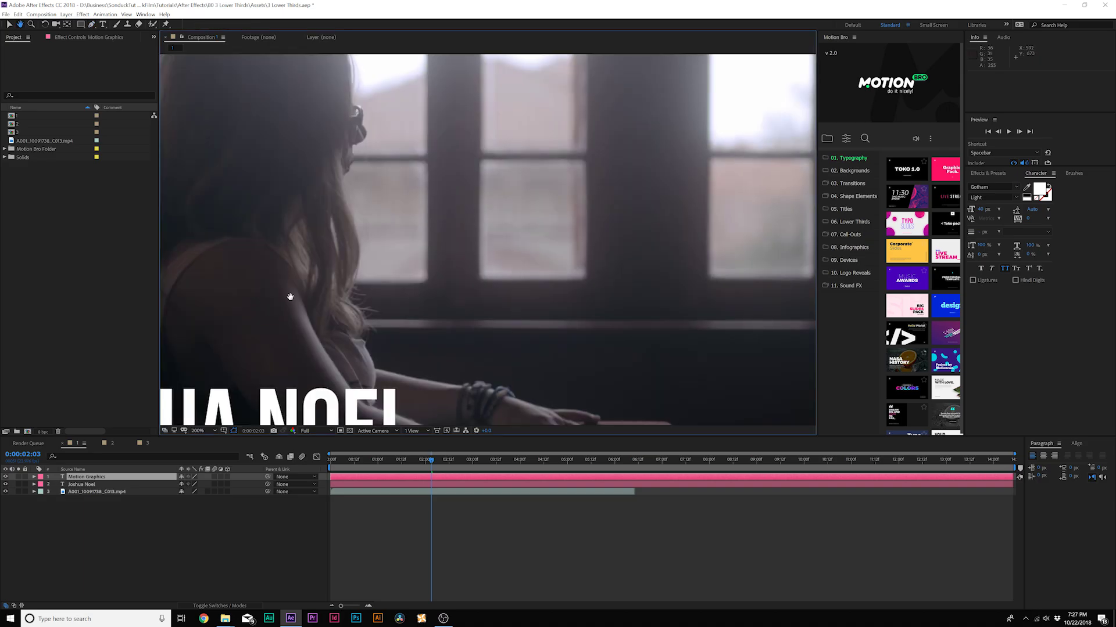
left_click_drag(306, 282, 516, 181)
key("space")
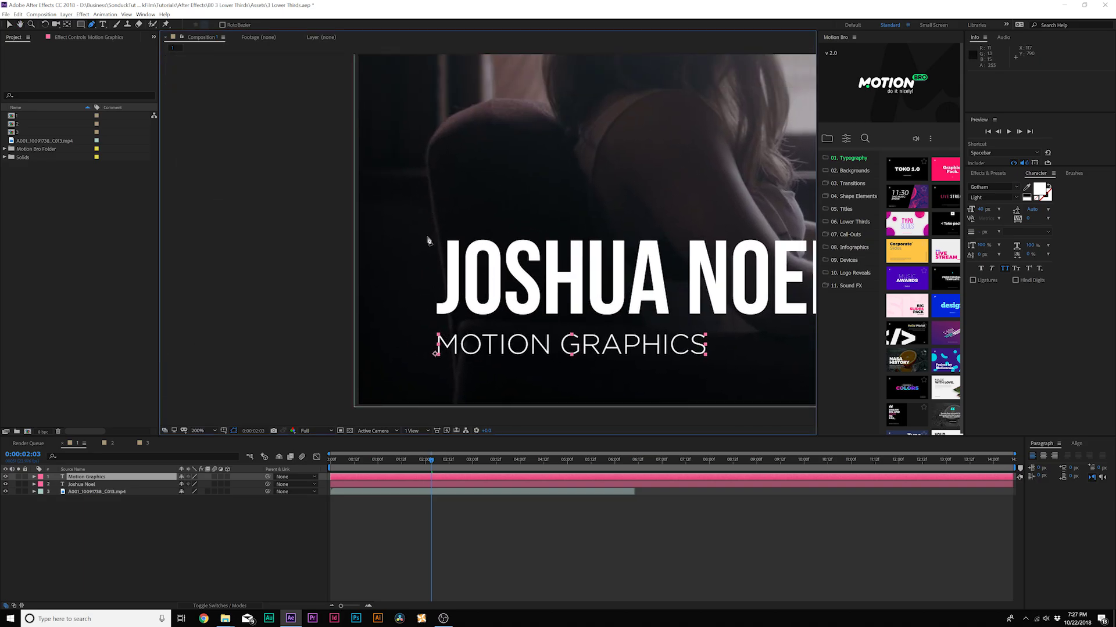
left_click(218, 523)
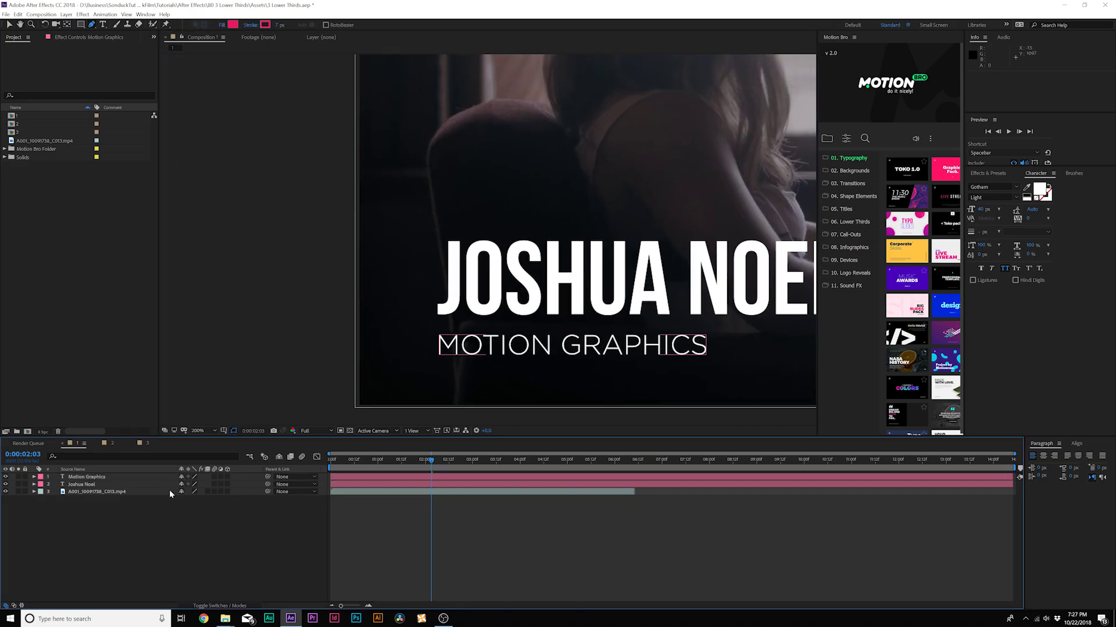
left_click(428, 235)
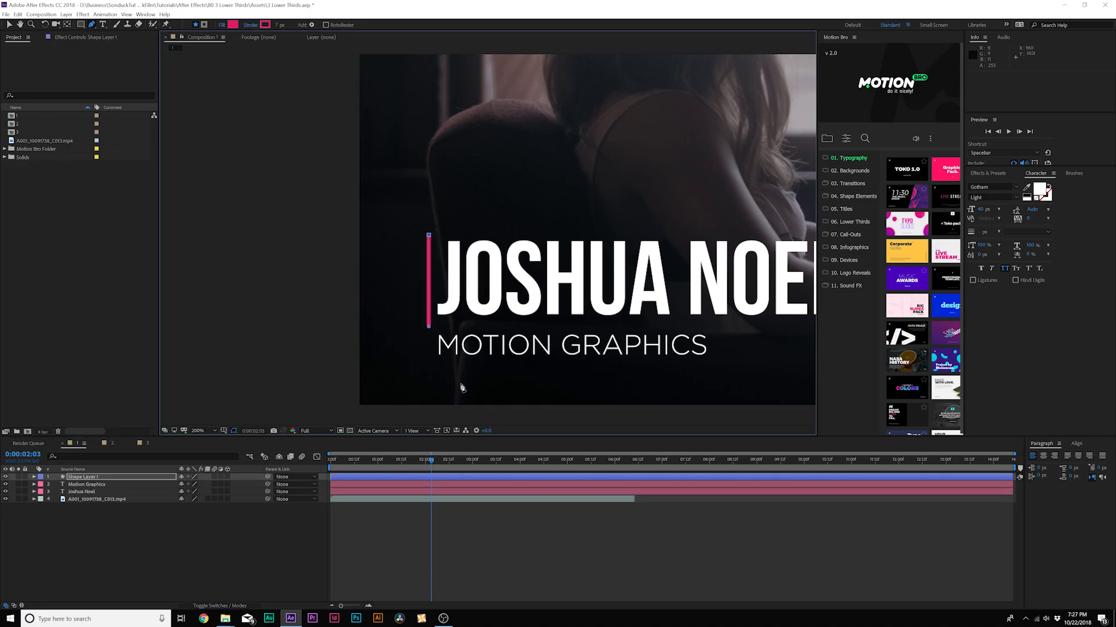
scroll(577, 359, "right", 5)
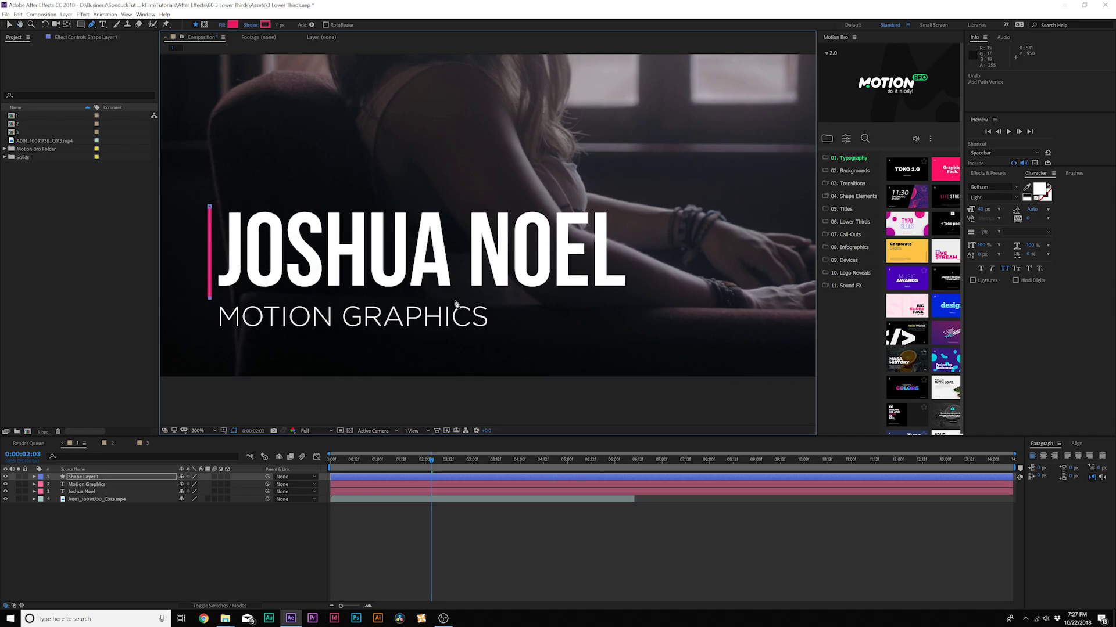
left_click(456, 298)
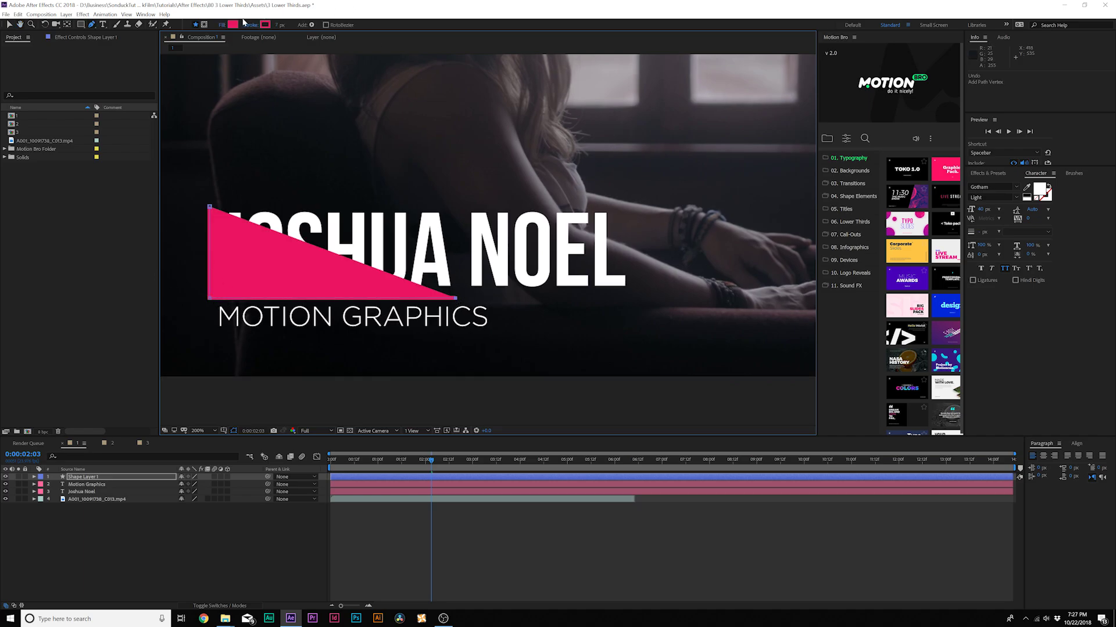
Set the new shape's fill to None and its stroke to solid pink
left_click(224, 24)
left_click(581, 195)
left_click(605, 245)
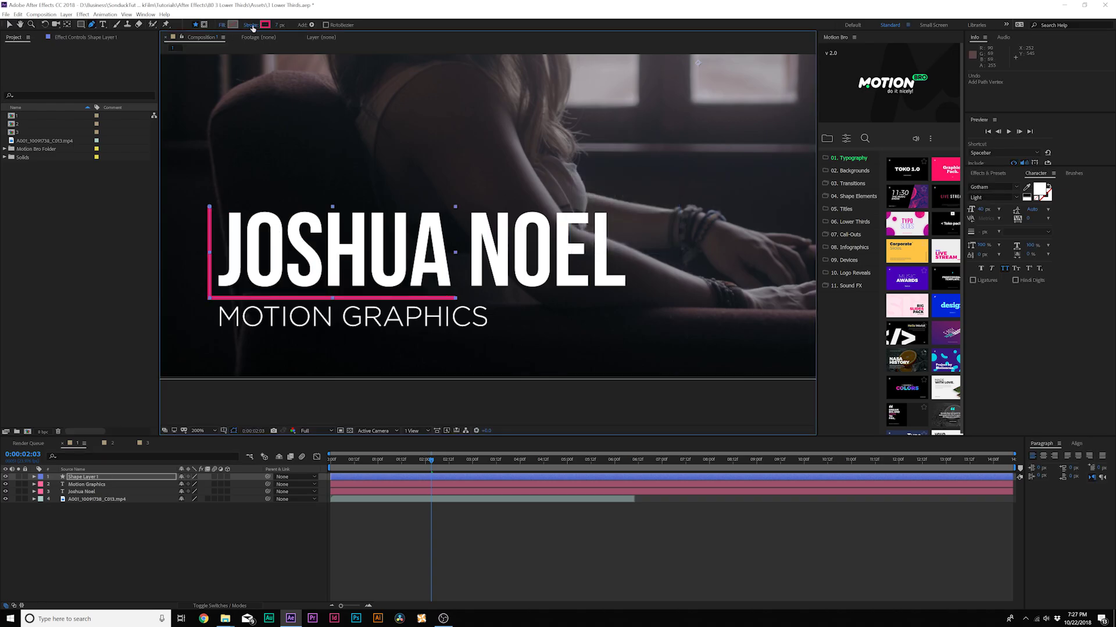
left_click(251, 25)
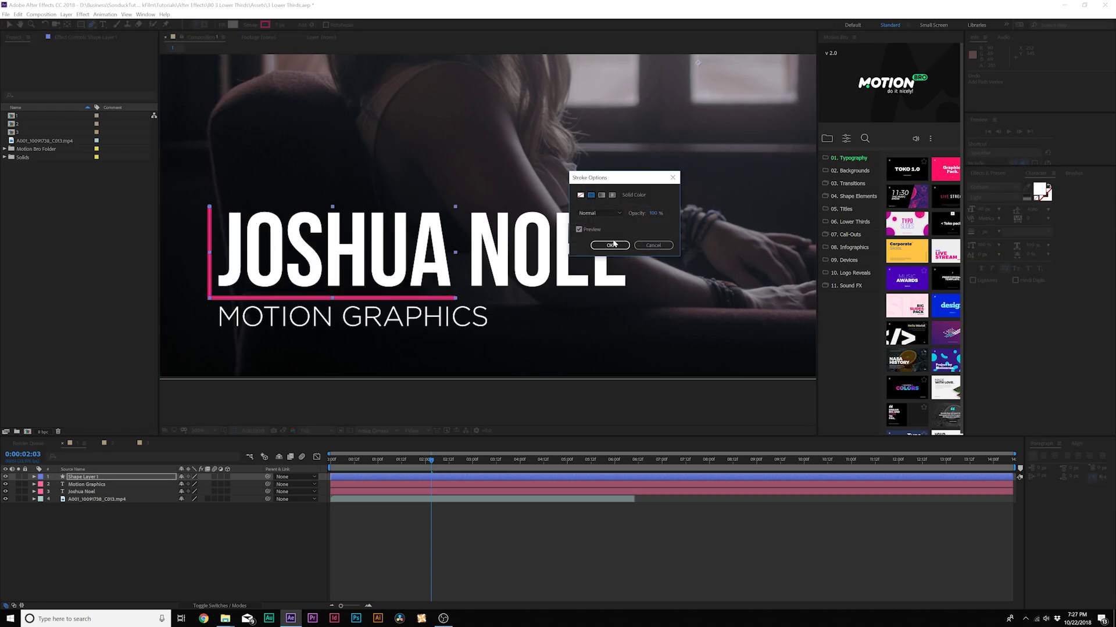
left_click(610, 245)
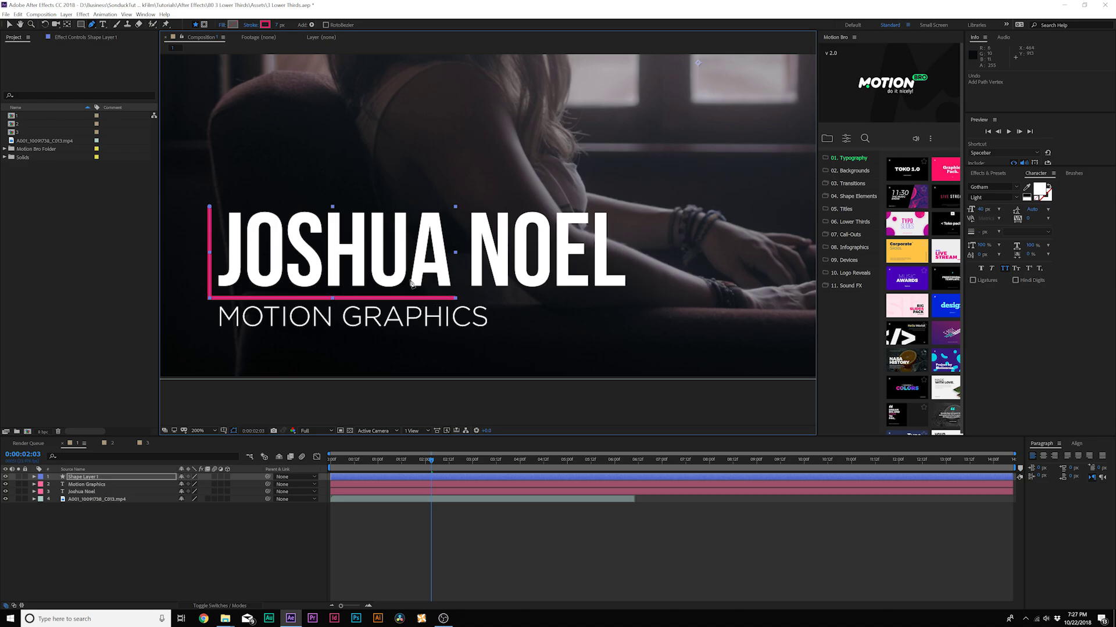
scroll(411, 283, "down", 2)
left_click(194, 538)
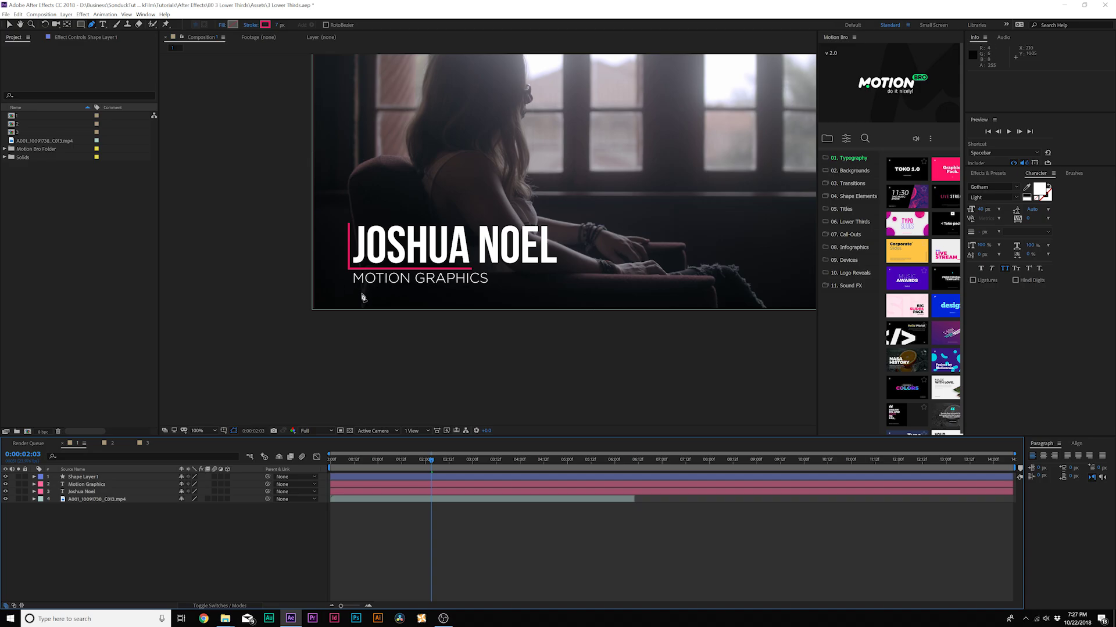
Set Stroke 1's Line Cap to Round Cap in Shape Layer 1's contents
left_click(34, 477)
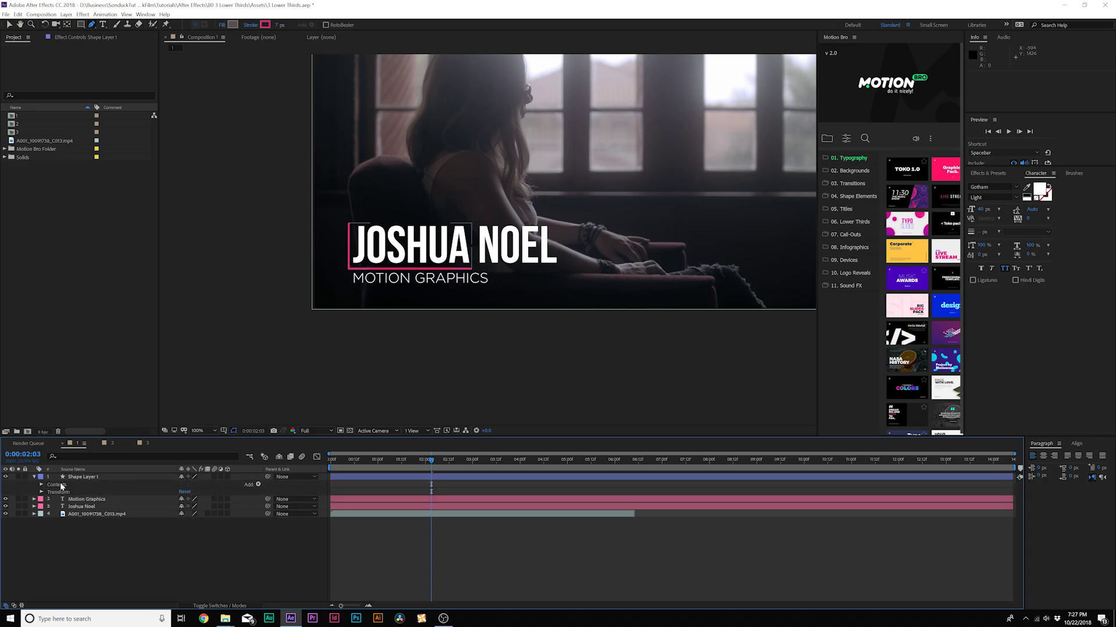
left_click(41, 484)
left_click(49, 493)
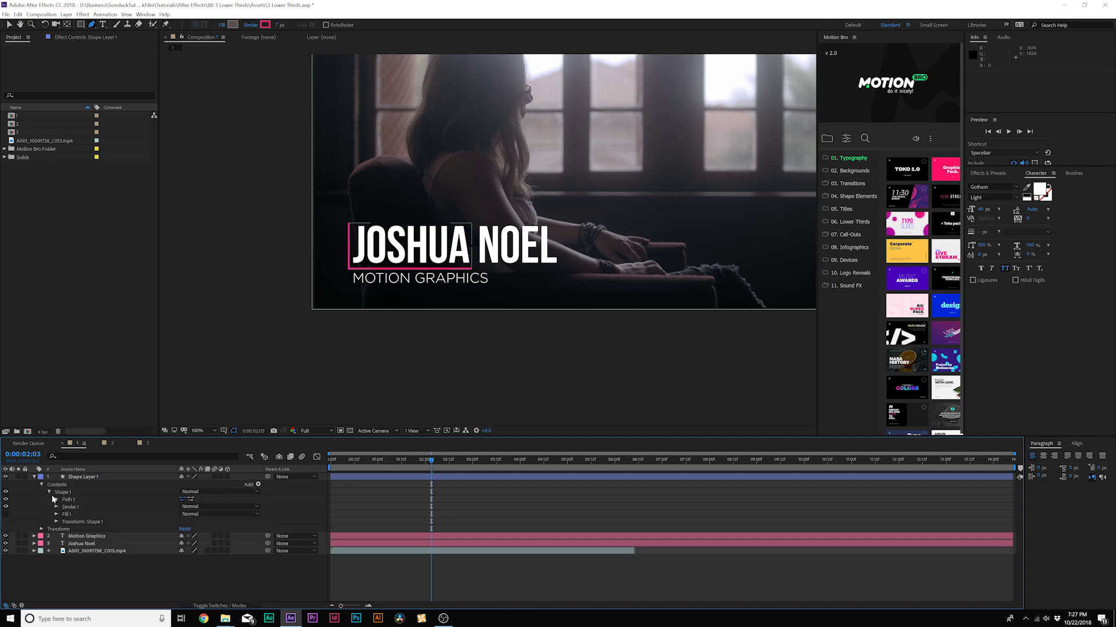
left_click(56, 507)
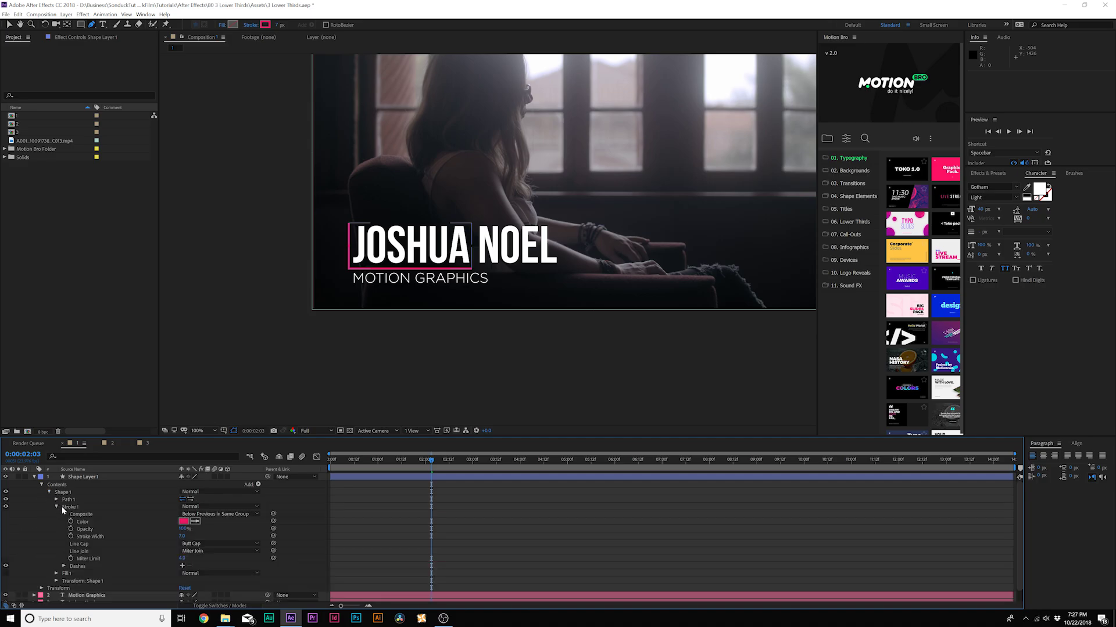
left_click(188, 545)
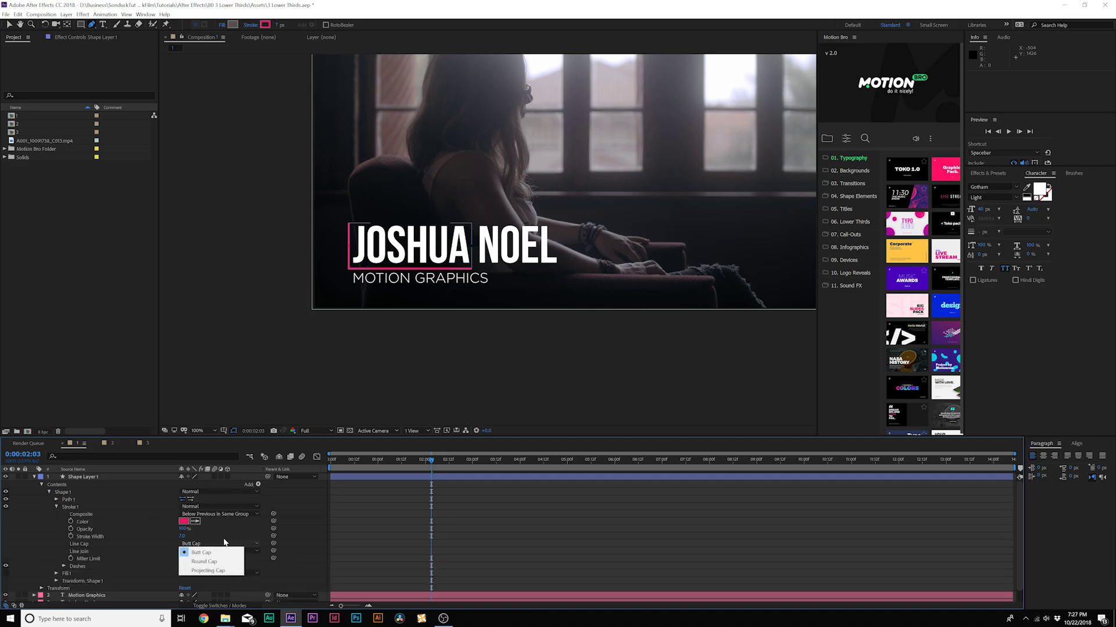
left_click(203, 562)
Add a Trim Paths operator to Shape 1
key("period")
key("period")
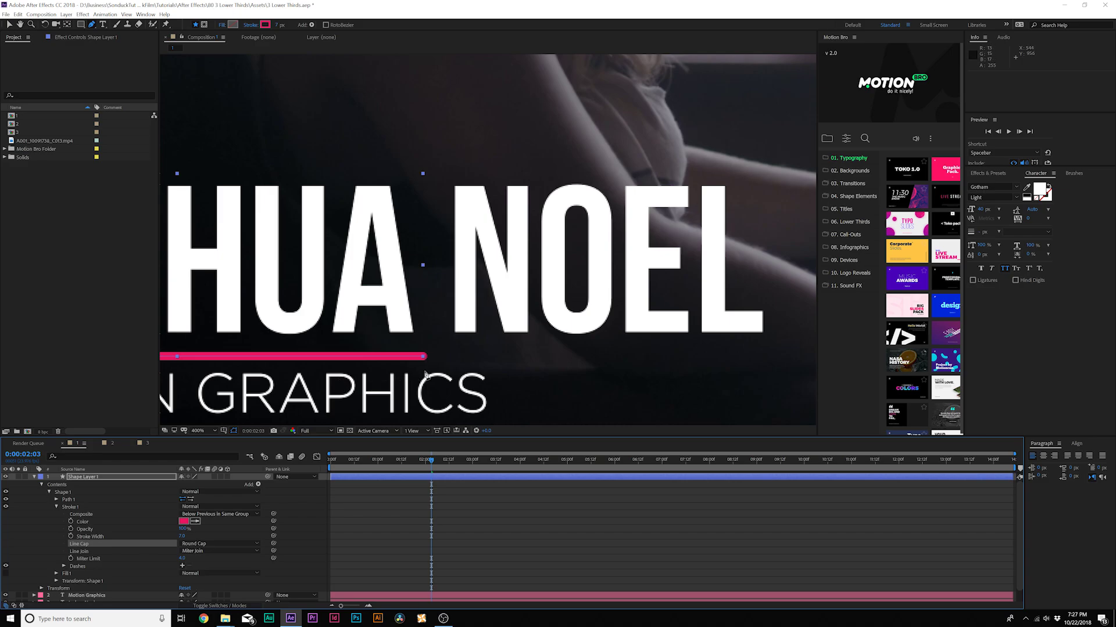
key("v")
key("comma")
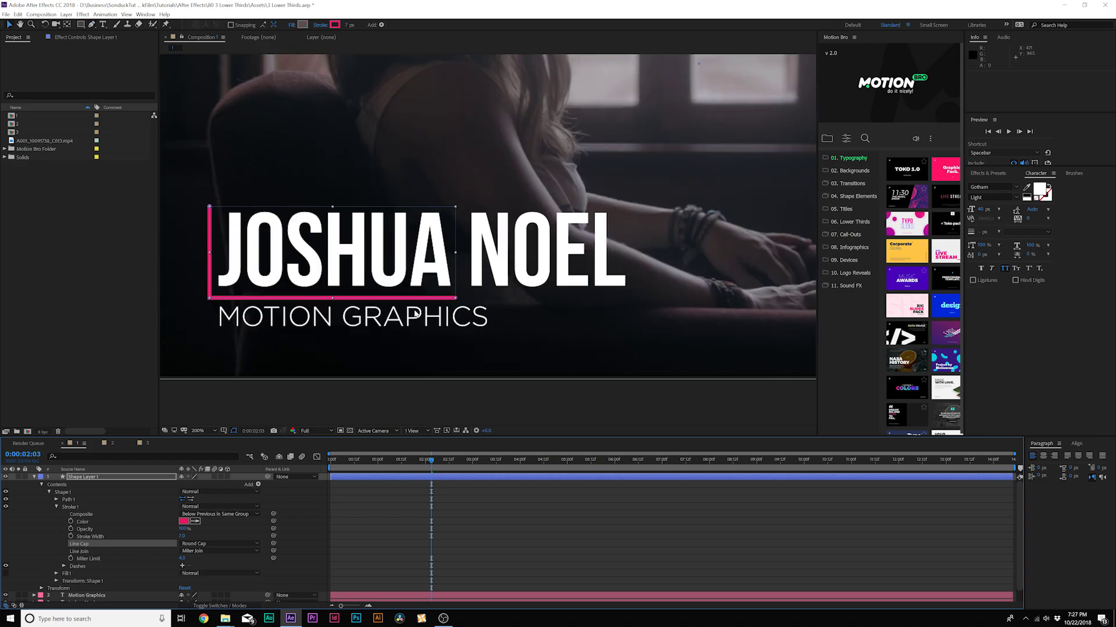
key("comma")
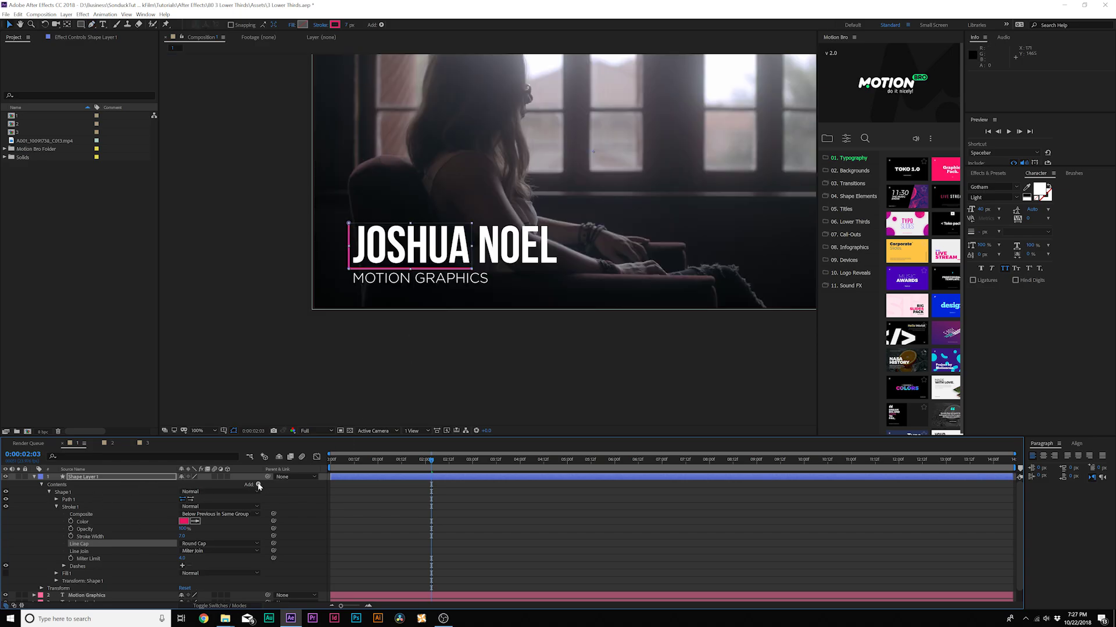
left_click(259, 485)
left_click(209, 435)
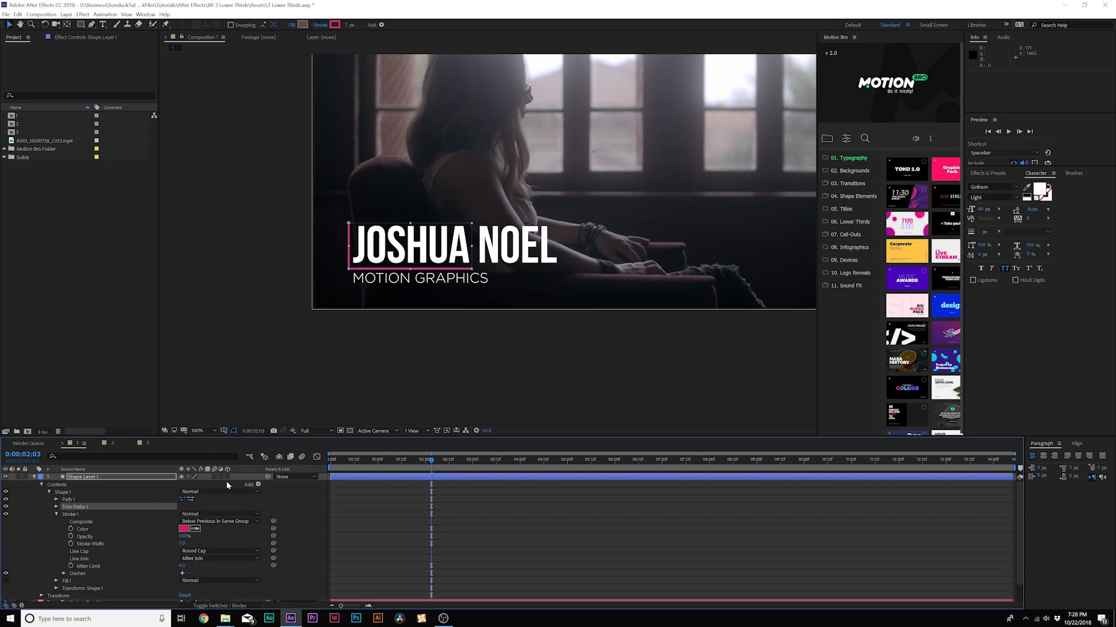
Keyframe Trim Paths End at 0% at 0:00:00:00 and 100% at 0:00:01:13
left_click(57, 507)
key("Home")
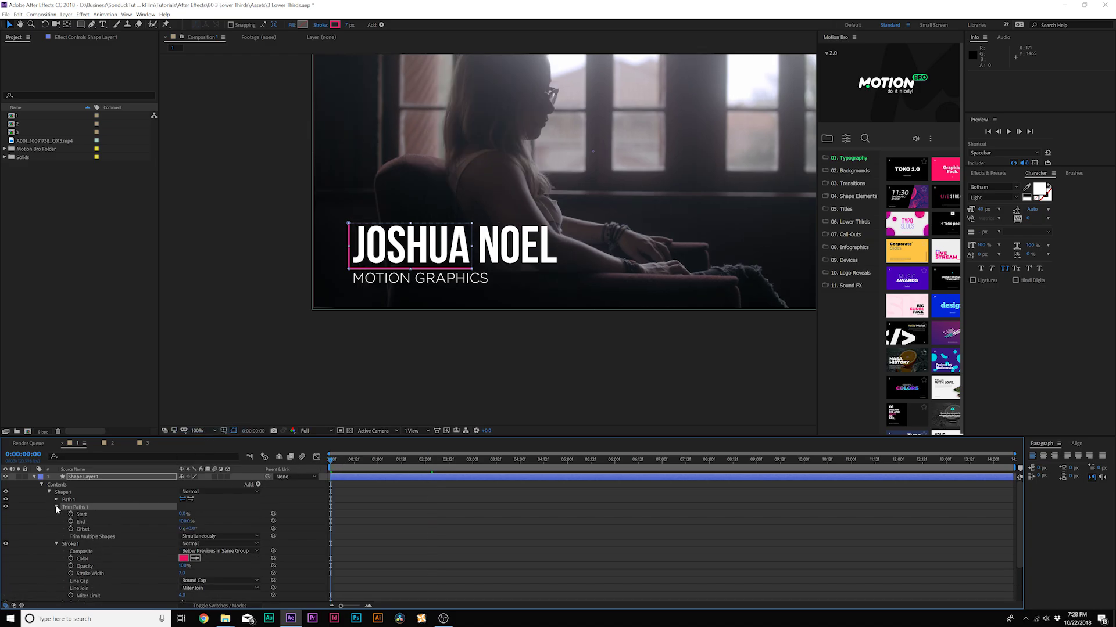
left_click_drag(183, 523, 162, 521)
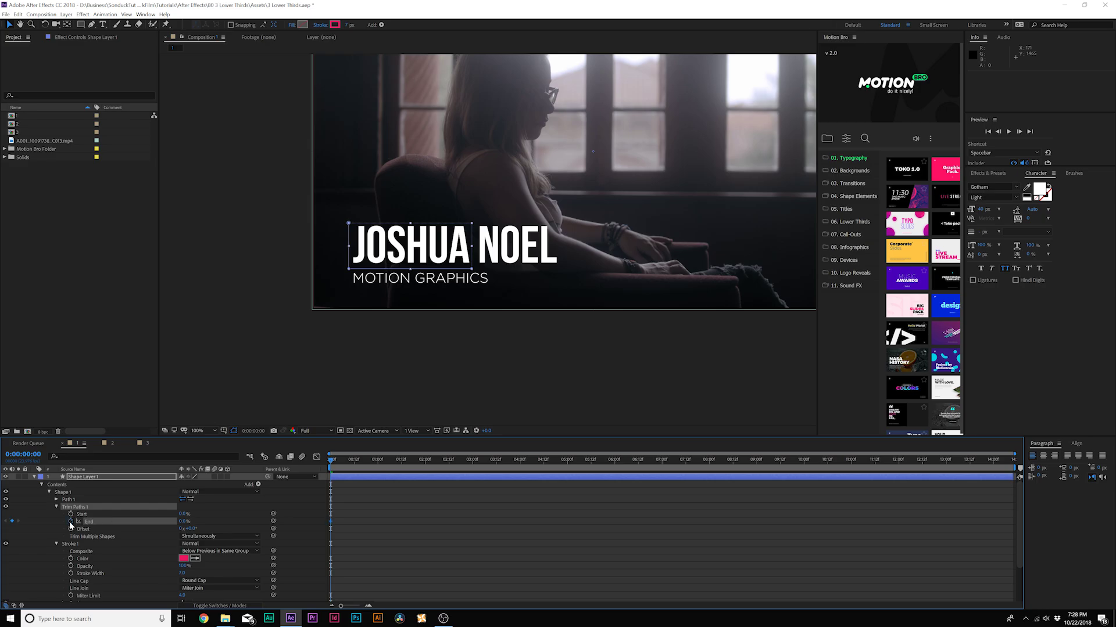
left_click_drag(356, 462, 393, 462)
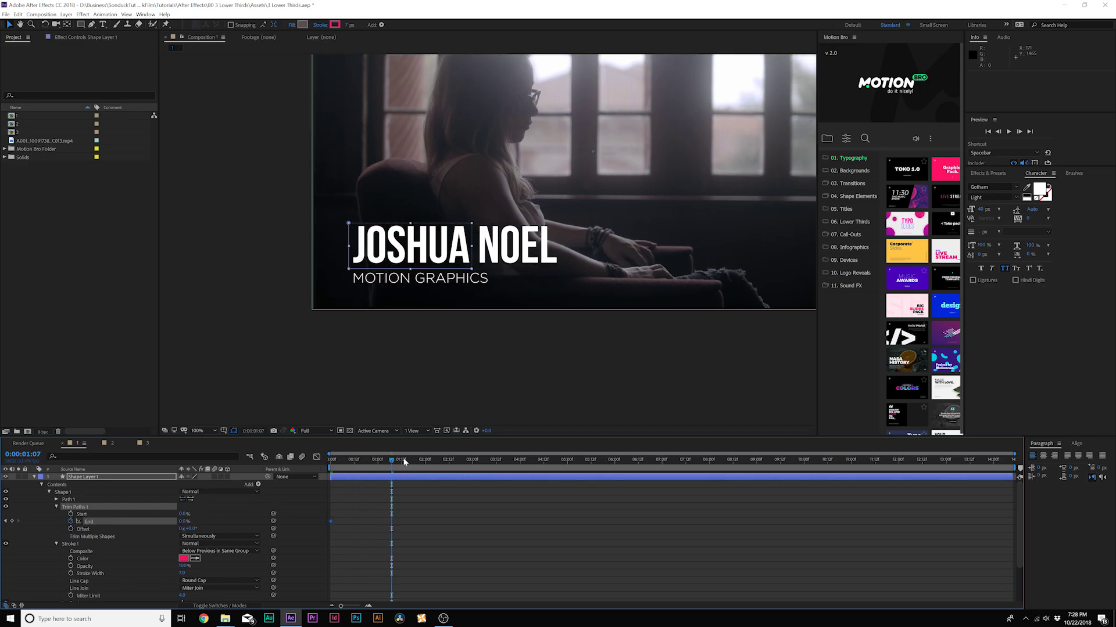
left_click(404, 462)
left_click_drag(181, 521, 290, 522)
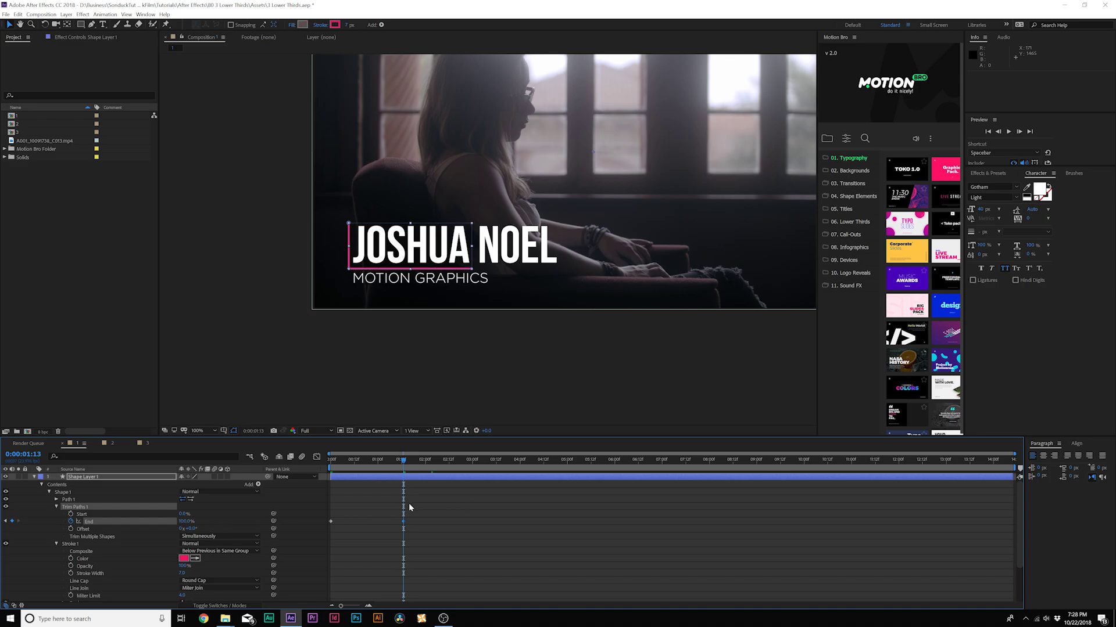
Show only the keyframed properties with U, fit the composition, and preview the draw-on
mouse_move(393, 461)
left_mouse_down()
mouse_move(316, 461)
mouse_move(411, 460)
left_mouse_up()
left_click_drag(459, 512, 268, 541)
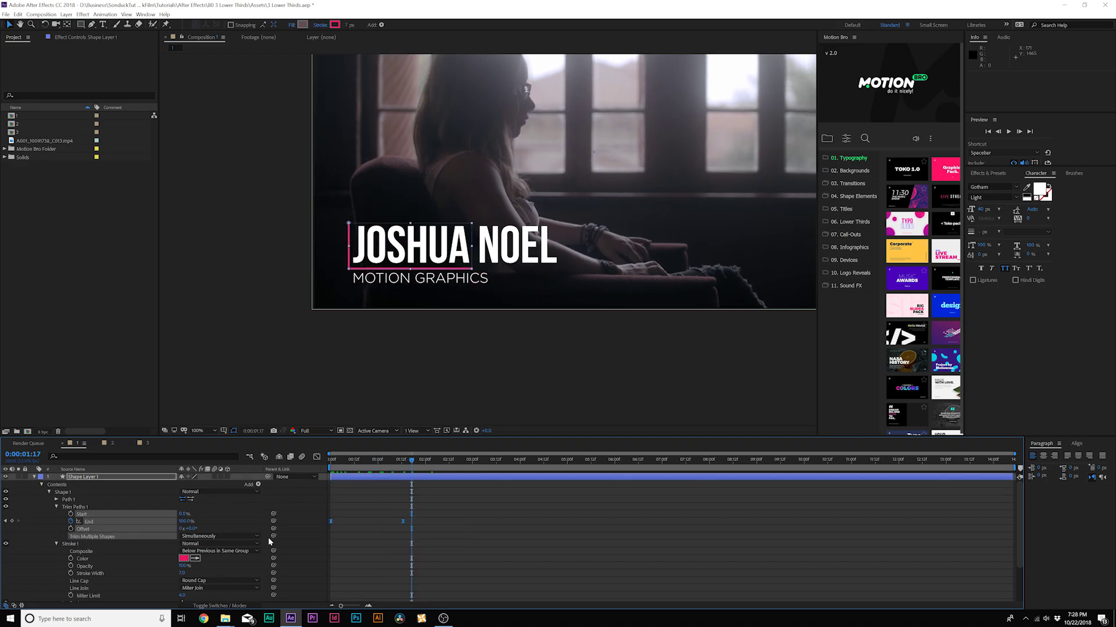
key("u")
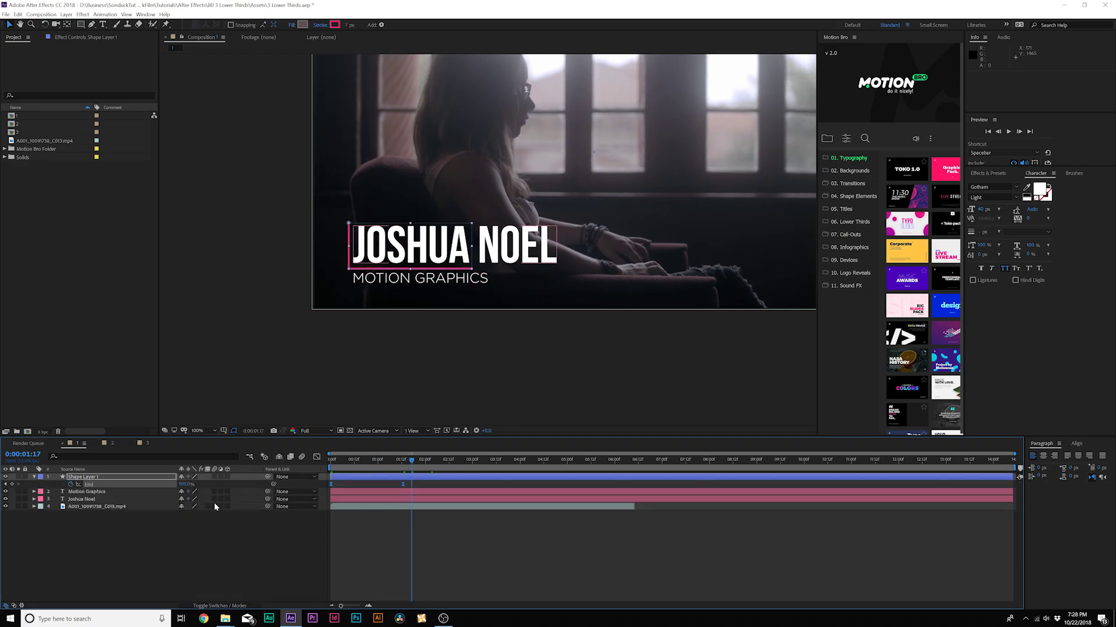
left_click(388, 391)
key("shift+slash")
key("space")
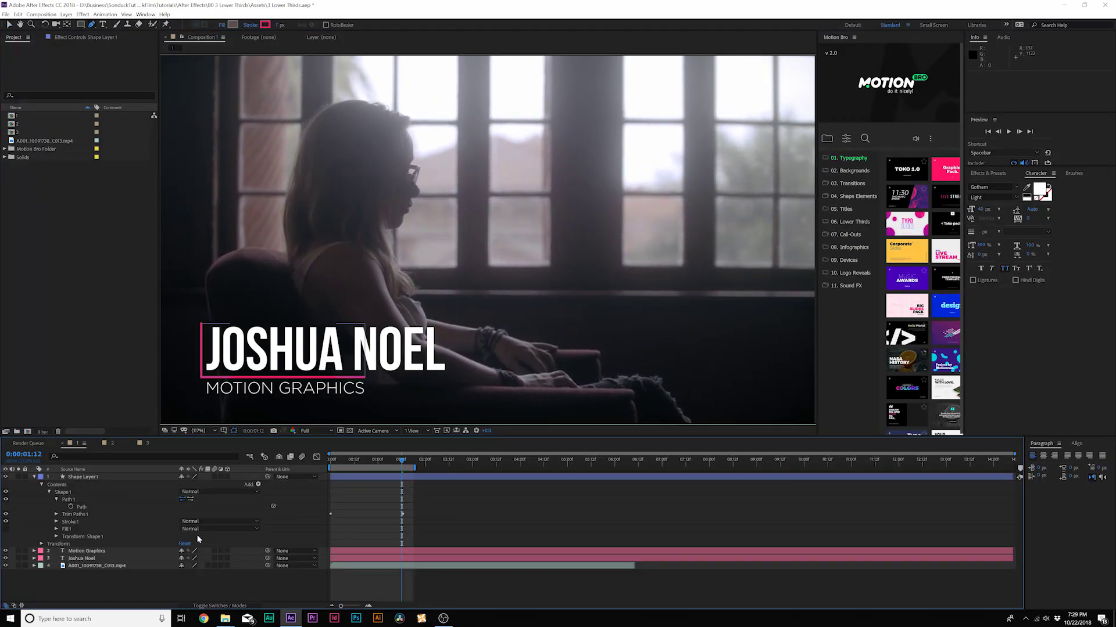
Keyframe Shape Layer 1's Position from X 1714 at 0:00 to its resting place at 1:06
key("u")
key("u")
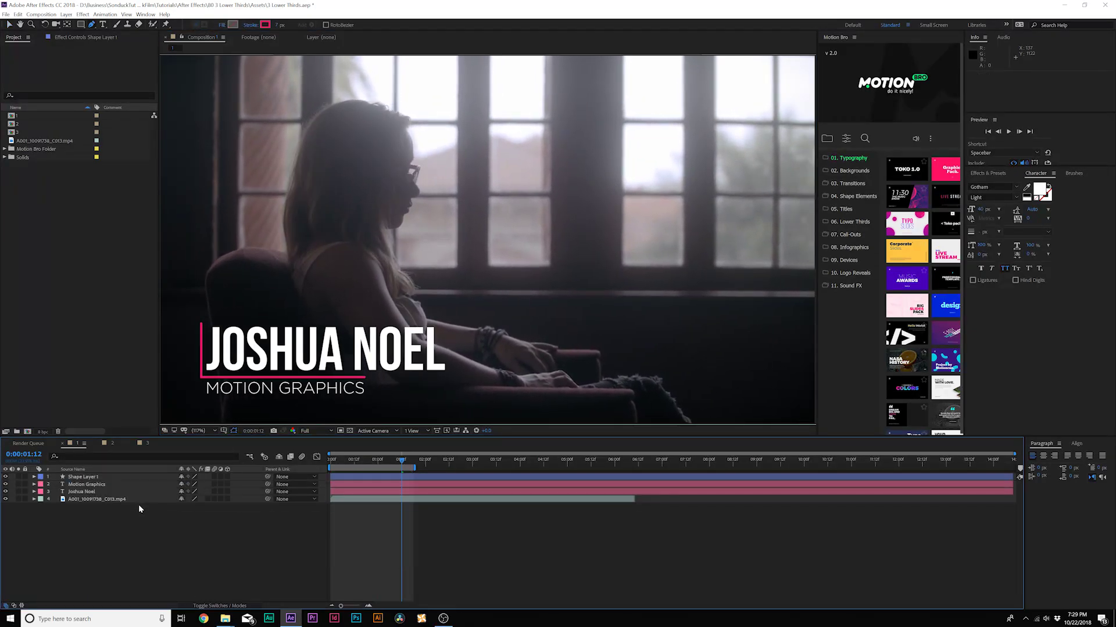
key("Home")
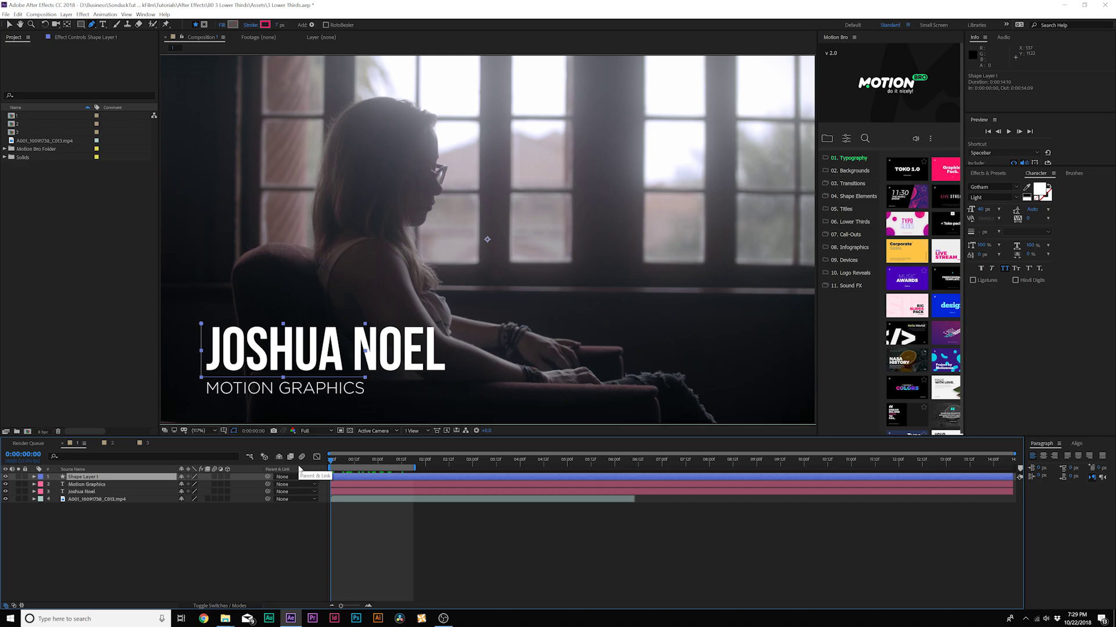
key("p")
left_click(55, 484)
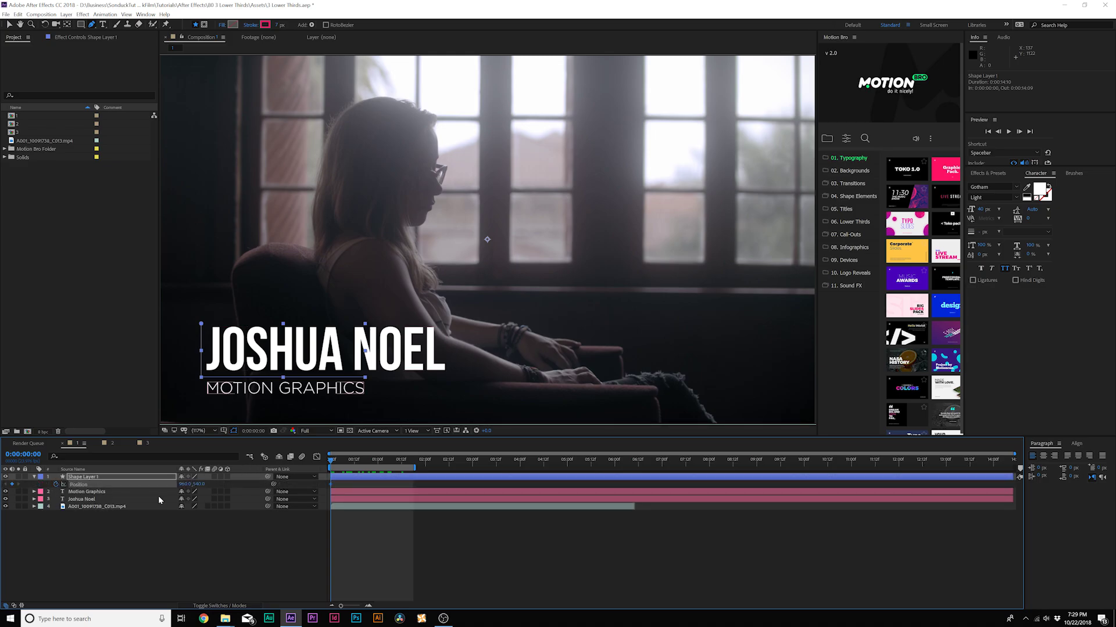
left_click_drag(331, 485, 390, 485)
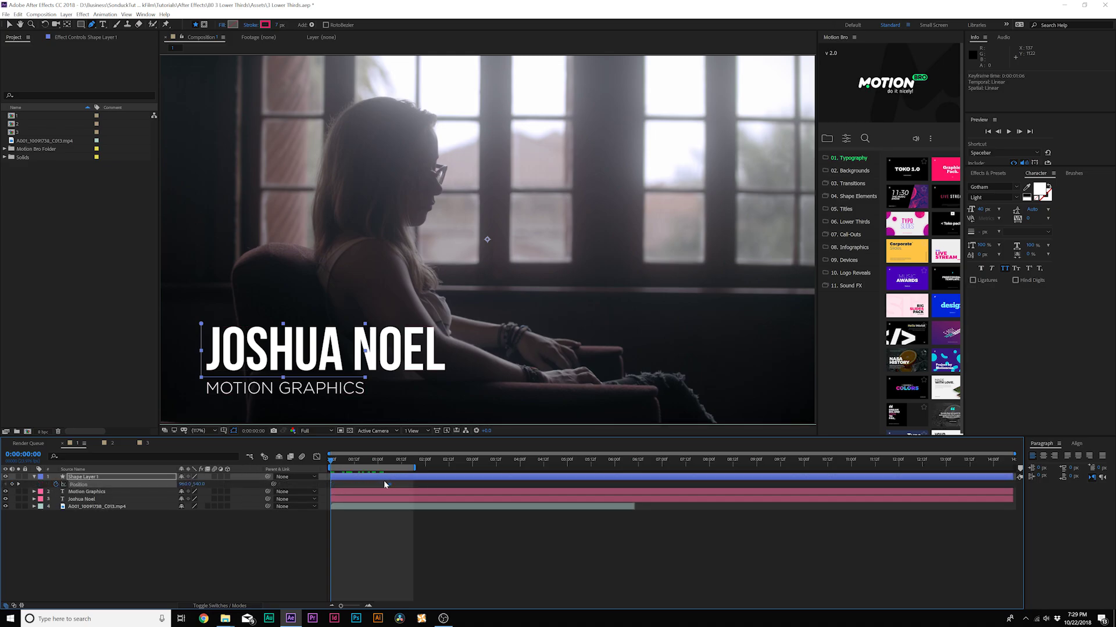
left_click_drag(182, 484, 399, 483)
left_click(220, 524)
left_click_drag(185, 484, 199, 484)
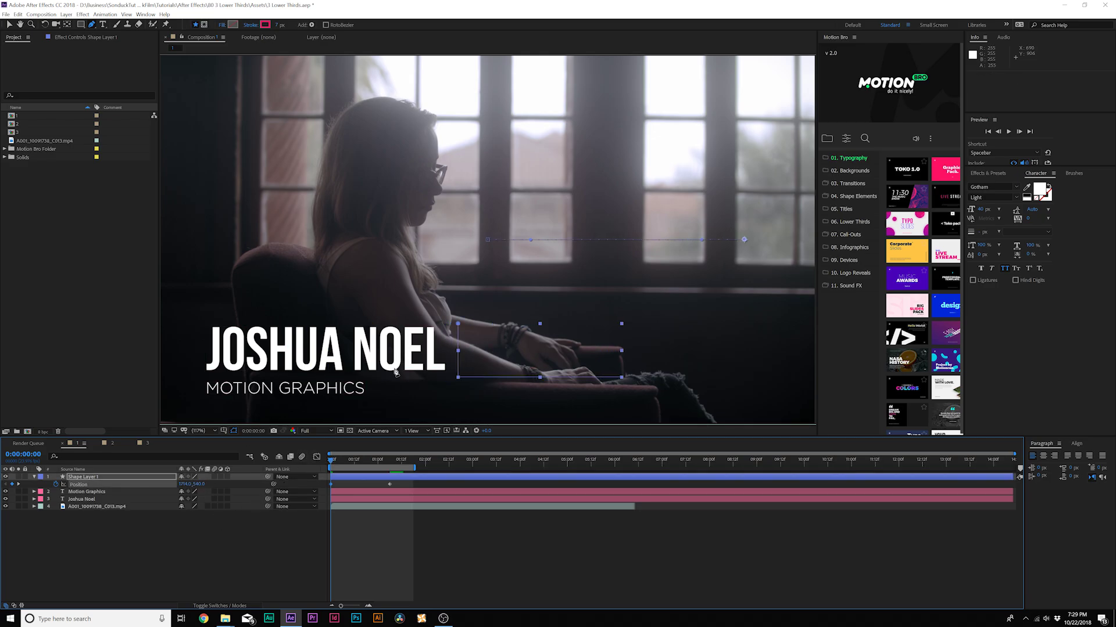
left_click_drag(331, 462, 388, 459)
Keyframe Motion Graphics Position at 2:04 with a lower Y at 1:06
left_click(100, 492)
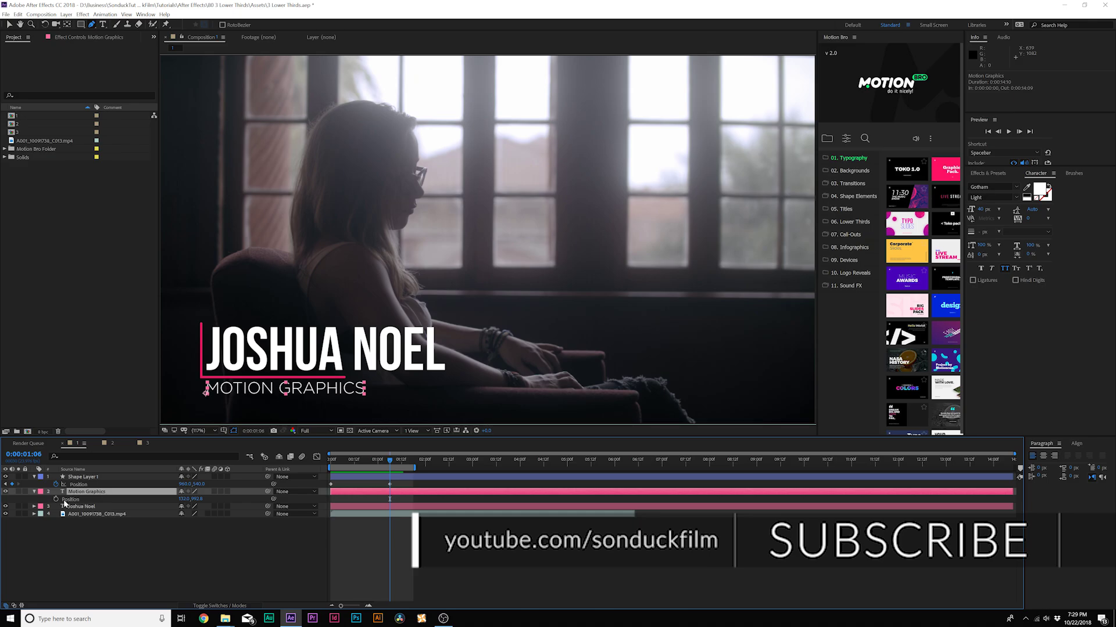
key("alt+shift+p")
left_click_drag(389, 499, 433, 499)
left_click_drag(197, 500, 167, 500)
left_click(201, 542)
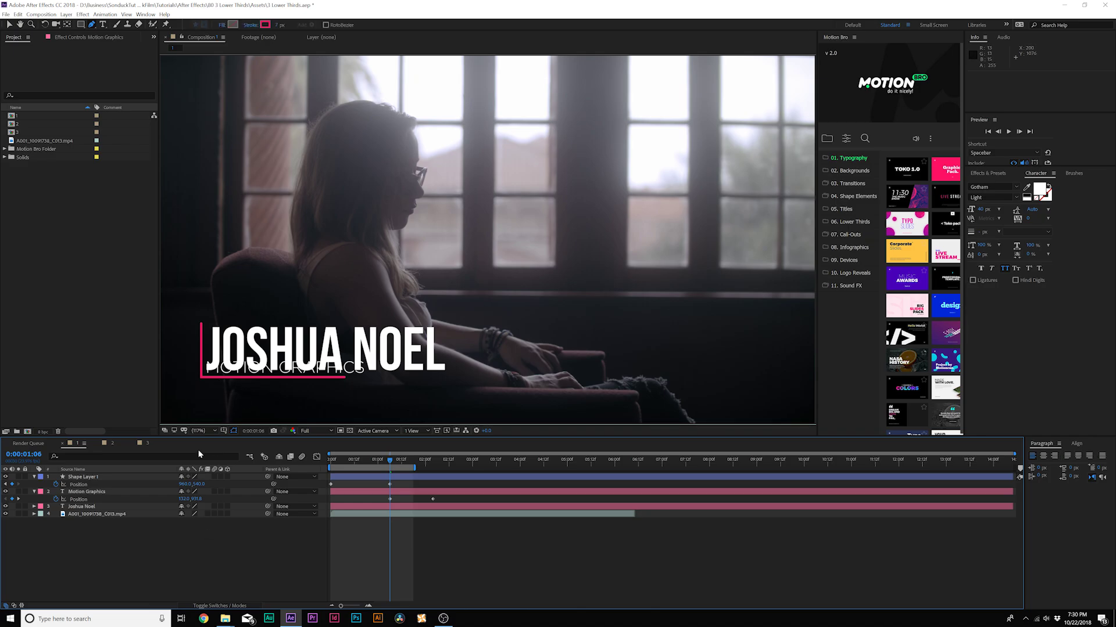
left_click(87, 506)
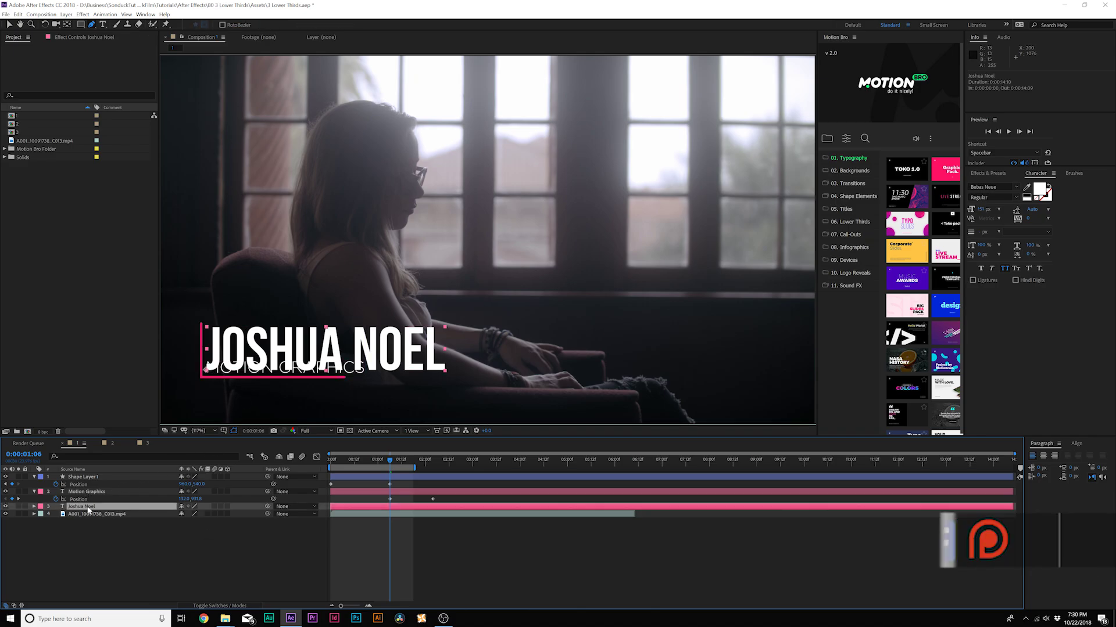
key("p")
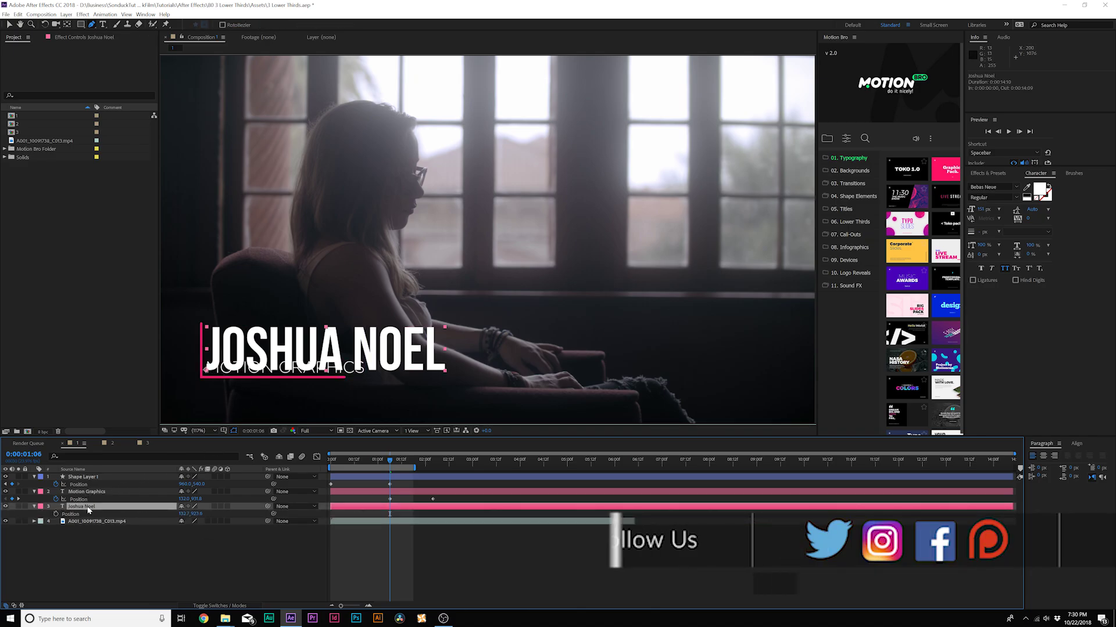
left_click(56, 513)
key("Home")
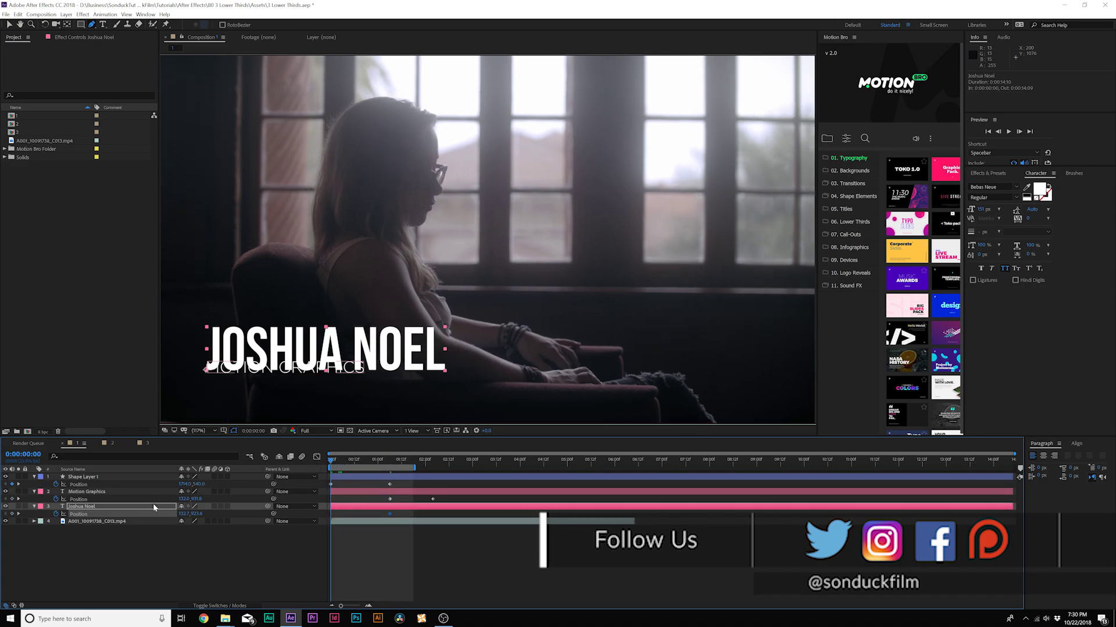
left_click_drag(182, 514, 29, 515)
key("ctrl+shift+a")
scroll(372, 337, "down", 1)
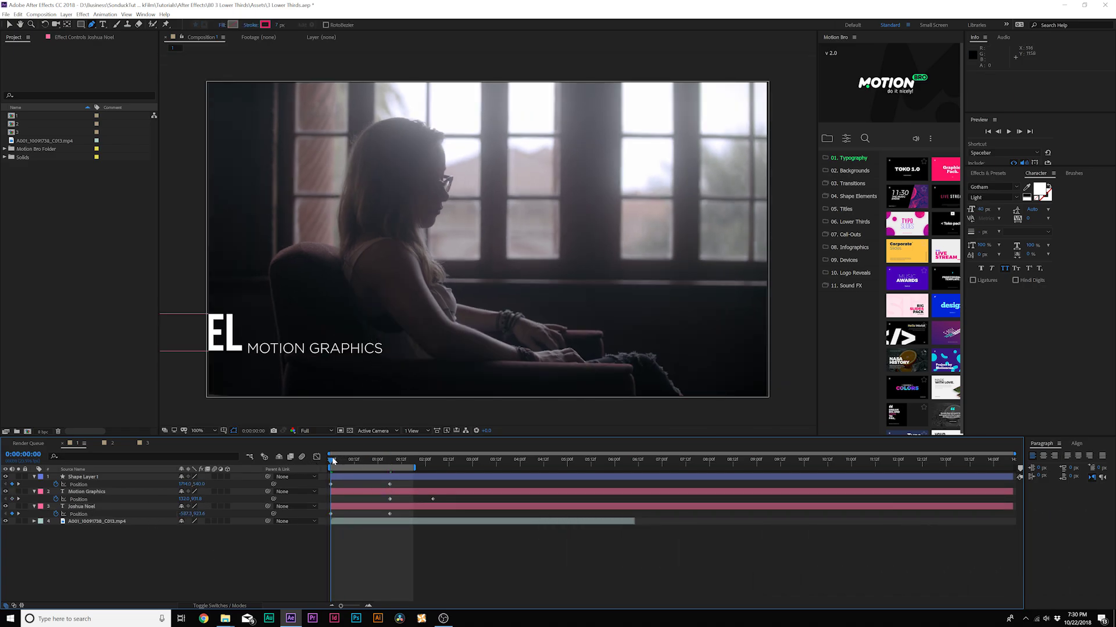
left_click_drag(332, 458, 248, 551)
Pre-compose the Motion Graphics layer into a precomp named Sub 1
left_click(249, 551)
left_click(74, 492)
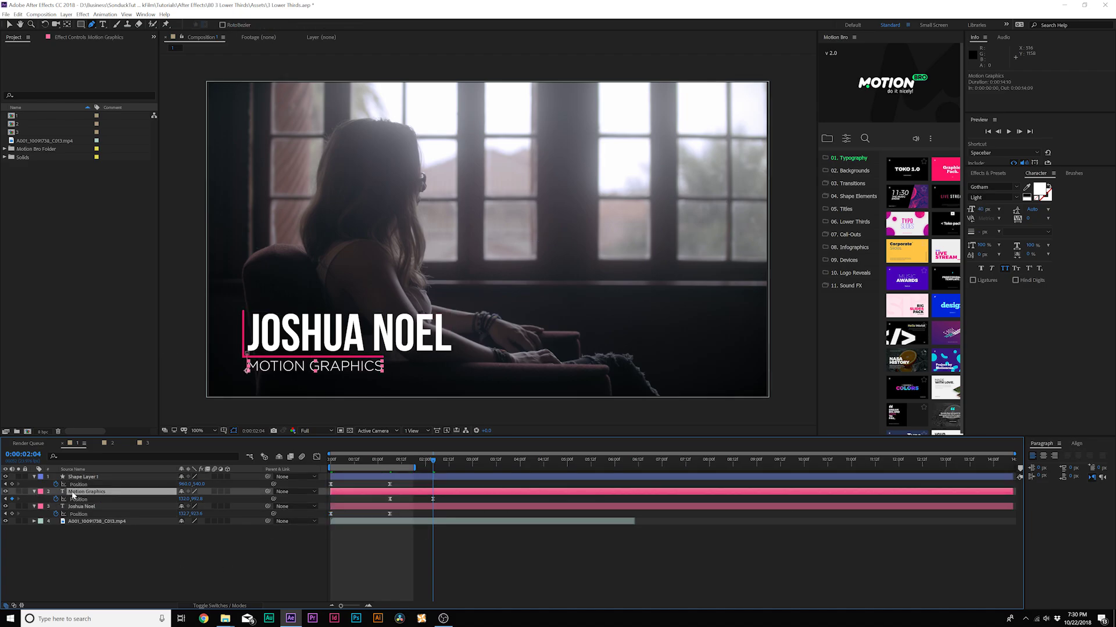
left_click(67, 14)
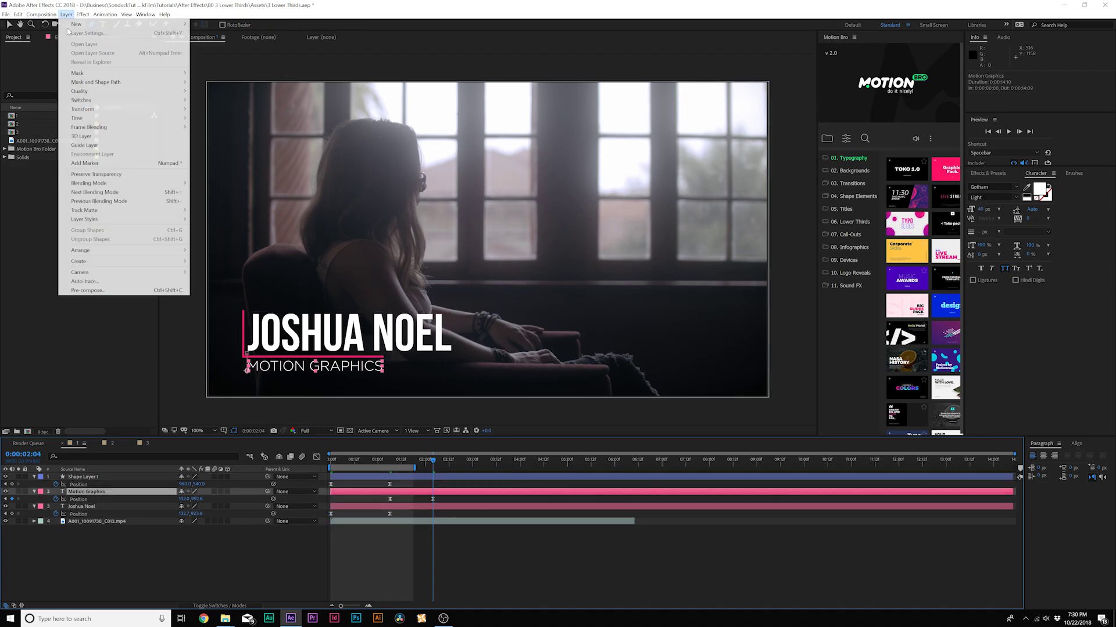
left_click(102, 290)
type("Sub 1")
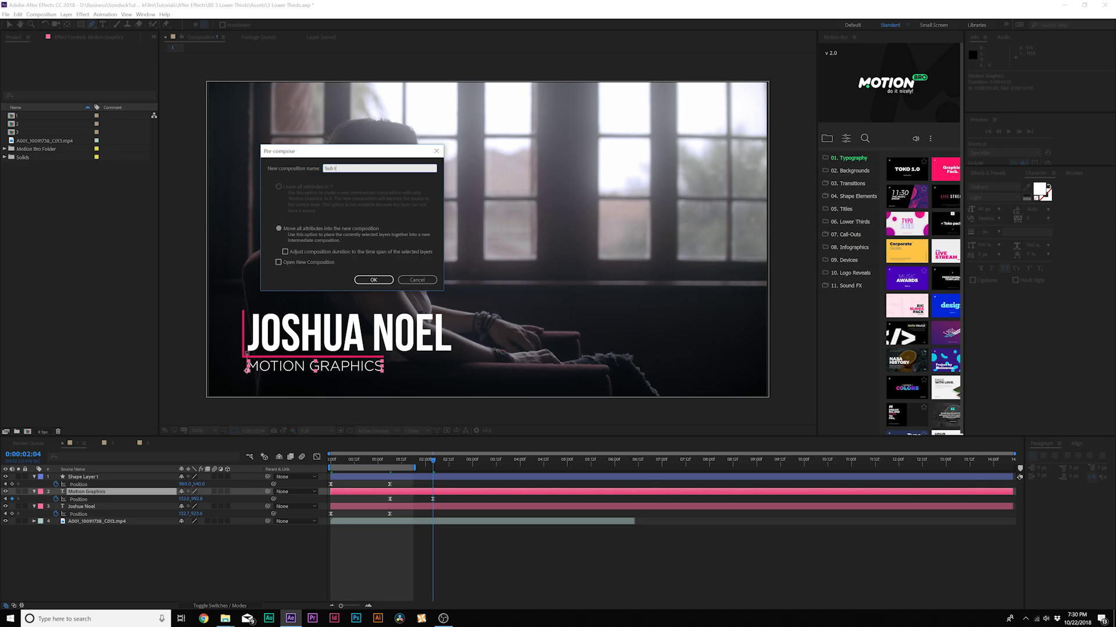
key("Return")
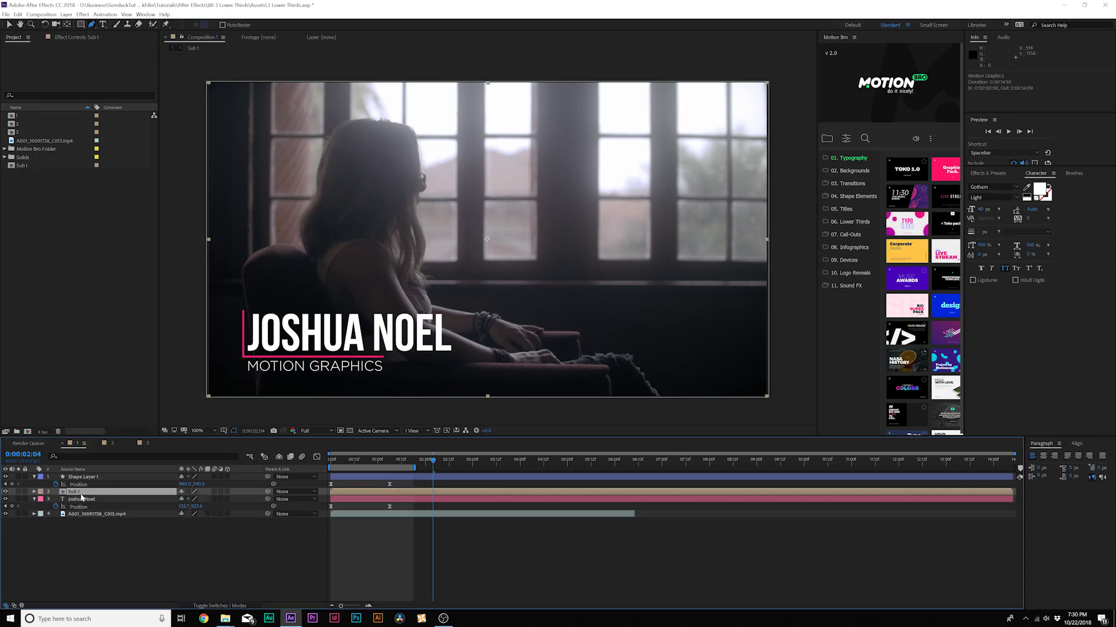
Pre-compose the Joshua Noel layer into a precomp named Main 1
left_click(83, 500)
key("ctrl+shift+c")
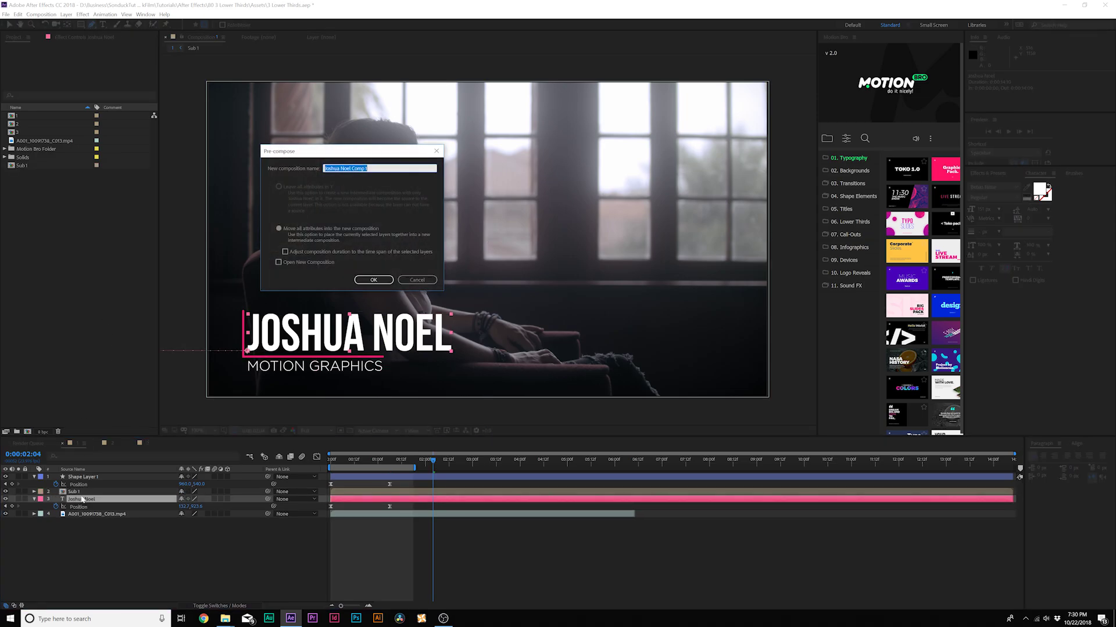
type("Main")
key("Return")
left_click(79, 24)
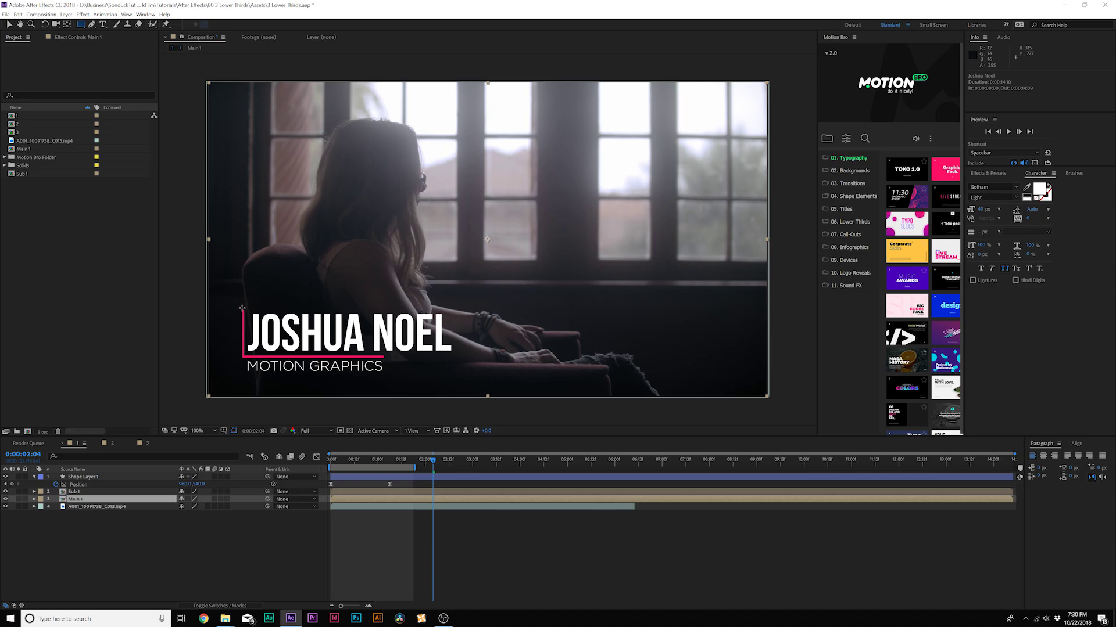
Draw a rectangular mask over JOSHUA NOEL and keyframe its Mask Path at 1:04
left_click_drag(242, 308, 509, 356)
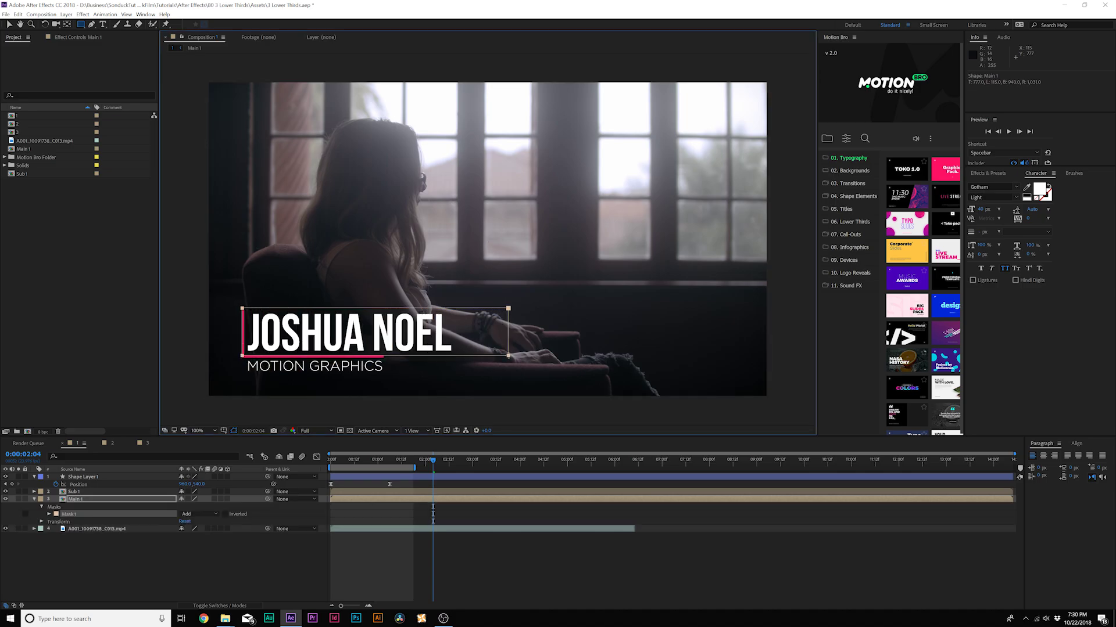
left_click(49, 514)
left_click(64, 522)
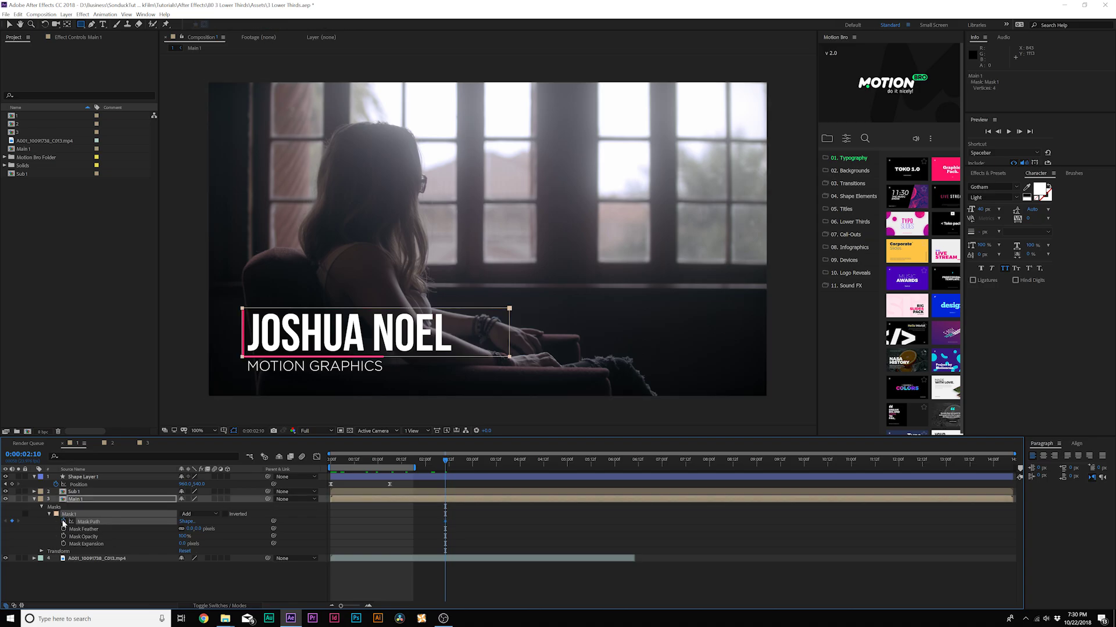
left_click(348, 502)
key("ctrl+z")
left_click_drag(442, 521, 383, 518)
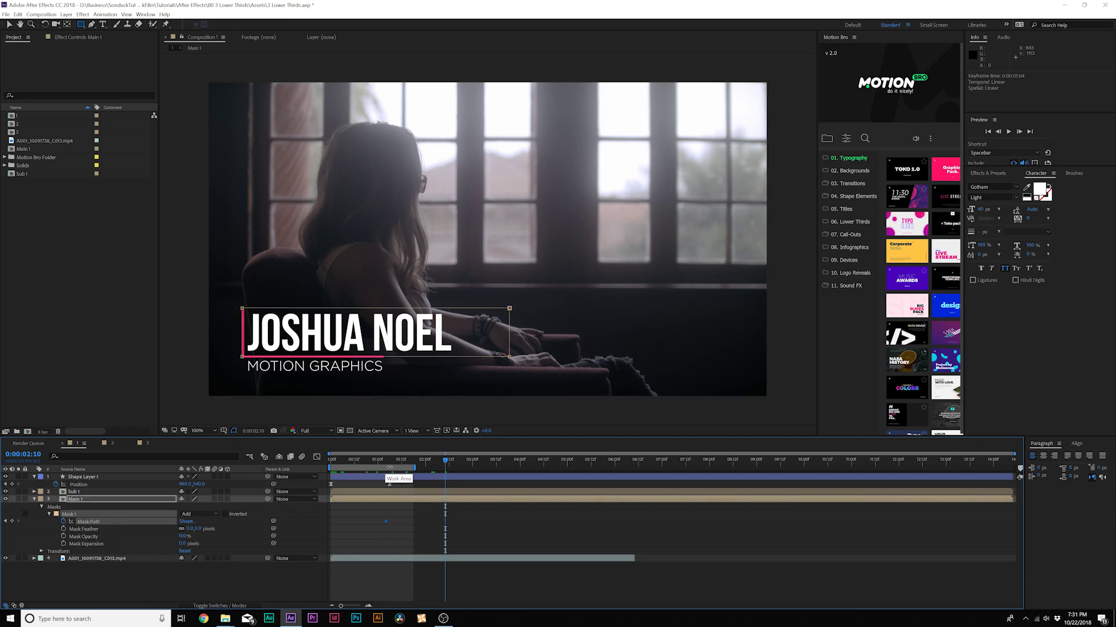
key("j")
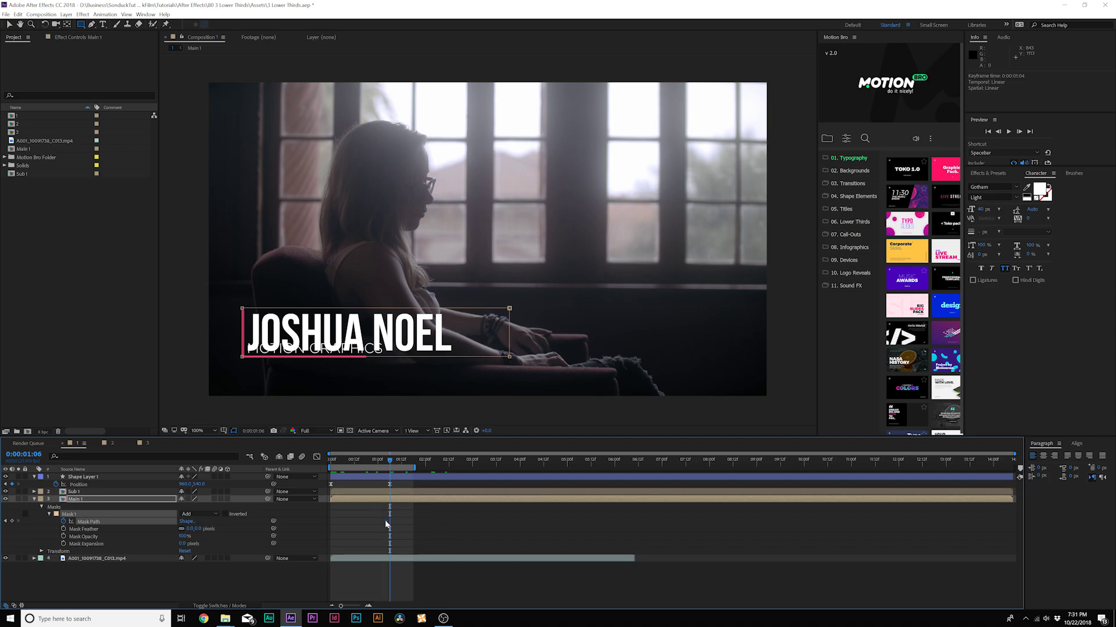
key("Home")
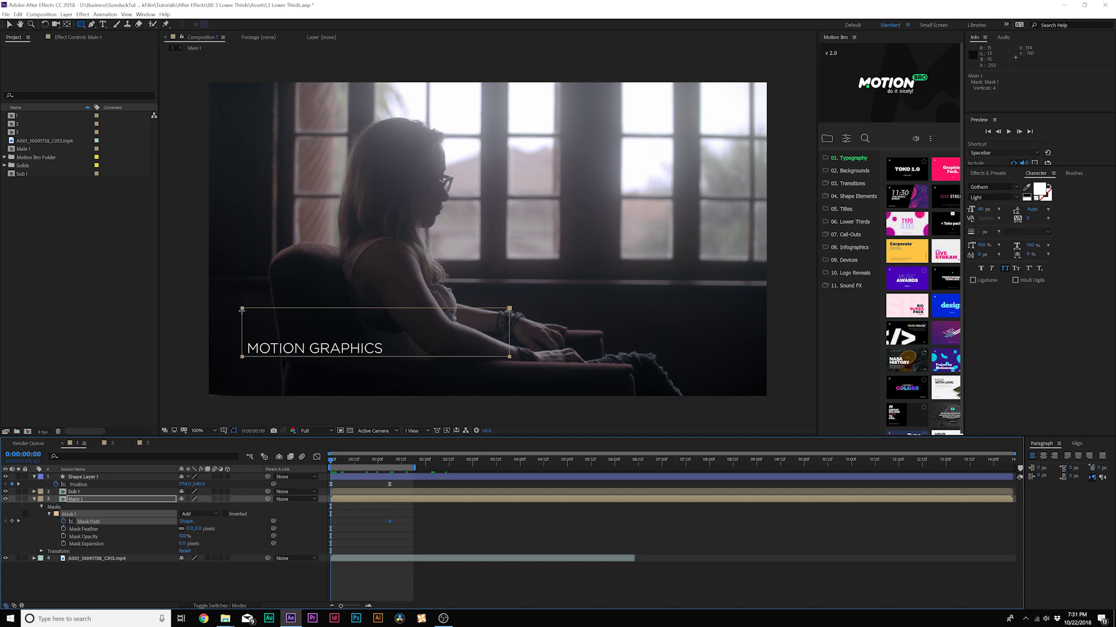
Shift the mask right at 0:00 and further right at frame 3 to hide the name
key("v")
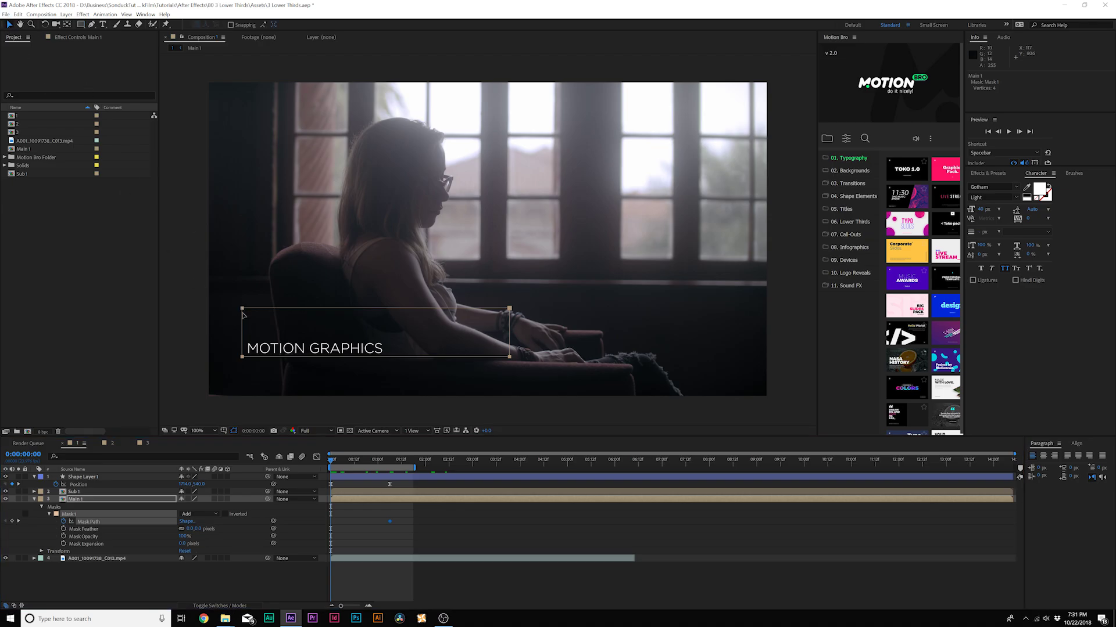
left_click_drag(243, 311, 392, 336)
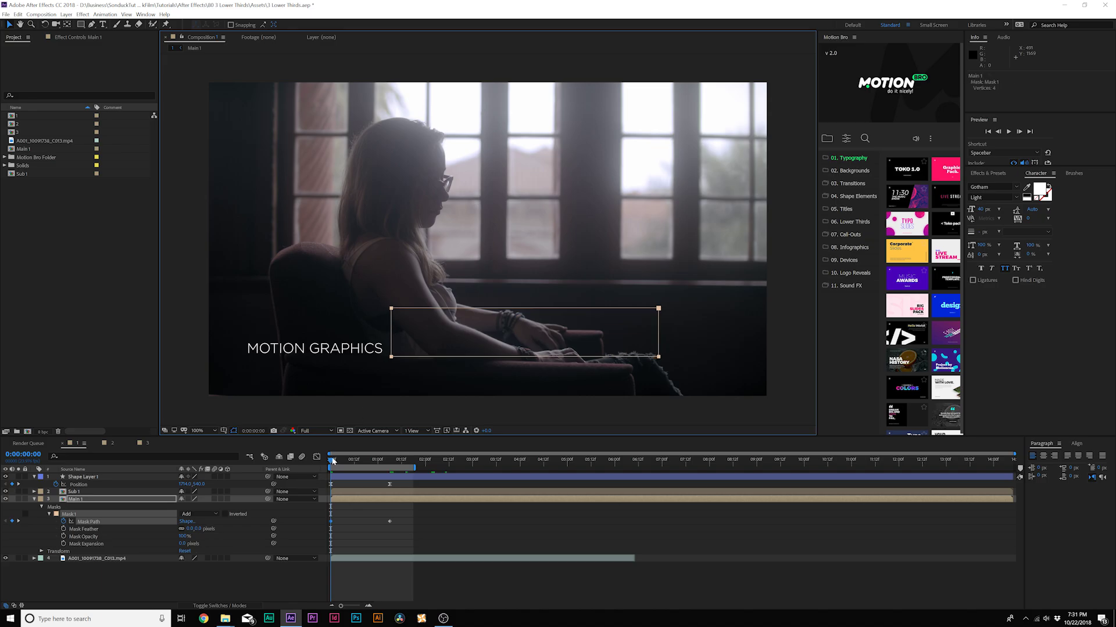
left_click(333, 461)
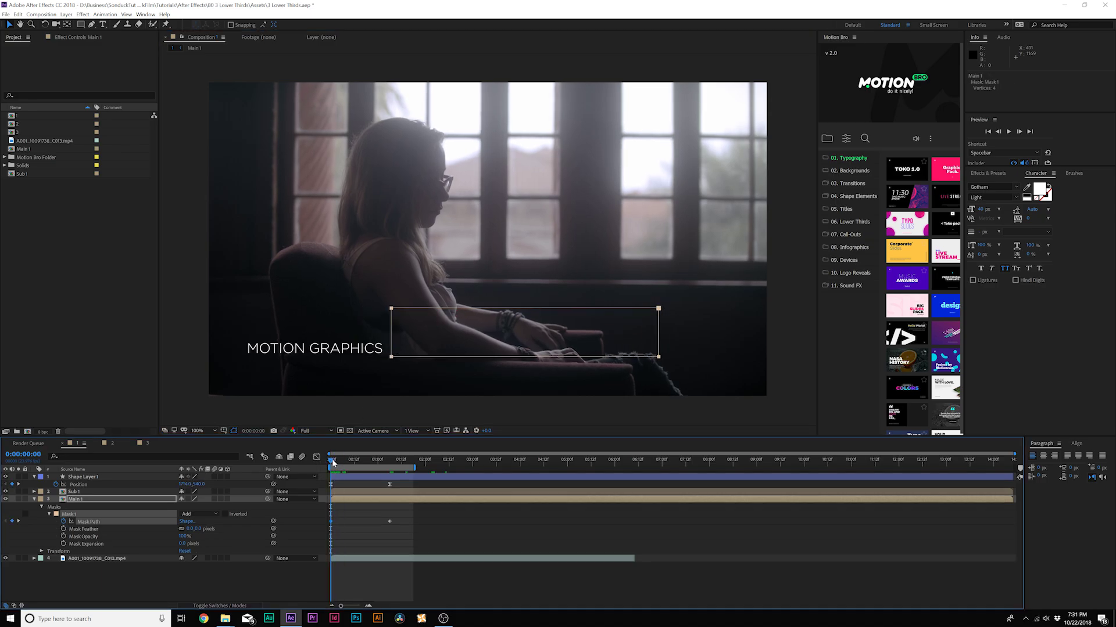
left_click_drag(332, 459, 336, 459)
left_click_drag(377, 312, 457, 317)
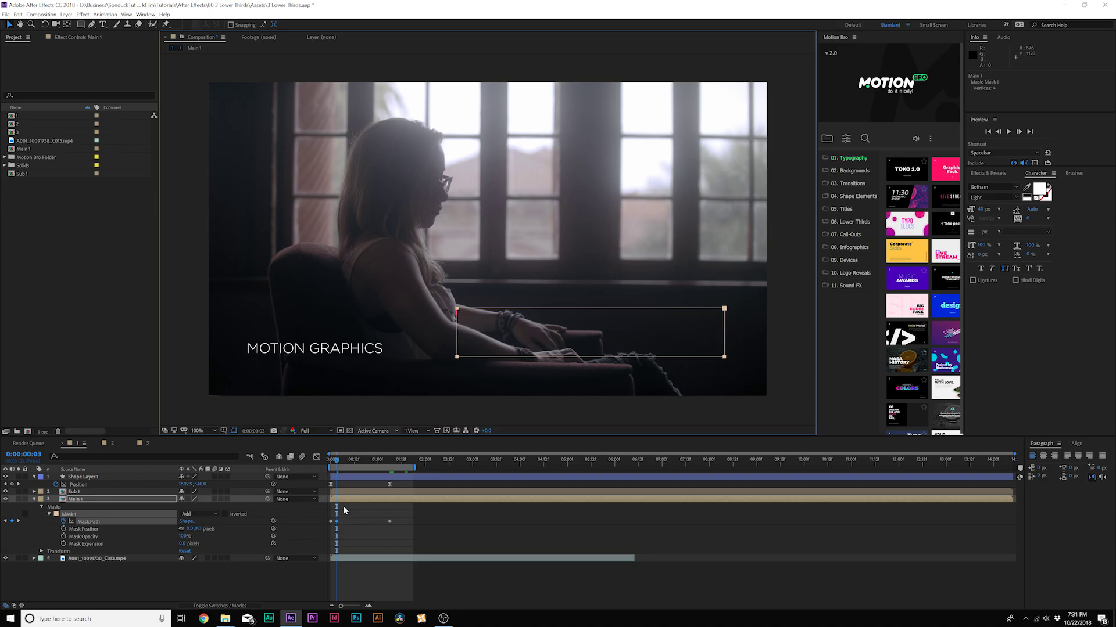
mouse_move(330, 526)
left_mouse_down()
mouse_move(366, 536)
mouse_move(333, 534)
left_mouse_up()
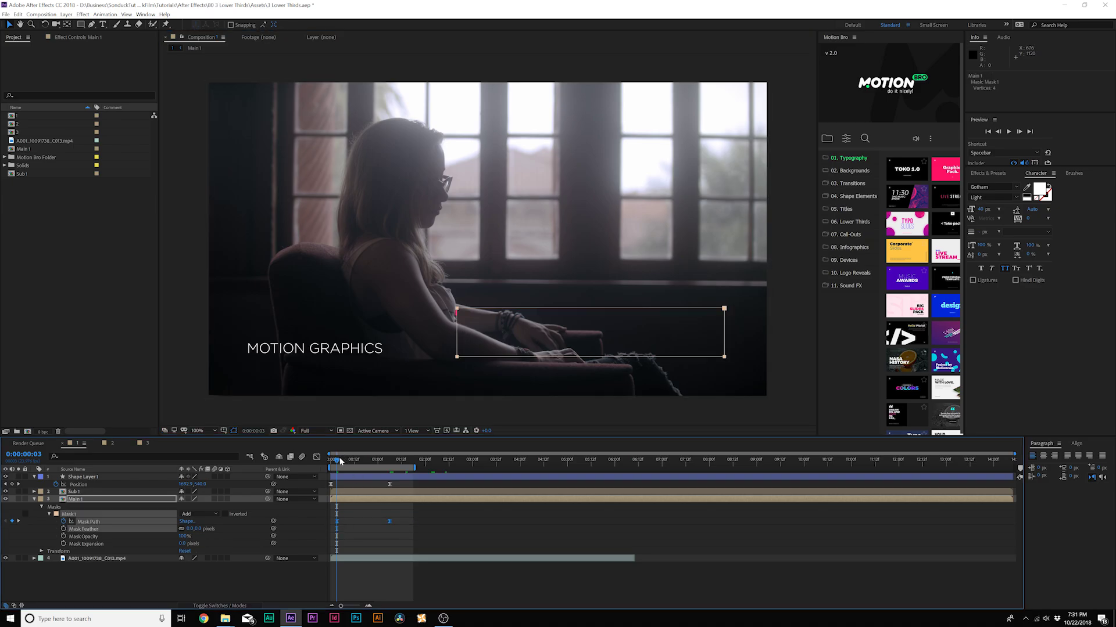
Mask MOTION GRAPHICS on Sub 1 at 2:01, then enable motion blur on all three layers
left_click_drag(339, 458, 427, 459)
left_click(74, 492)
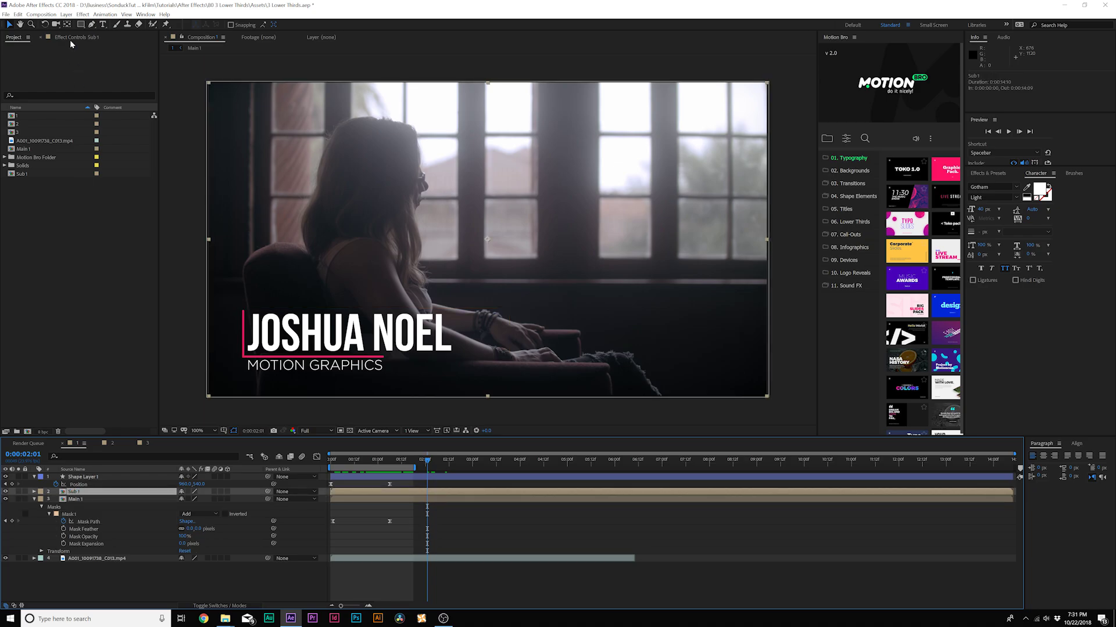
left_click(80, 26)
left_click_drag(240, 358, 458, 383)
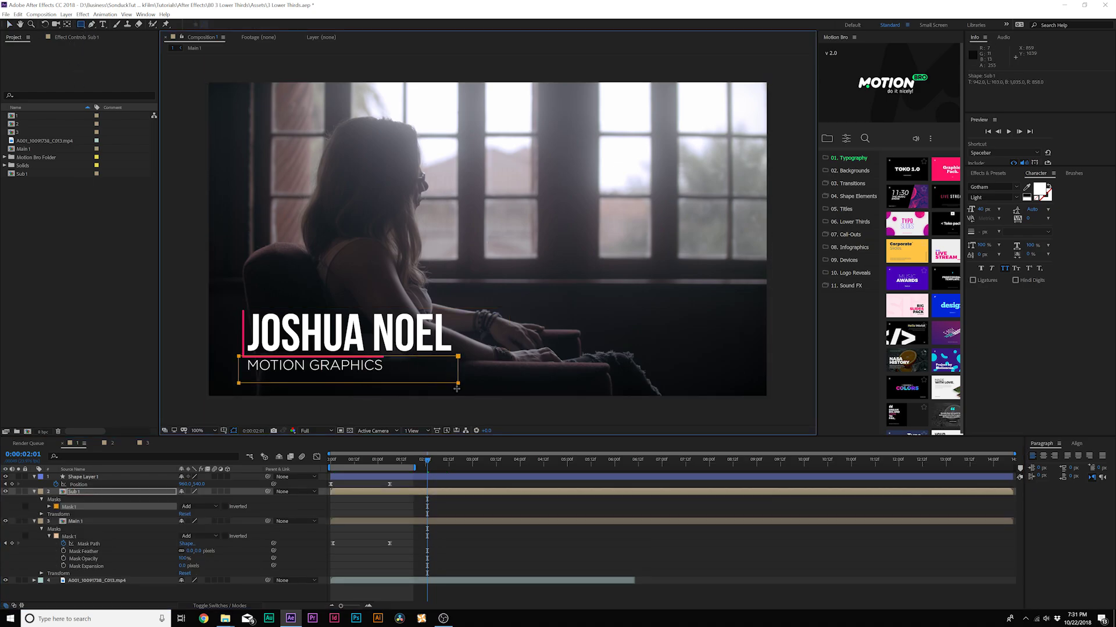
left_click_drag(431, 459, 435, 459)
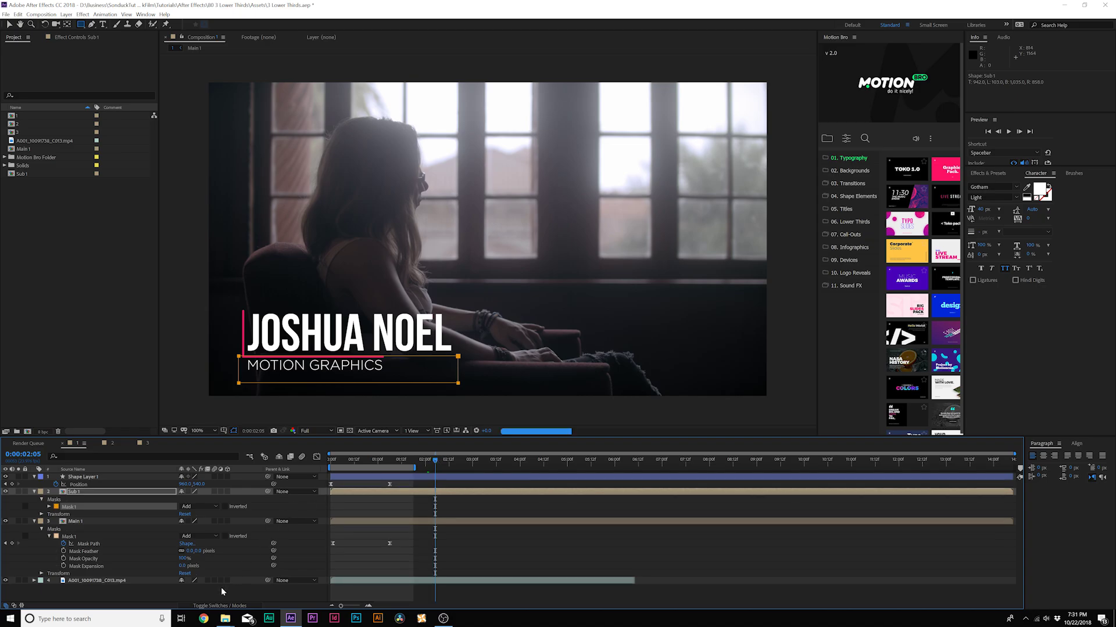
left_click_drag(215, 477, 215, 521)
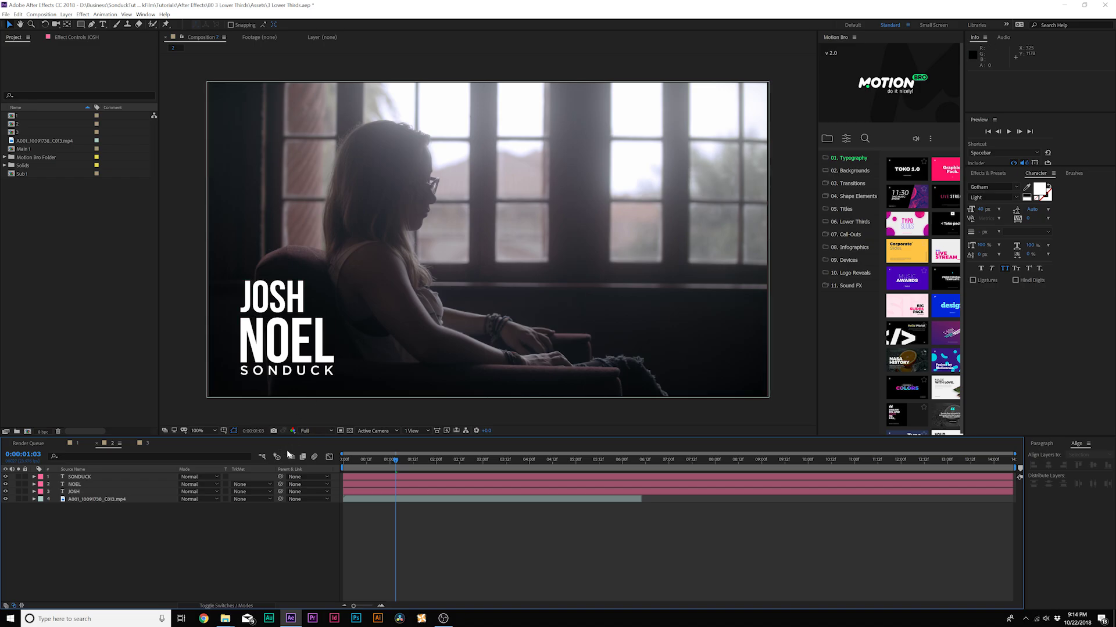
Draw a pink-filled, no-stroke rectangle at the left of the frame
left_click(81, 25)
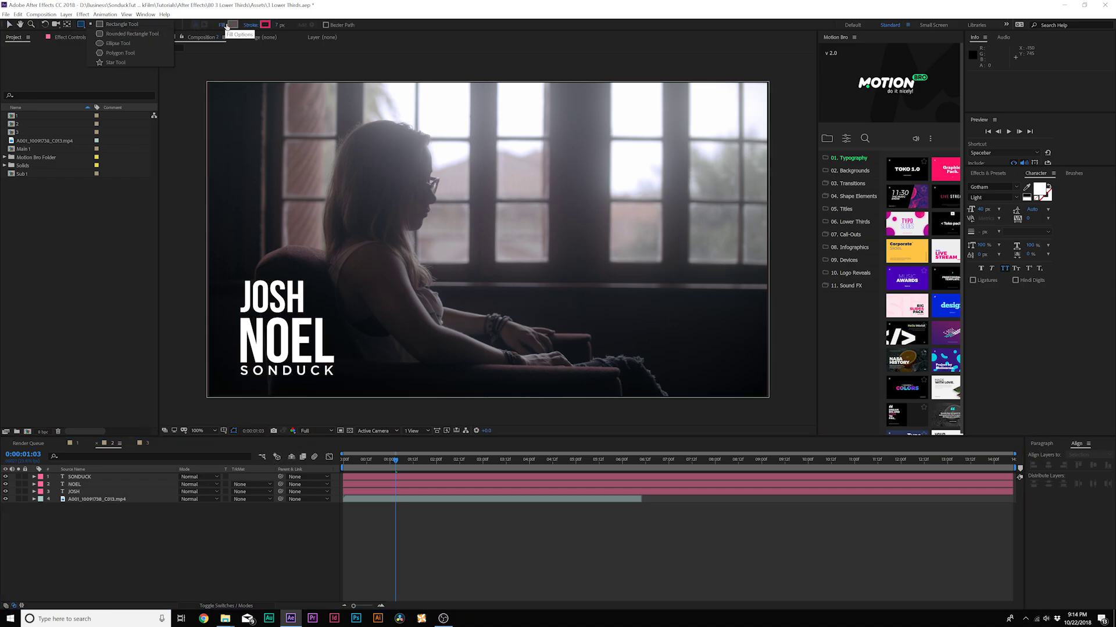
left_click(226, 26)
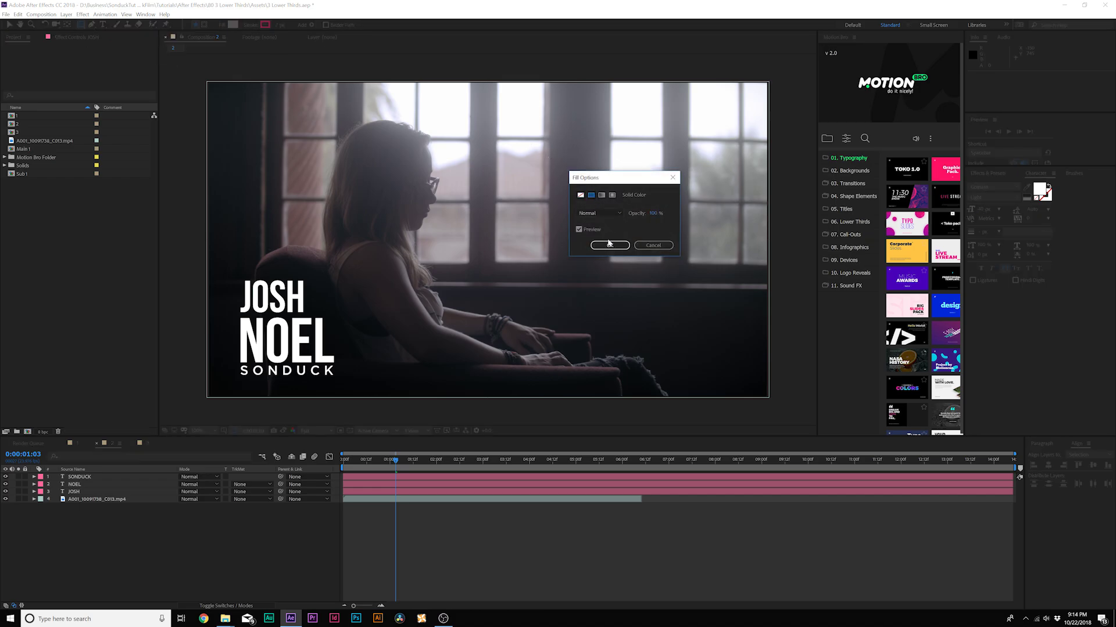
left_click(609, 245)
left_click(251, 25)
left_click(610, 245)
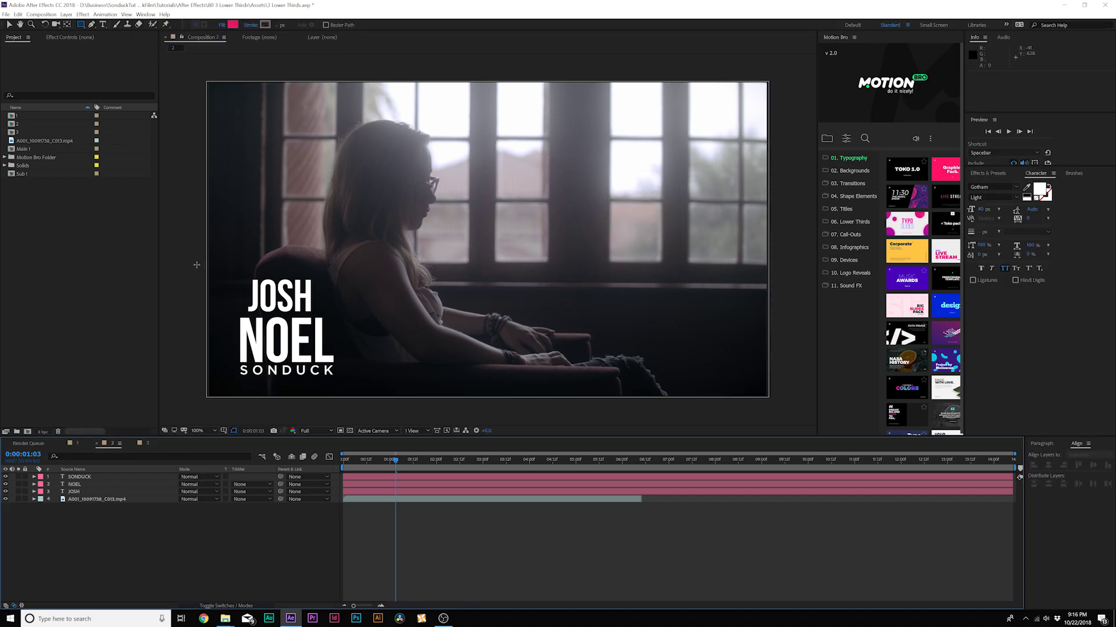
left_click_drag(197, 265, 325, 317)
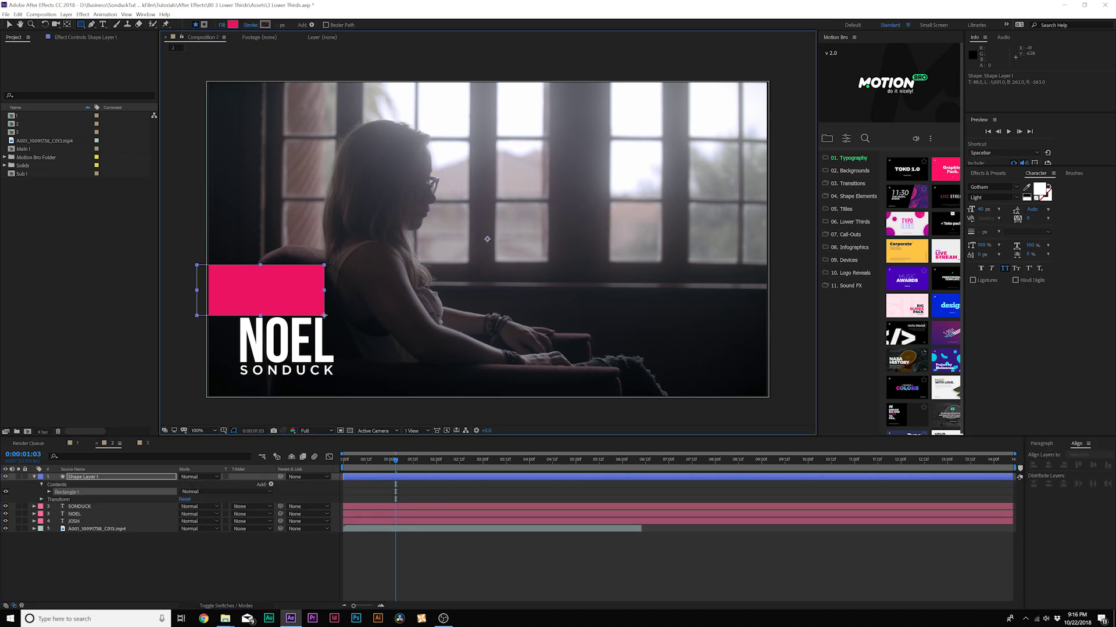
Move the pink box beneath JOSH and set its Track Matte to Alpha Inverted "JOSH"
left_click_drag(90, 480, 92, 526)
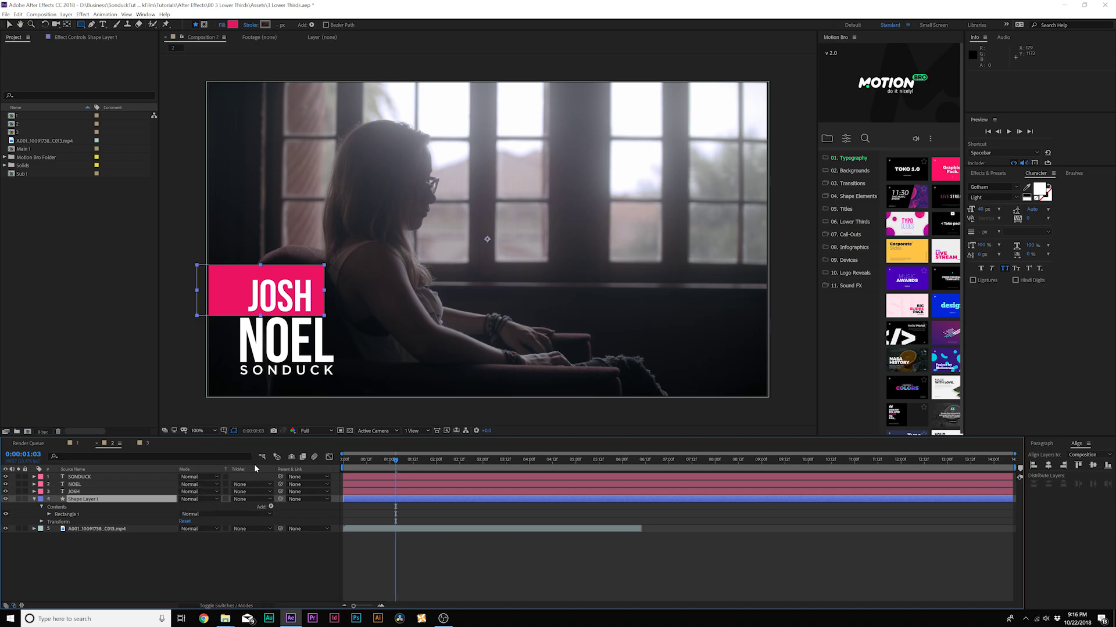
left_click(241, 499)
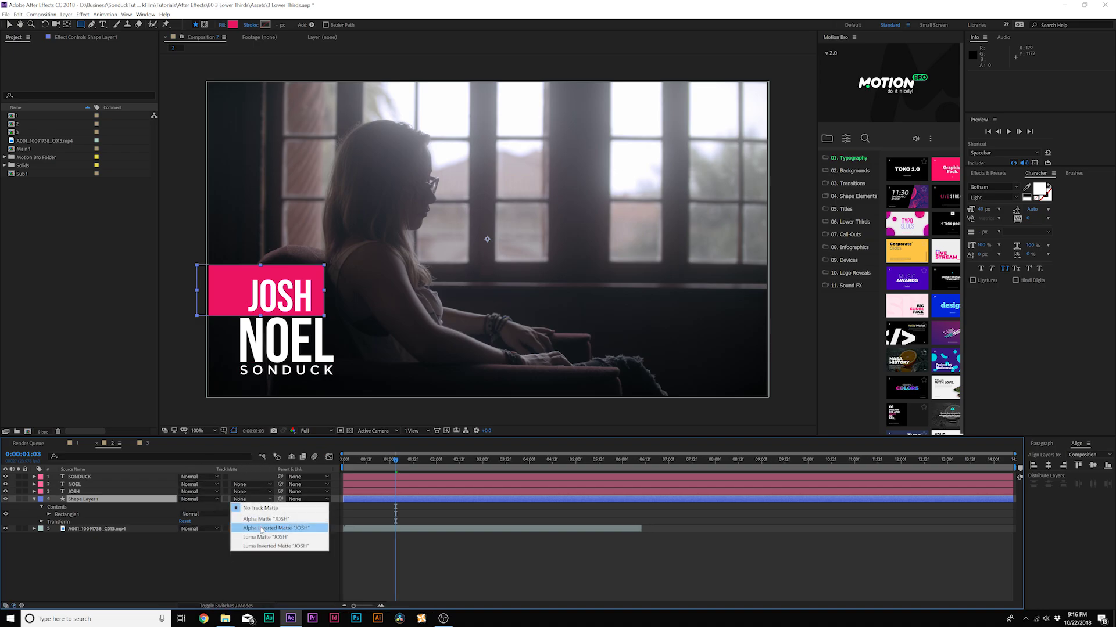
left_click(271, 528)
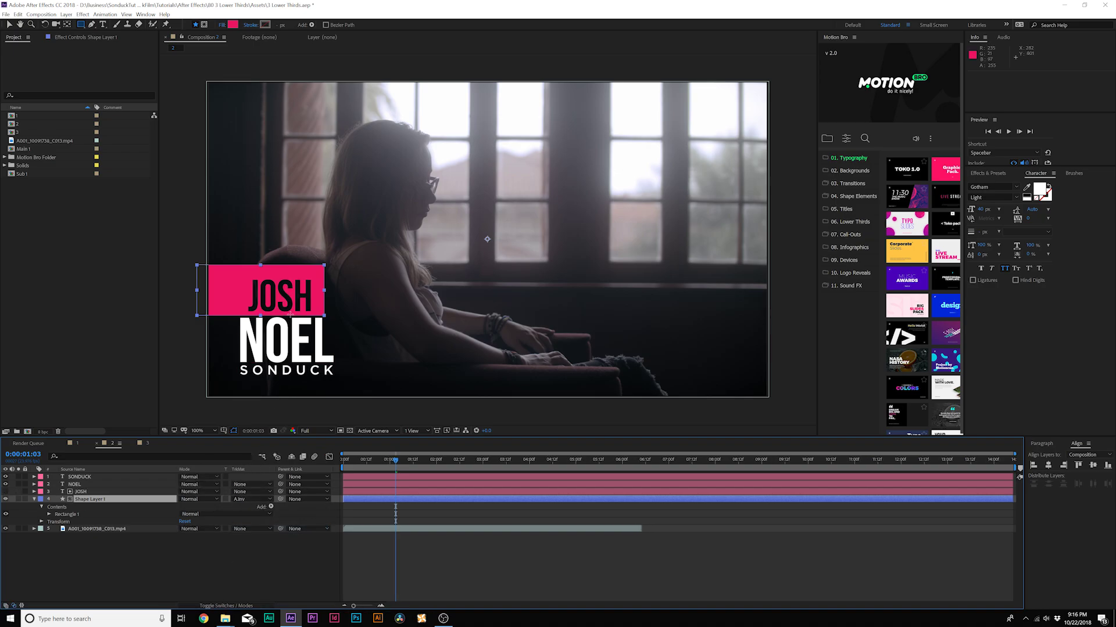
key("period")
left_click_drag(296, 286, 659, 204)
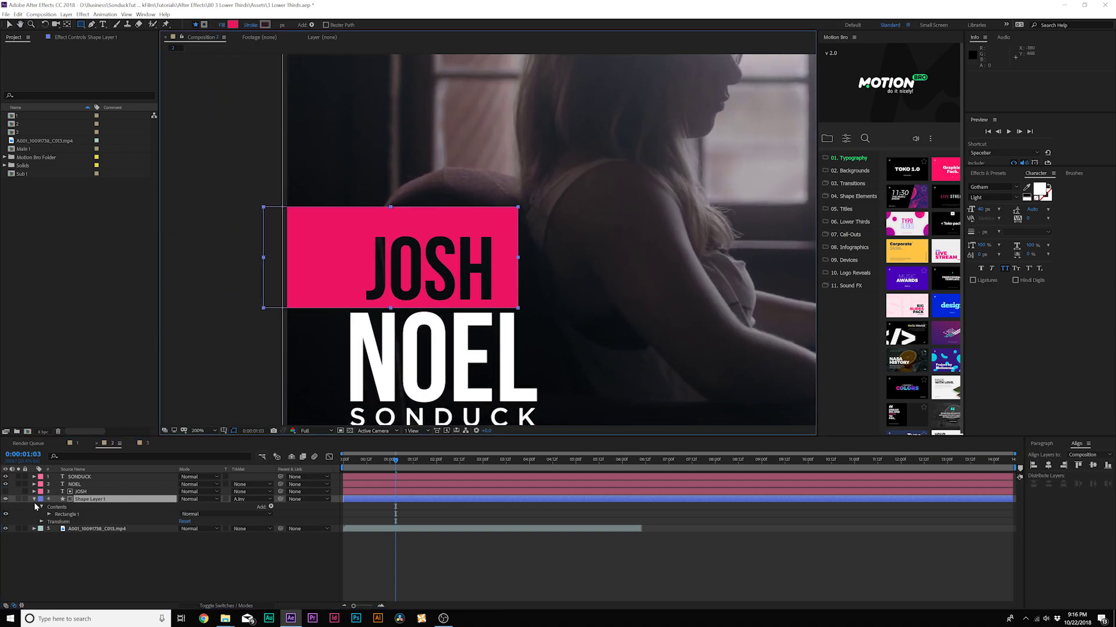
Shrink the pink name box's Rectangle Path height to 144 and move it down around the name
left_click(49, 515)
left_click(56, 522)
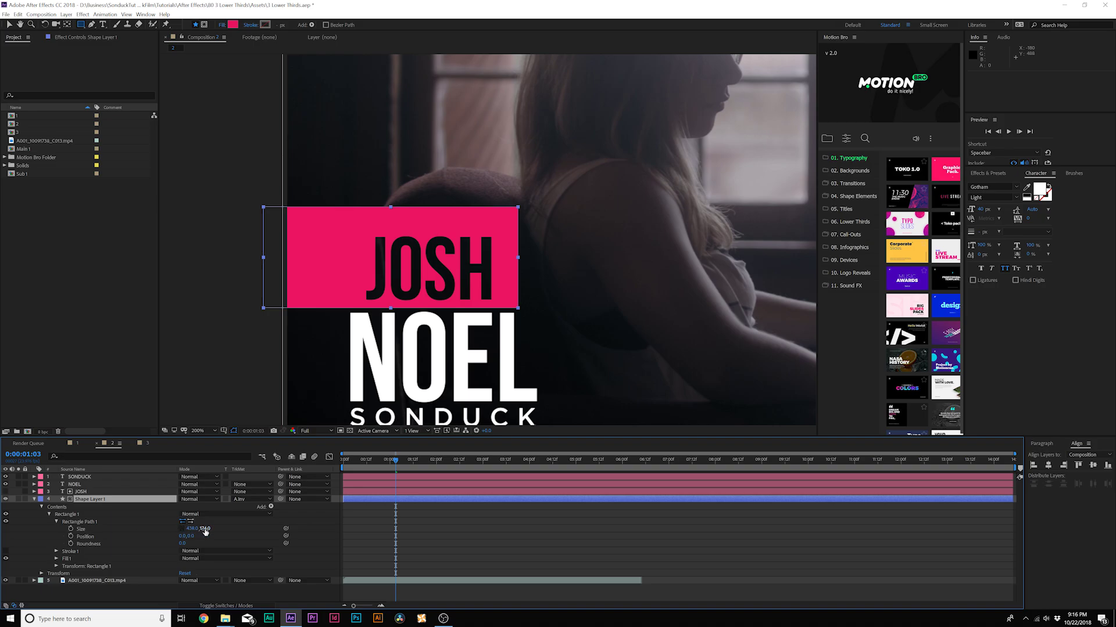
left_click_drag(205, 528, 188, 528)
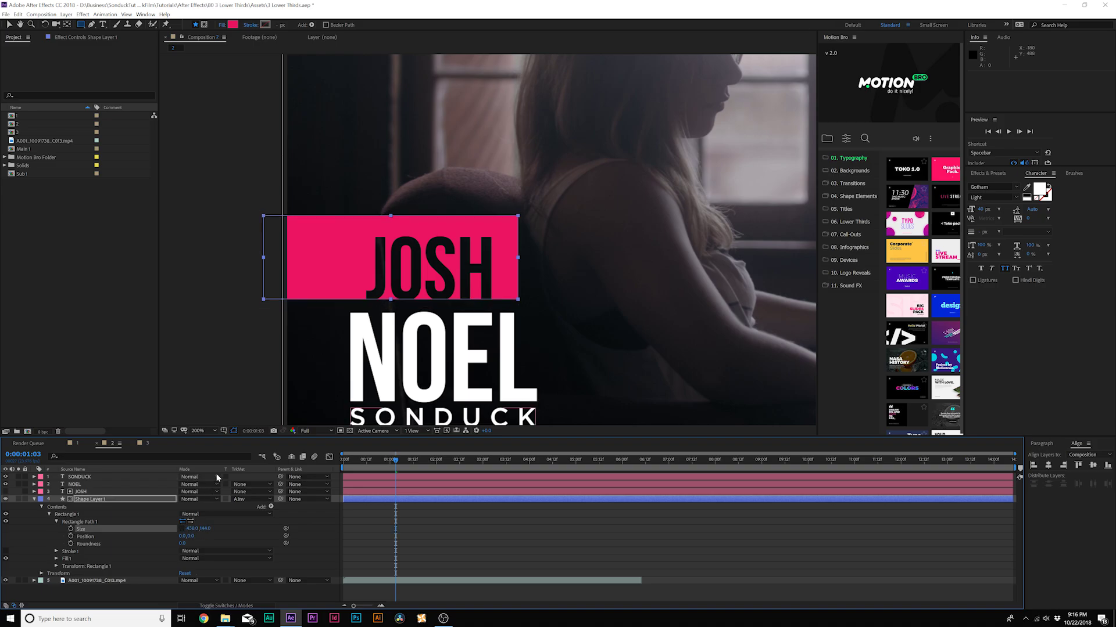
key("v")
left_click(485, 235)
left_click_drag(485, 235, 484, 246)
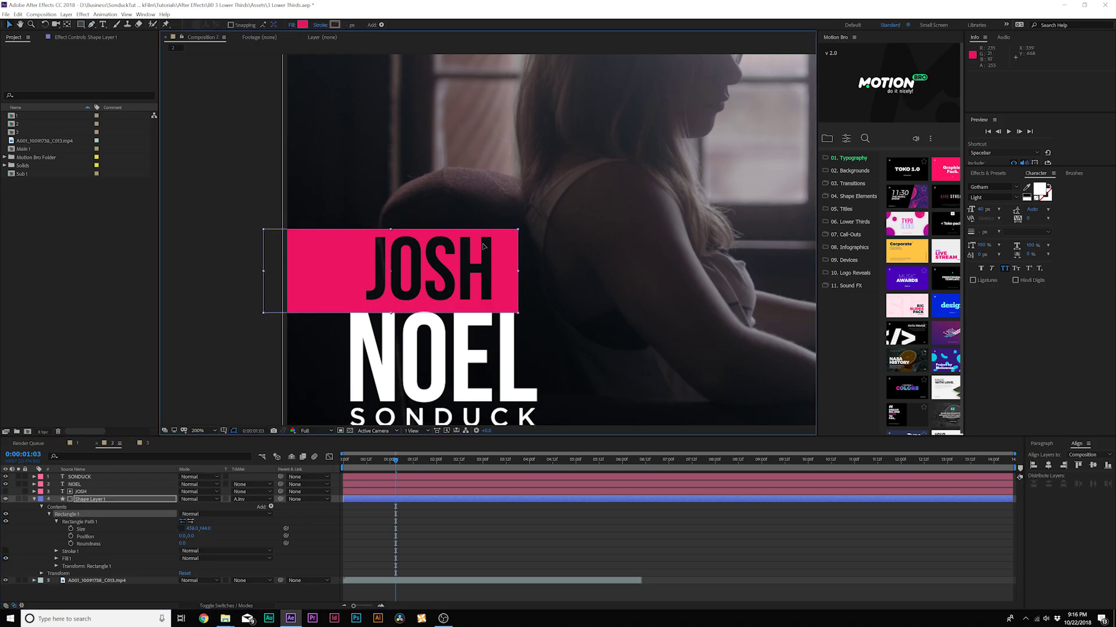
key("comma")
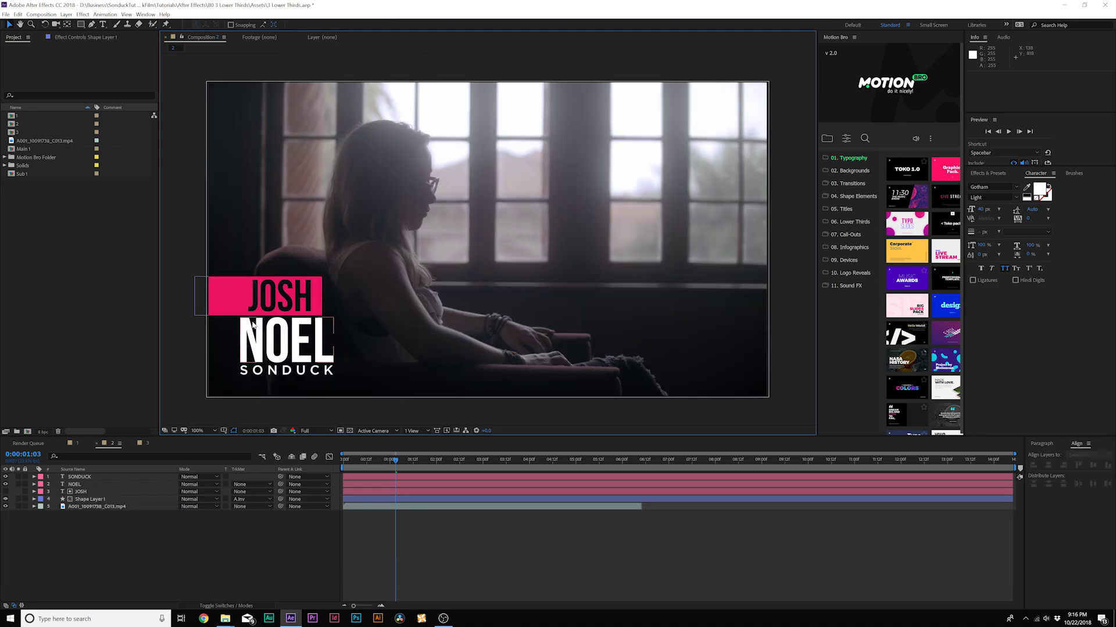
Draw a rectangle bar behind SONDUCK and fill it white
left_click(81, 24)
scroll(237, 336, "up", 3)
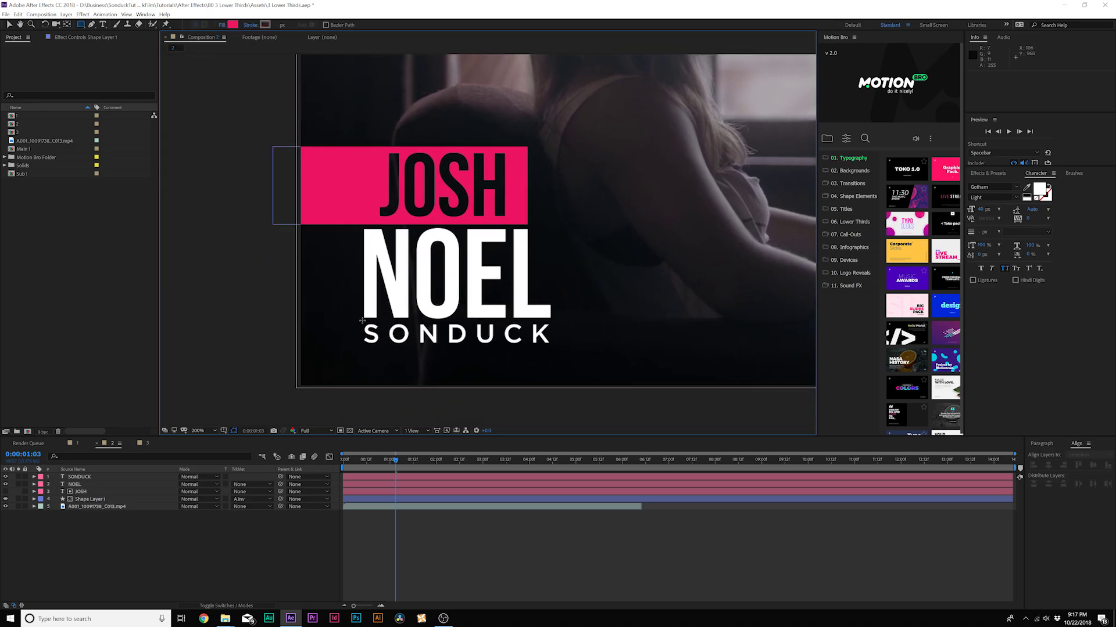
left_click_drag(363, 322, 557, 345)
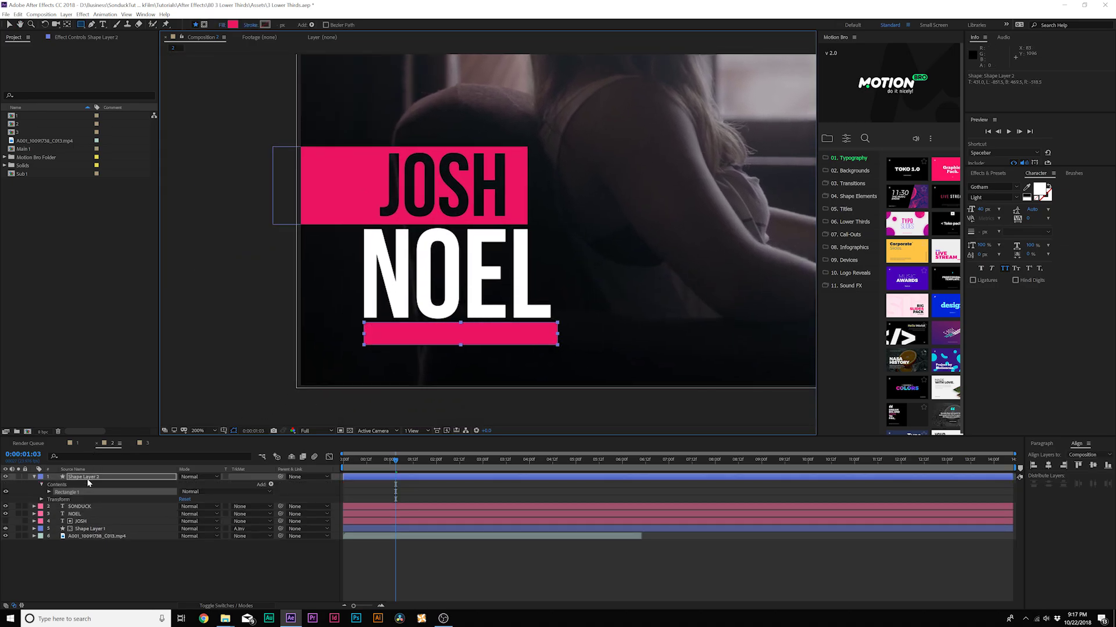
left_click_drag(88, 481, 90, 513)
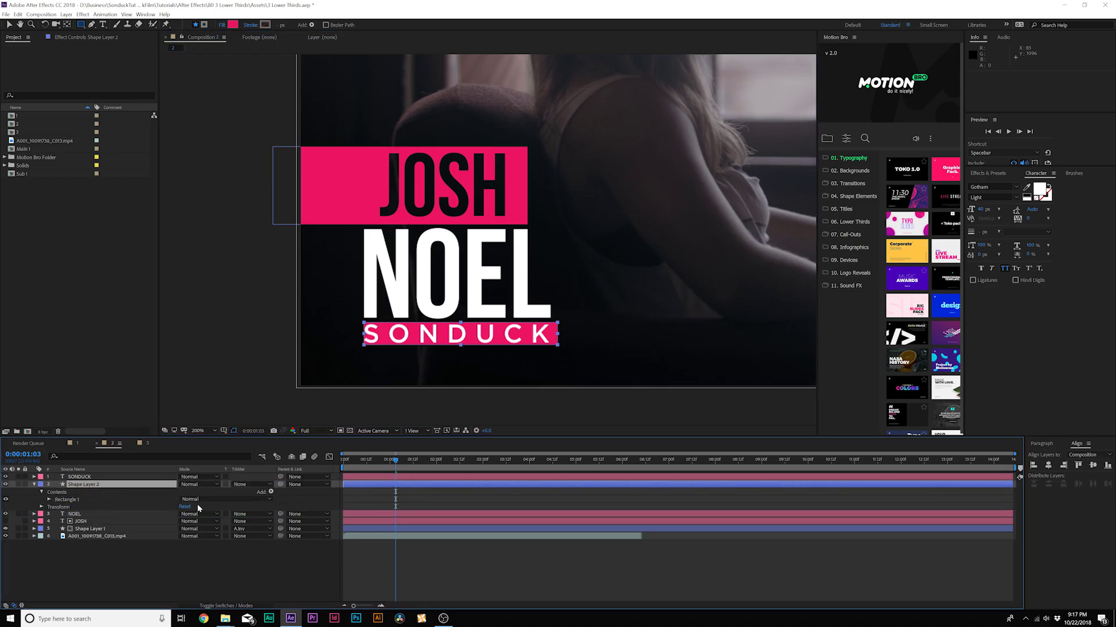
left_click(8, 25)
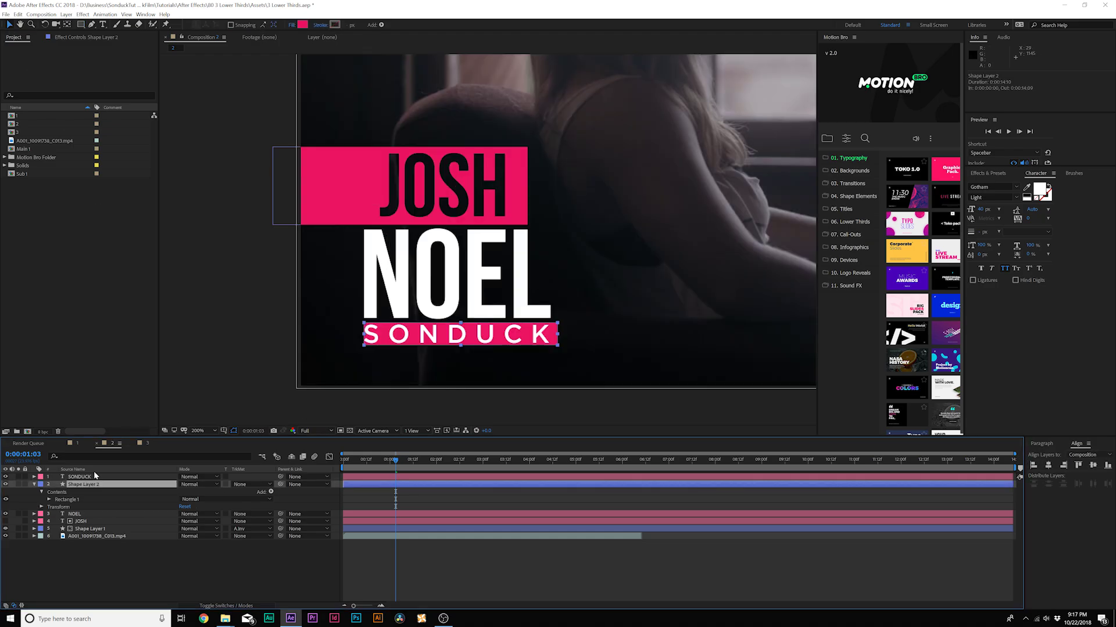
left_click(301, 26)
left_click(238, 133)
key("Return")
Colour the SONDUCK text with the pink sampled from the name box
key("ctrl+t")
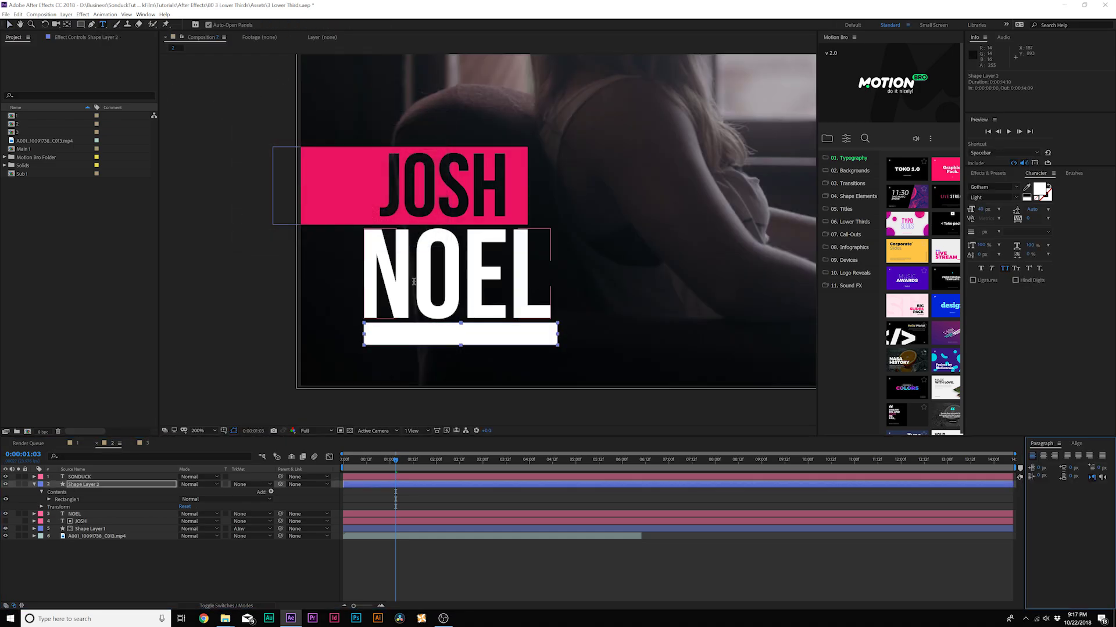
left_click(419, 337)
key("ctrl+a")
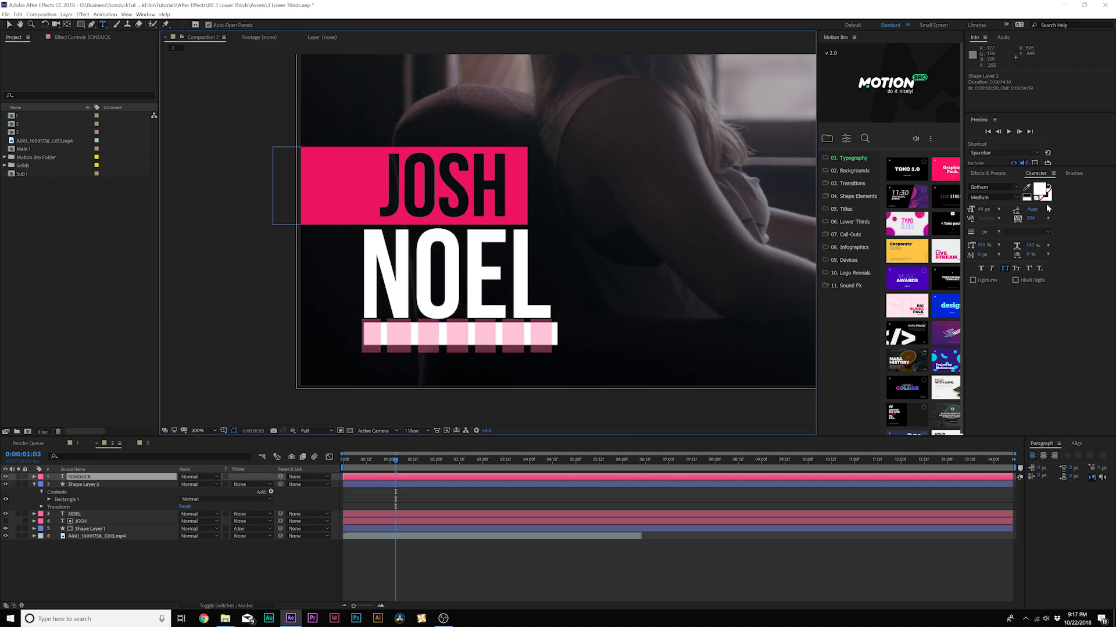
left_click(1026, 188)
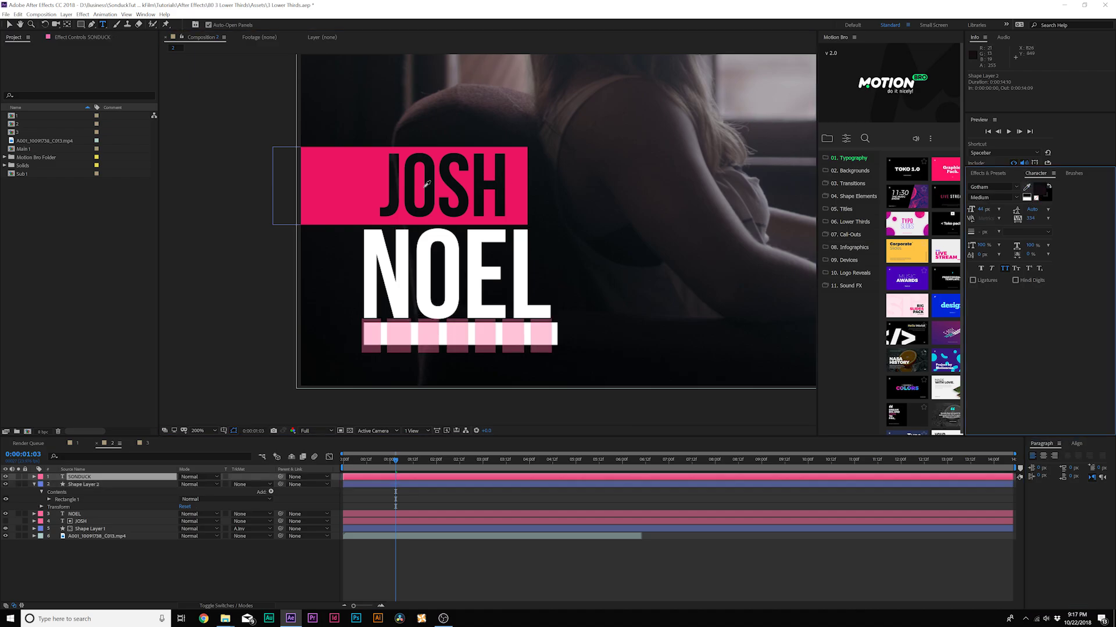
left_click(353, 184)
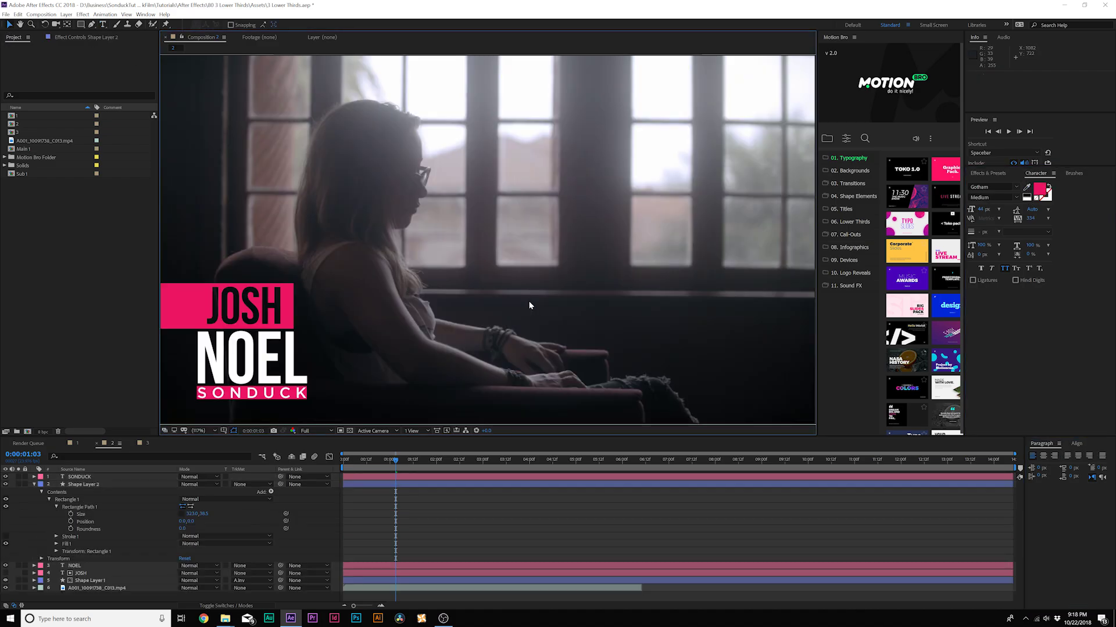
Keyframe the pink name box's Position so it slides in from off the left by 0:00:00:20
key("u")
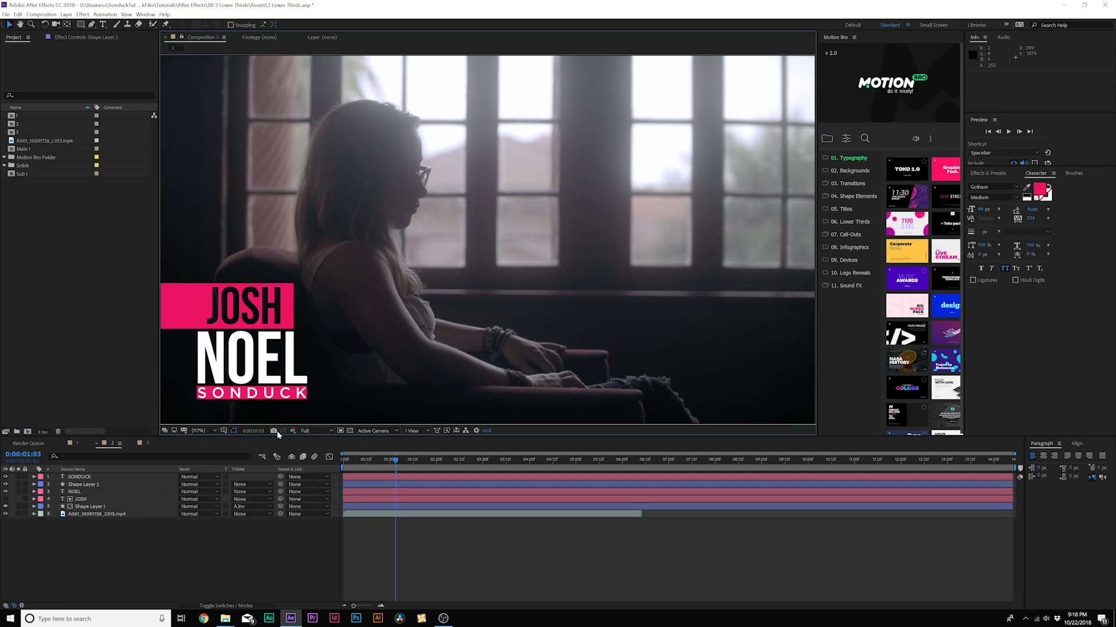
left_click(87, 507)
left_click(348, 460)
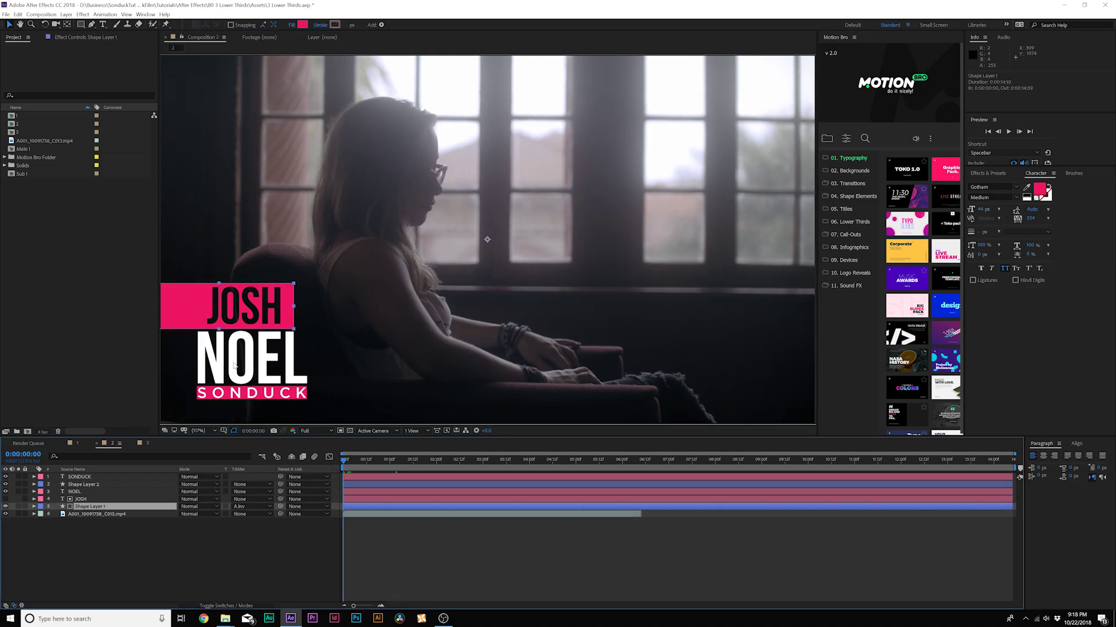
key("p")
left_click(55, 514)
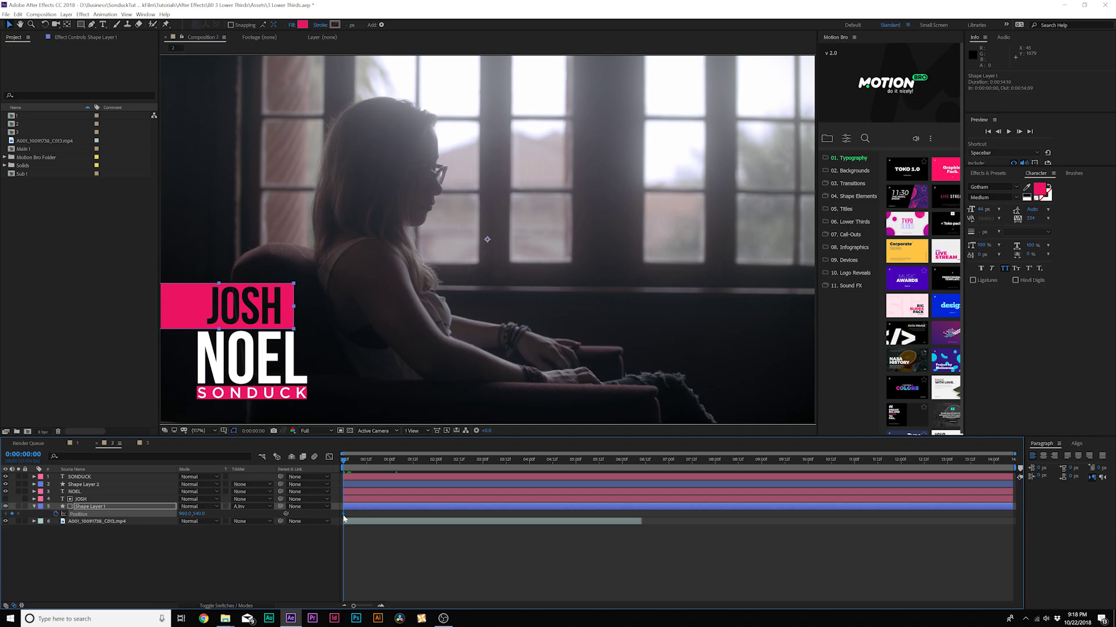
left_click_drag(344, 518, 379, 519)
left_click_drag(191, 514, 162, 513)
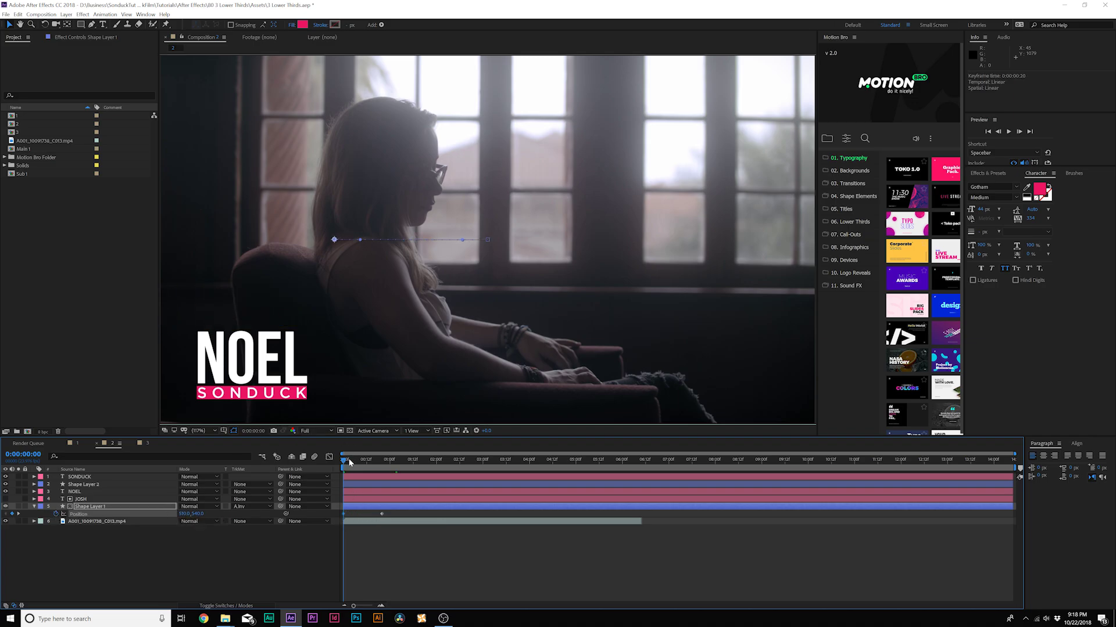
left_click_drag(350, 462, 382, 465)
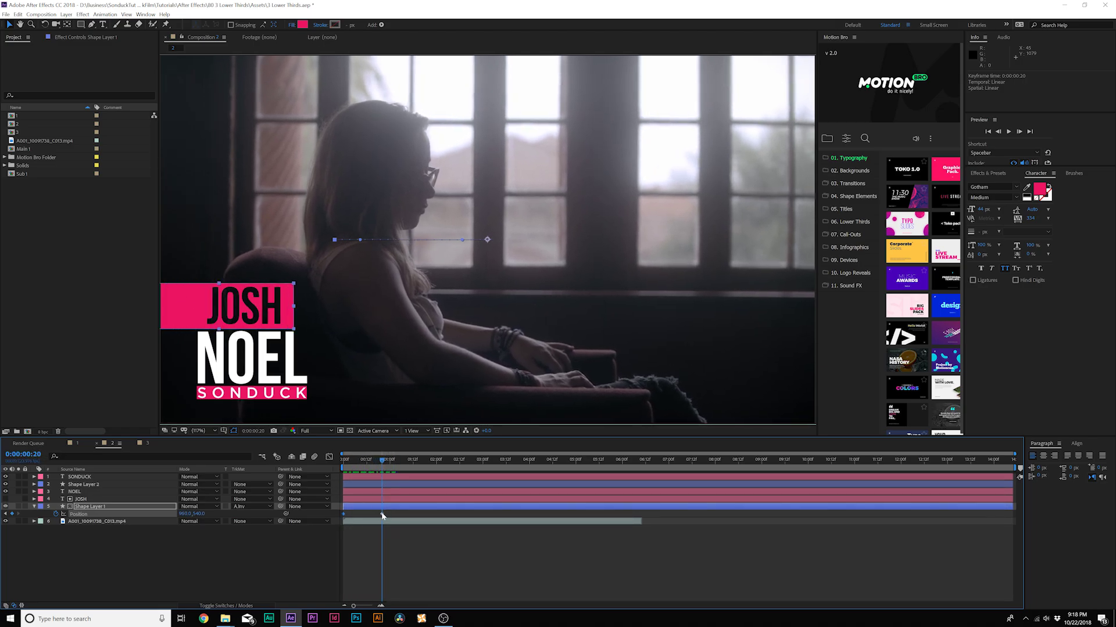
left_click_drag(382, 515, 387, 515)
Pre-compose SONDUCK and its bar into a pre-comp named SUb 2
left_click(83, 485)
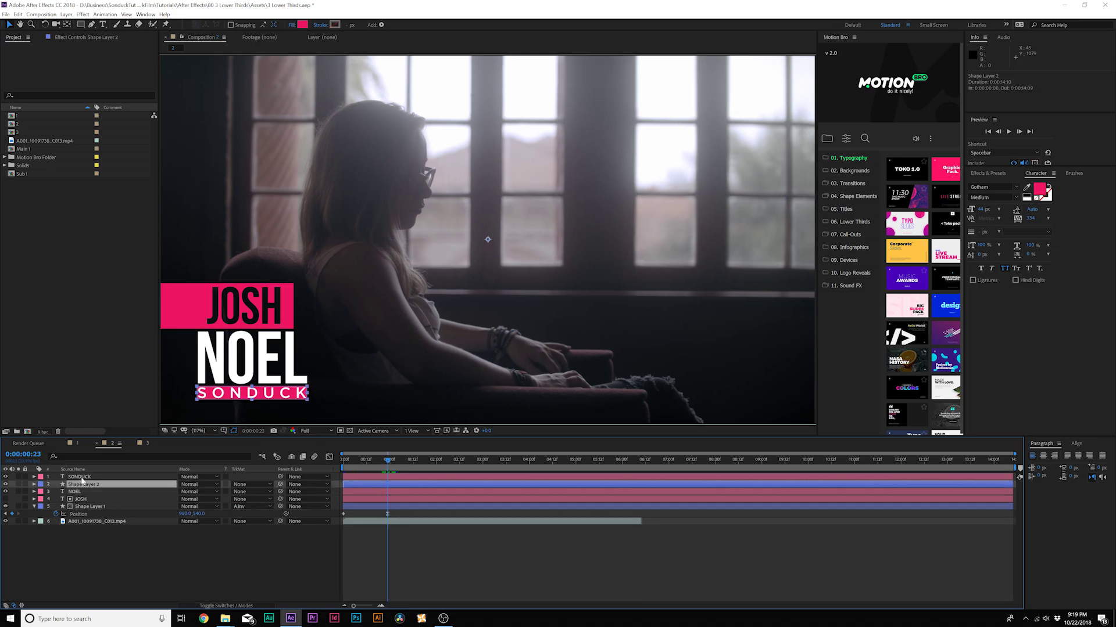
left_click(81, 477, "ctrl")
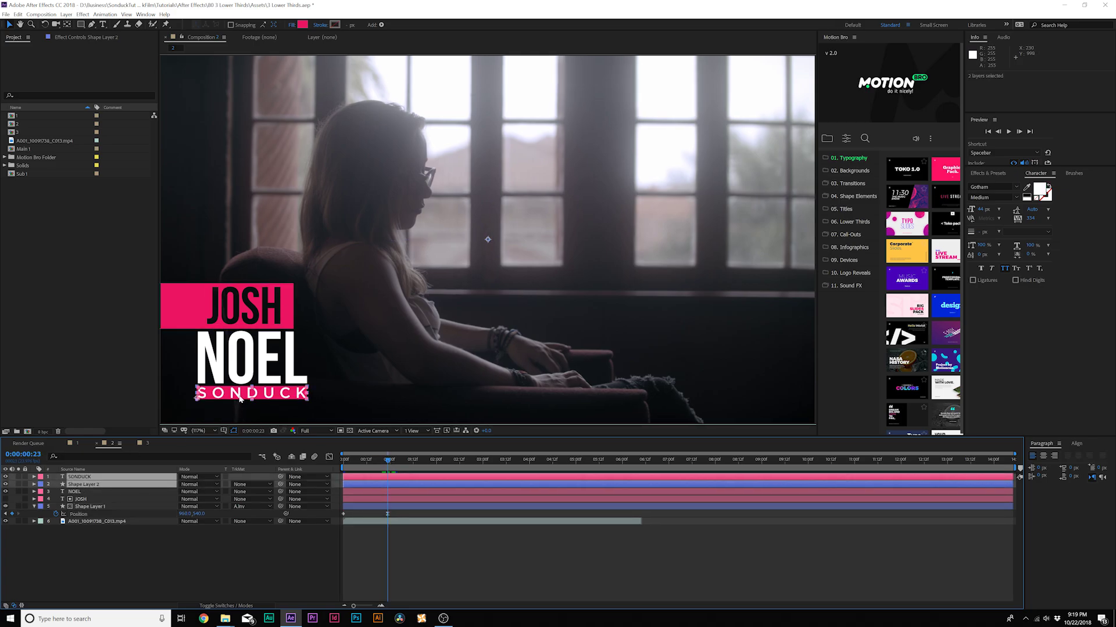
key("ctrl+shift+c")
type("SUb 2")
key("Return")
Keyframe SUb 2's Position, shifting it left at the start, and check it at 0:01:23
key("p")
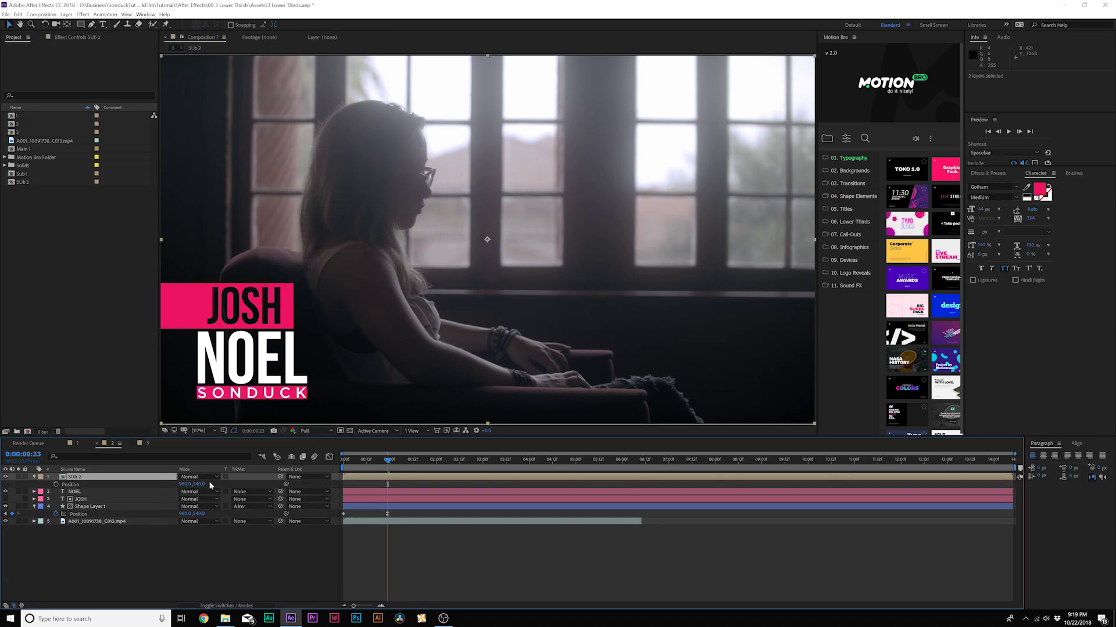
left_click(75, 483)
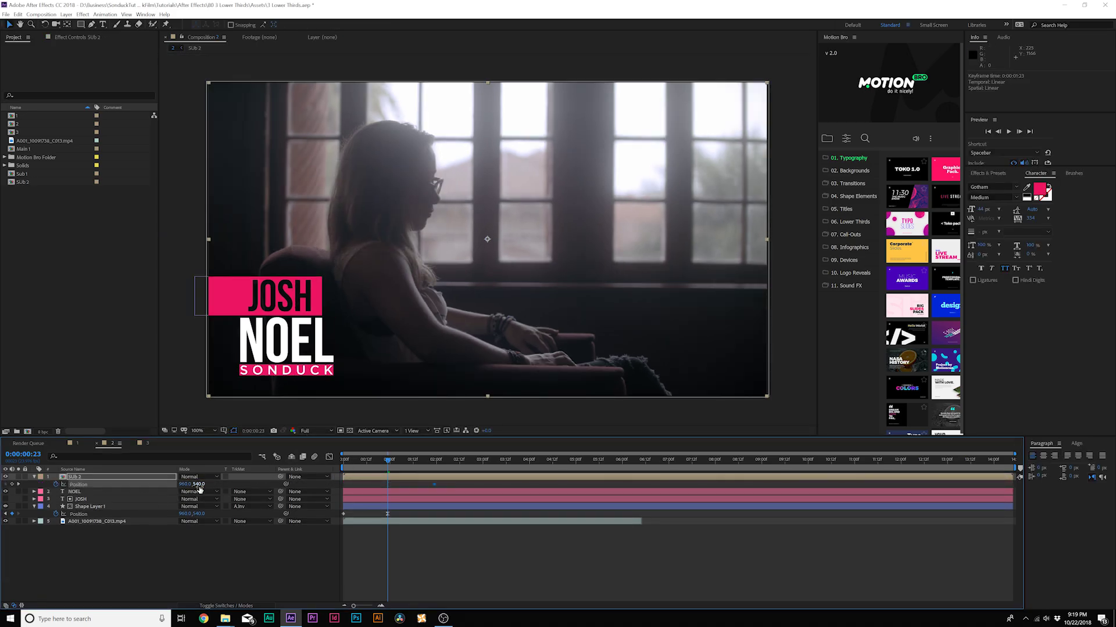
left_click_drag(185, 485, 167, 483)
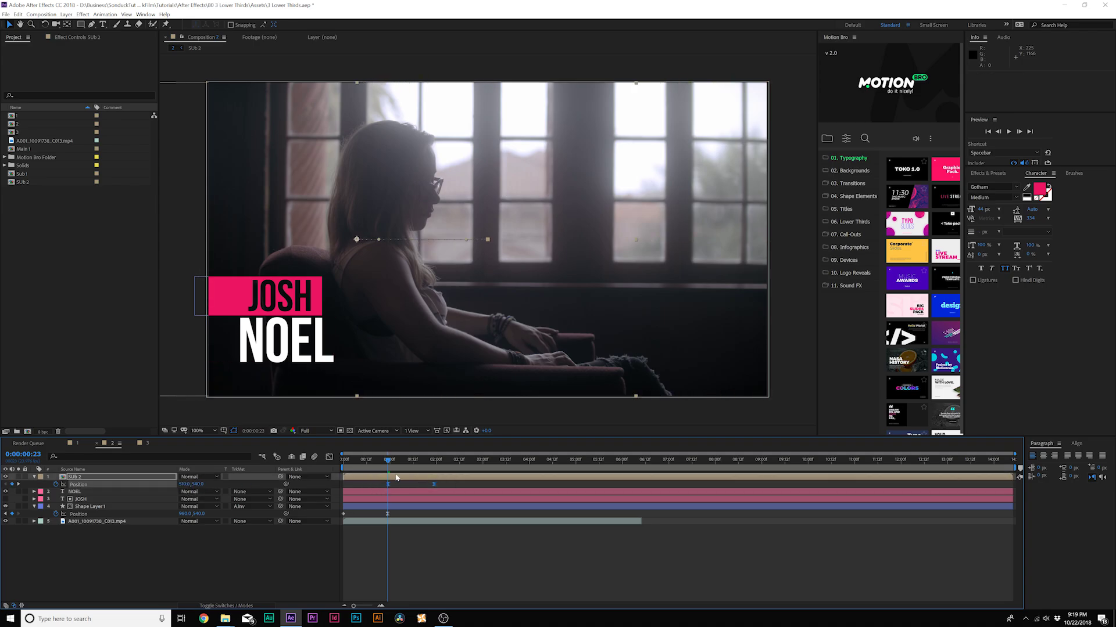
left_click_drag(387, 462, 434, 460)
left_click(269, 349)
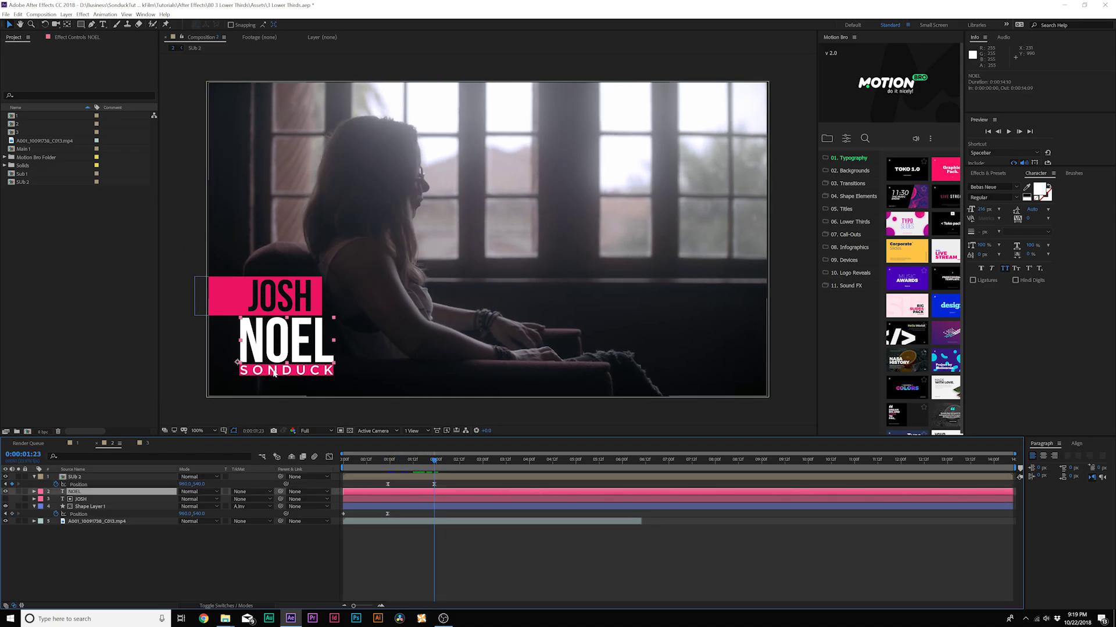
Keyframe the surname text layer's Position from Y 1163 and apply Easy Ease to both keyframes
key("ctrl+shift+c")
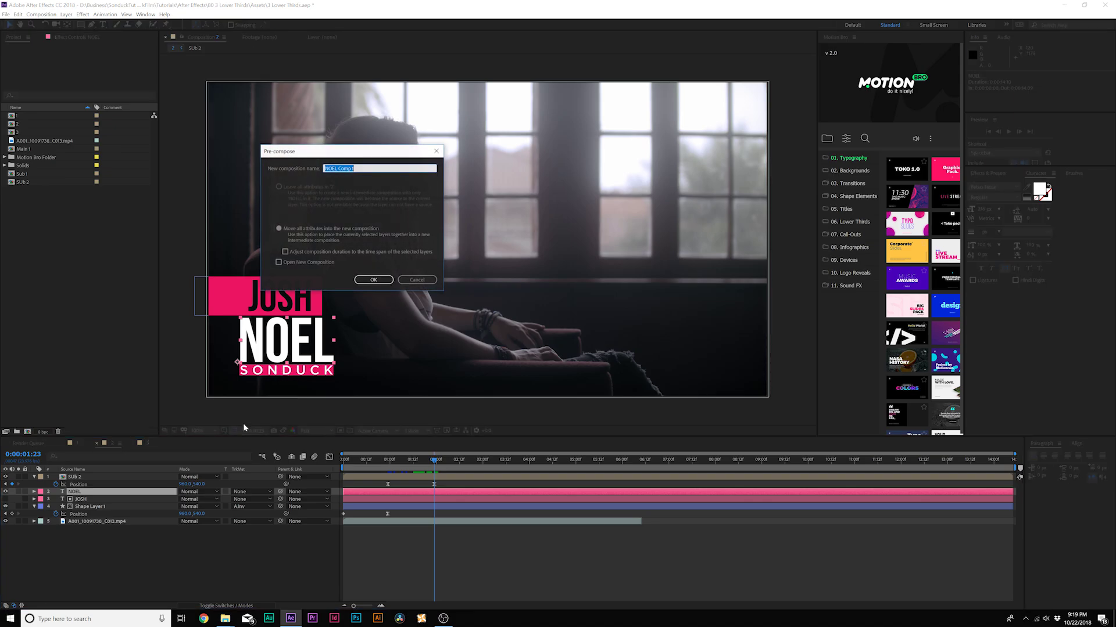
key("Return")
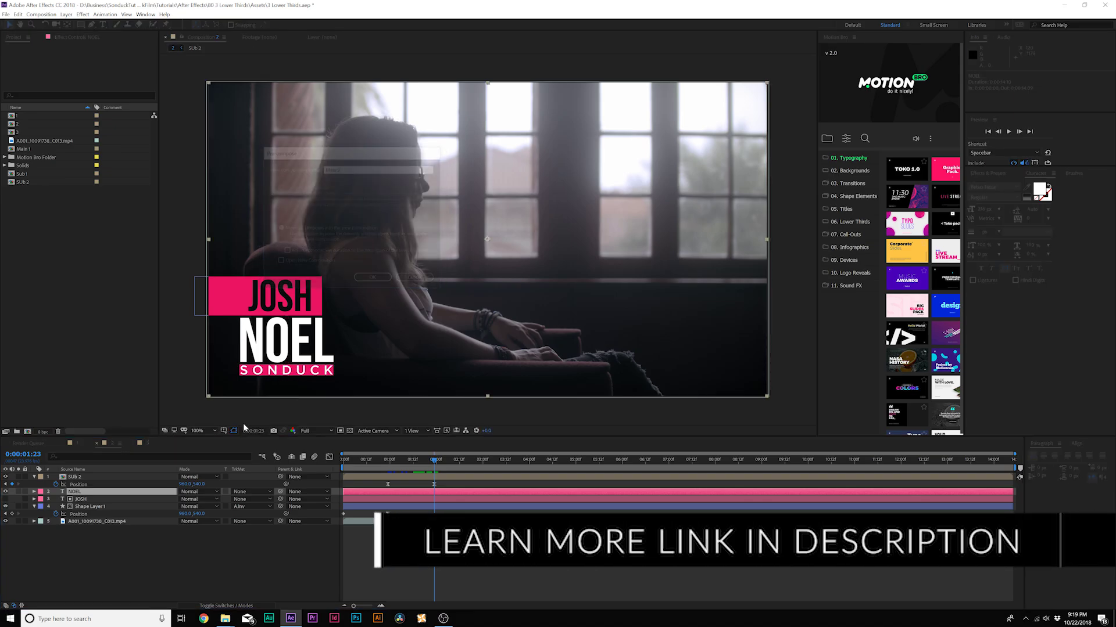
key("ctrl+z")
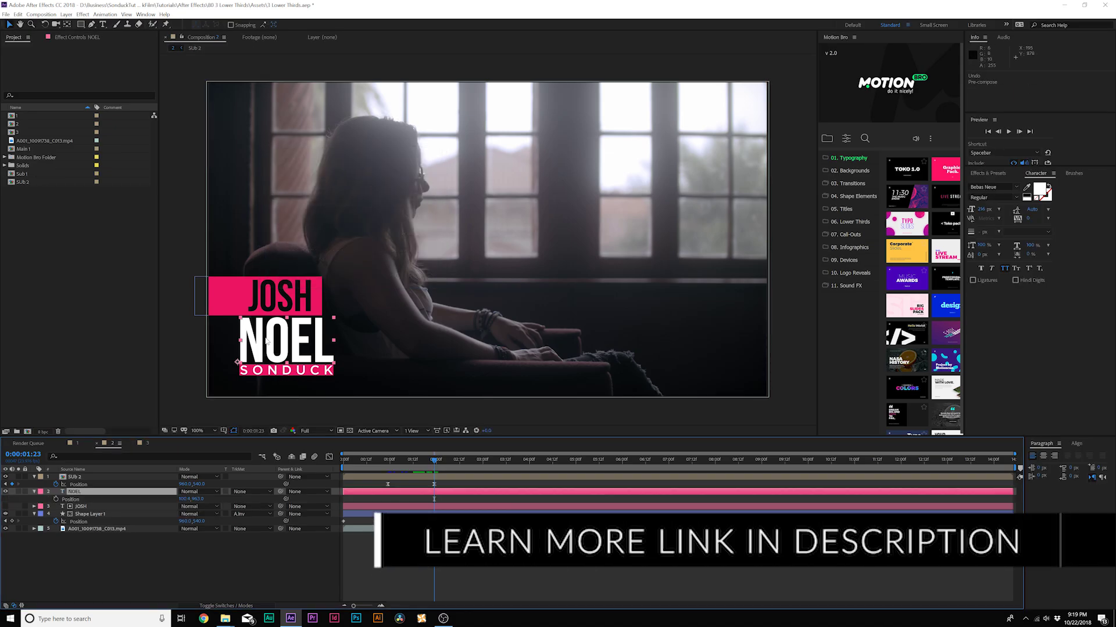
left_click(56, 499)
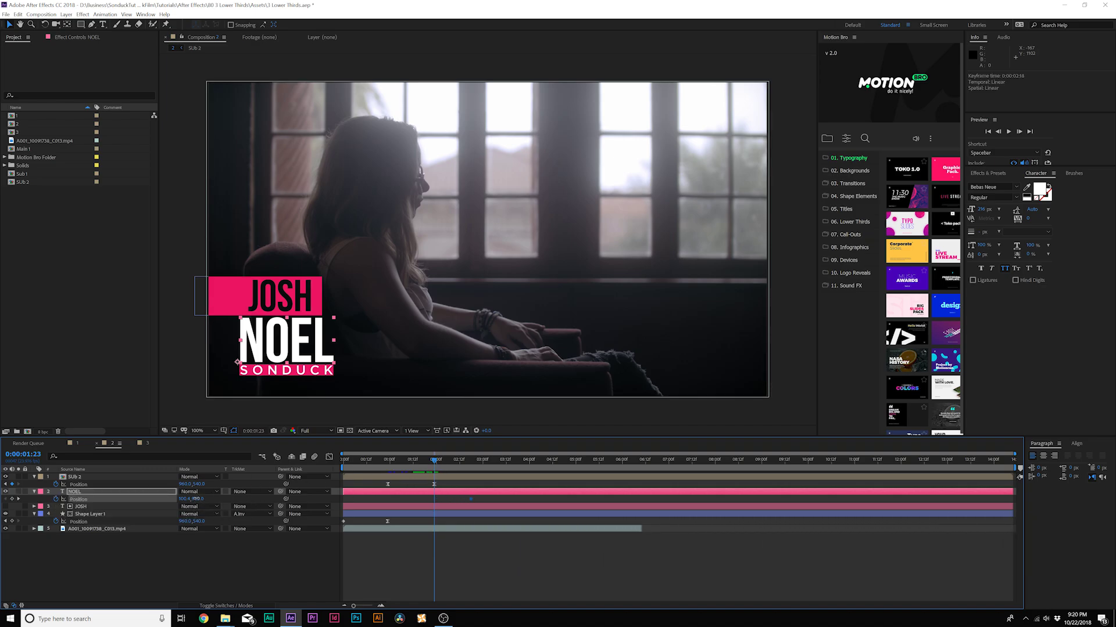
left_click_drag(196, 498, 326, 498)
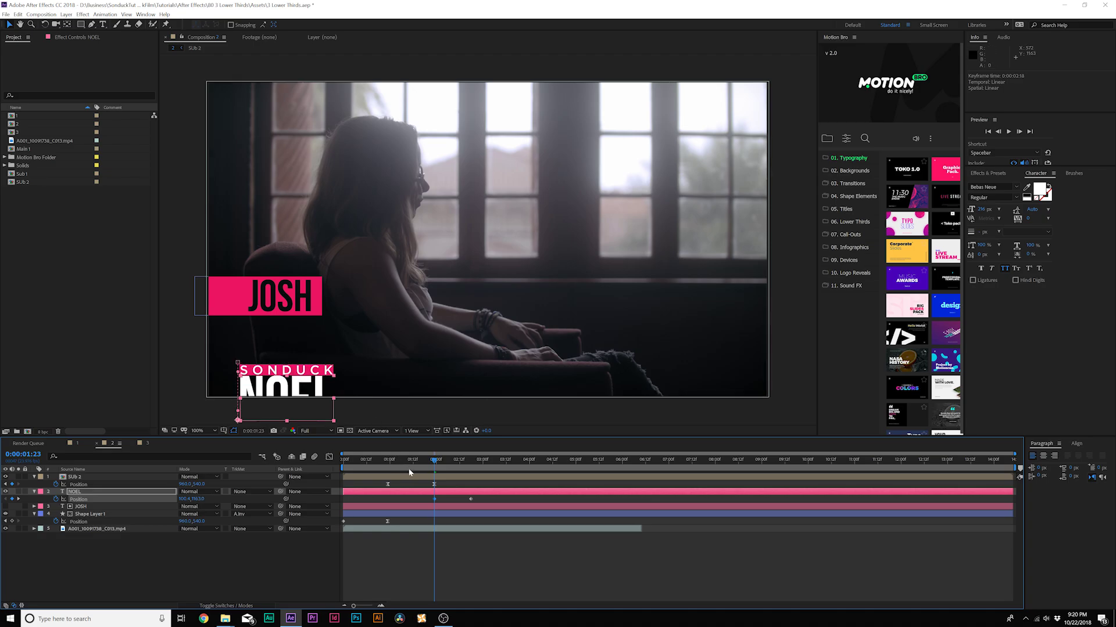
left_click_drag(487, 503, 420, 503)
key("F9")
Pre-compose the surname layer as Main 2 and mask it with a rectangle around the name
left_click(85, 493)
key("ctrl+shift+c")
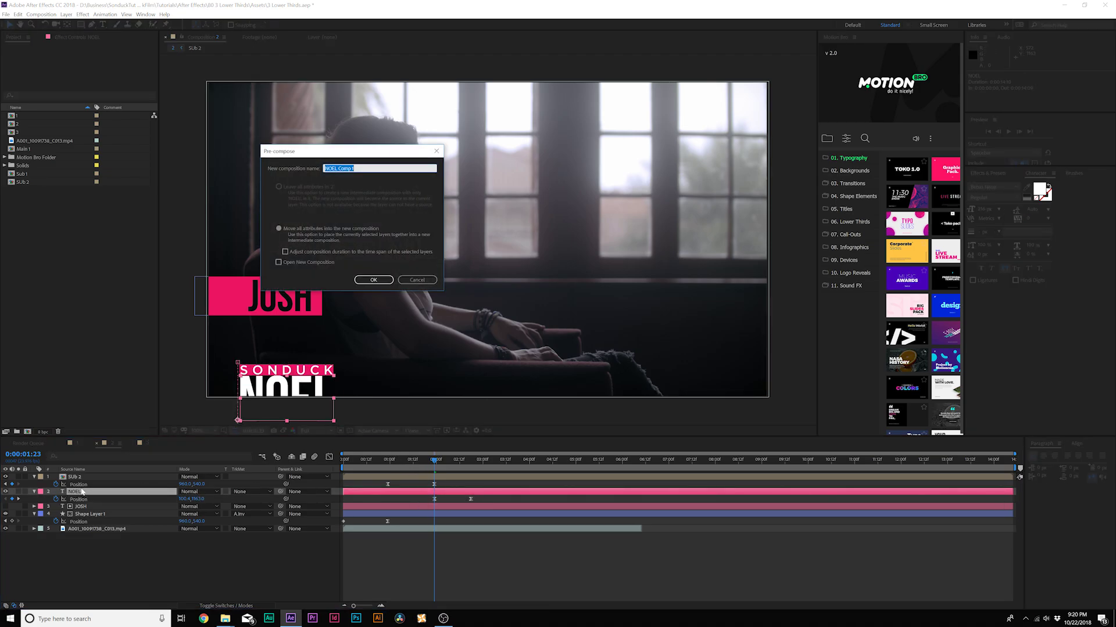
type("Main 2")
key("Return")
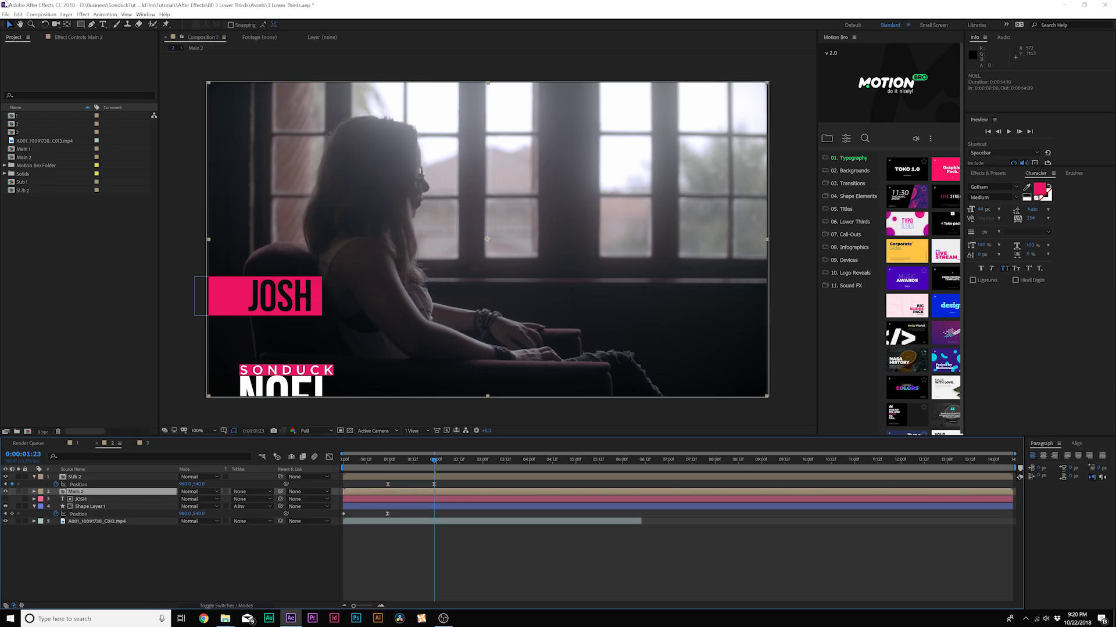
left_click(81, 24)
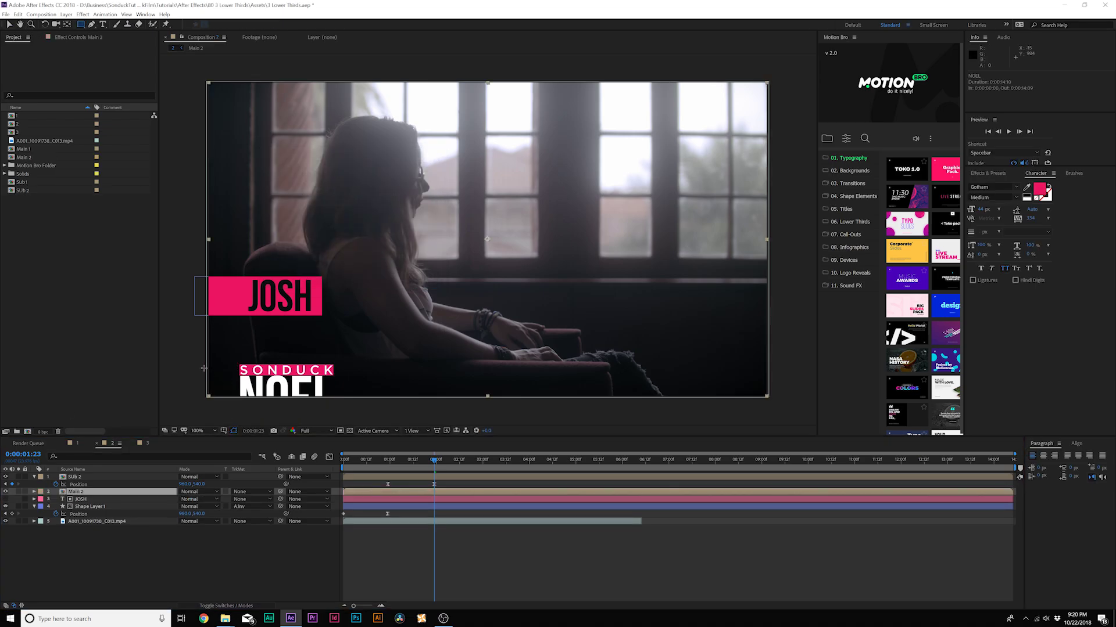
left_click_drag(200, 368, 357, 303)
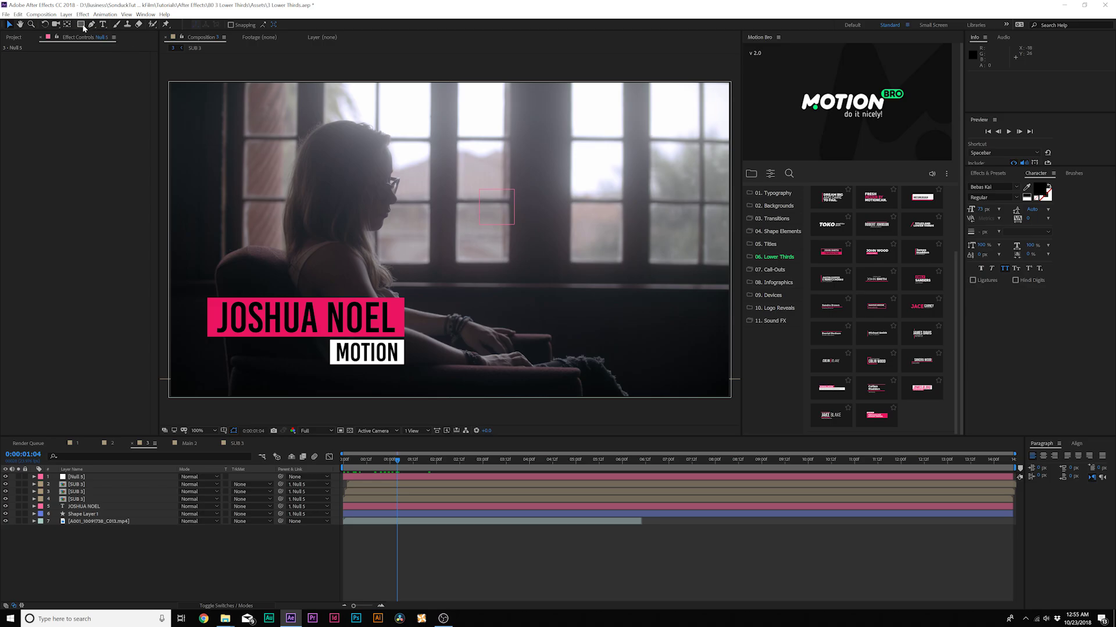
Remove an accidentally drawn white rectangle shape layer and scrub to check the lower third
left_click_drag(81, 24, 121, 24)
left_click_drag(327, 195, 566, 232)
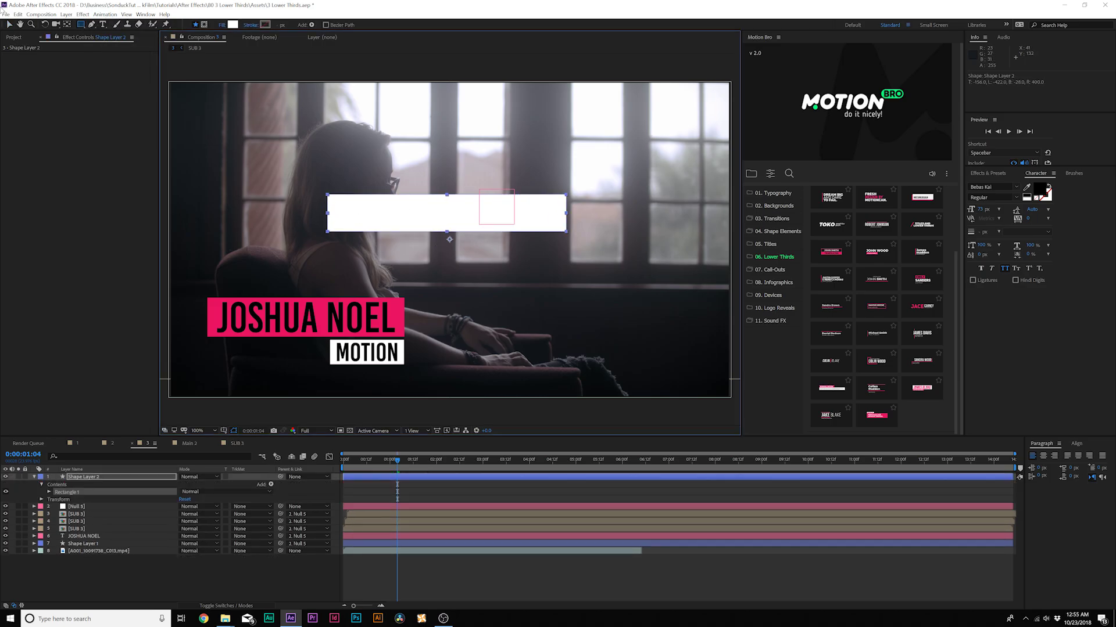
key("v")
left_click(91, 477)
key("Delete")
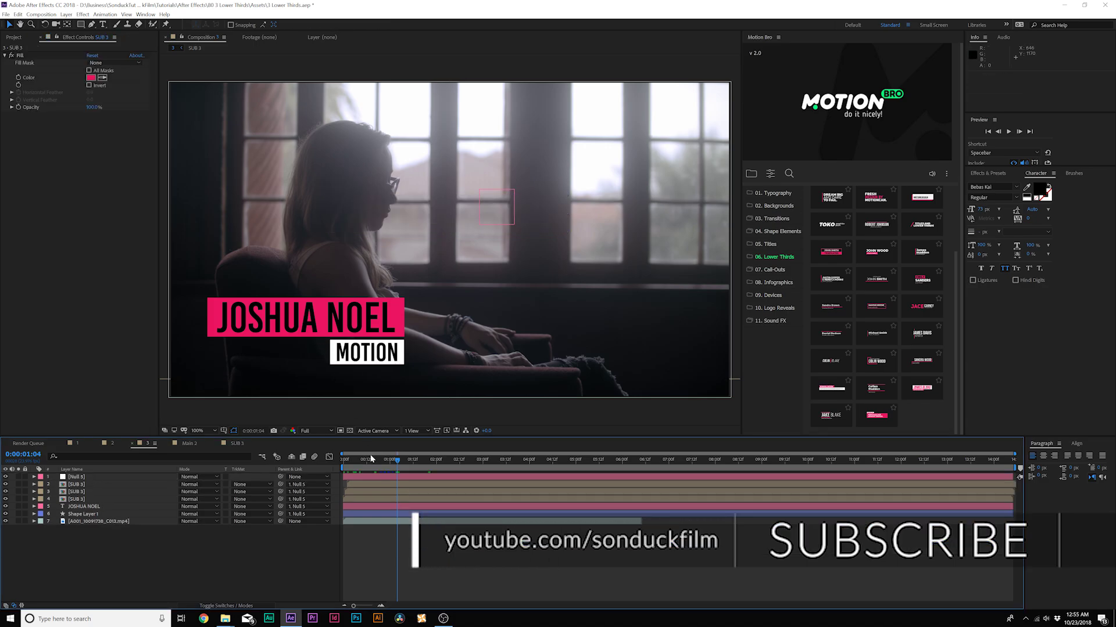
left_click_drag(372, 459, 405, 472)
Select the pink box and full-name text layers and start pre-composing them
left_click(116, 514)
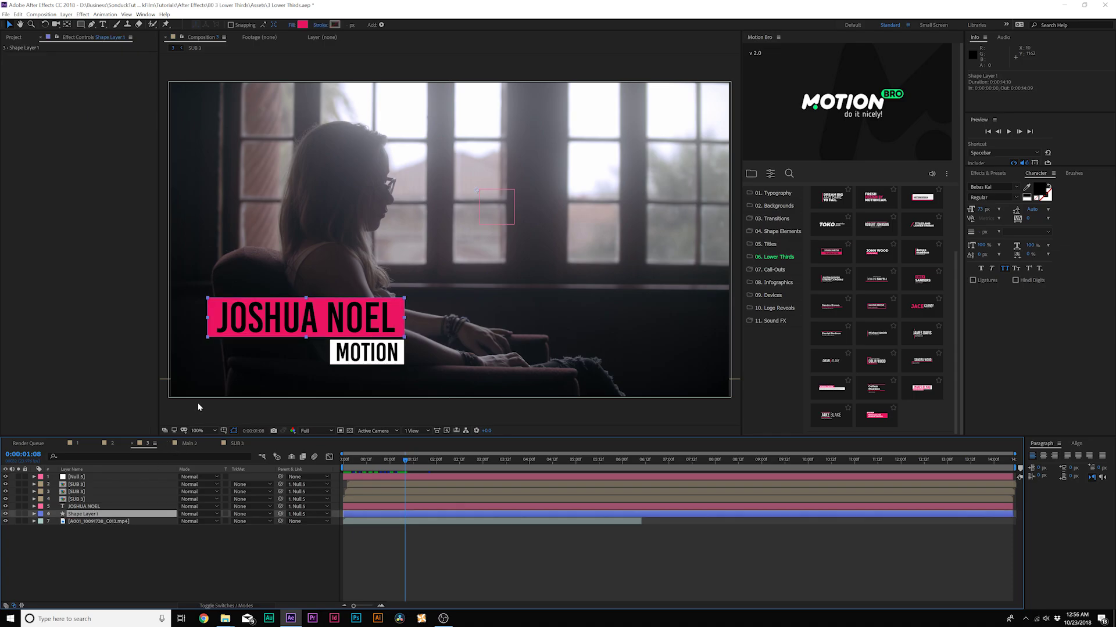
left_click(92, 507, "shift")
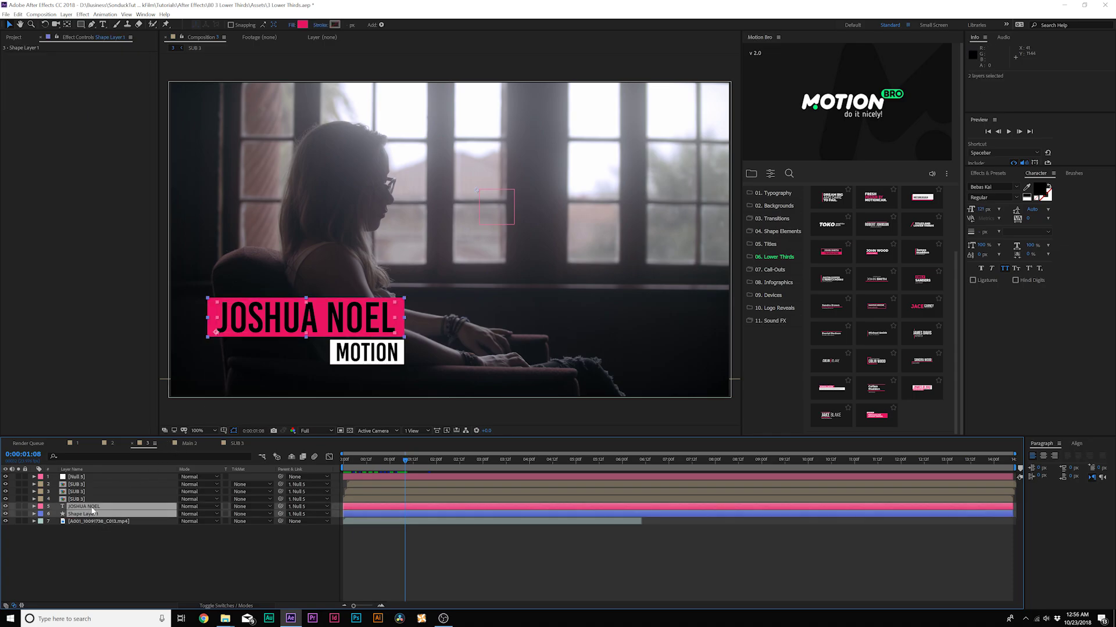
left_click(66, 14)
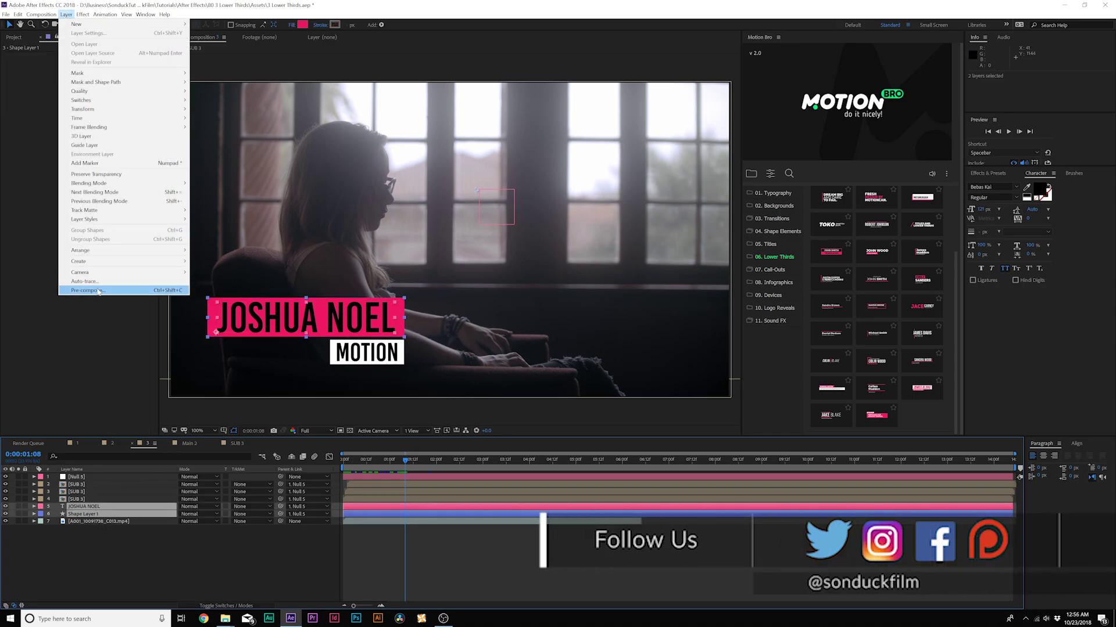
left_click(99, 290)
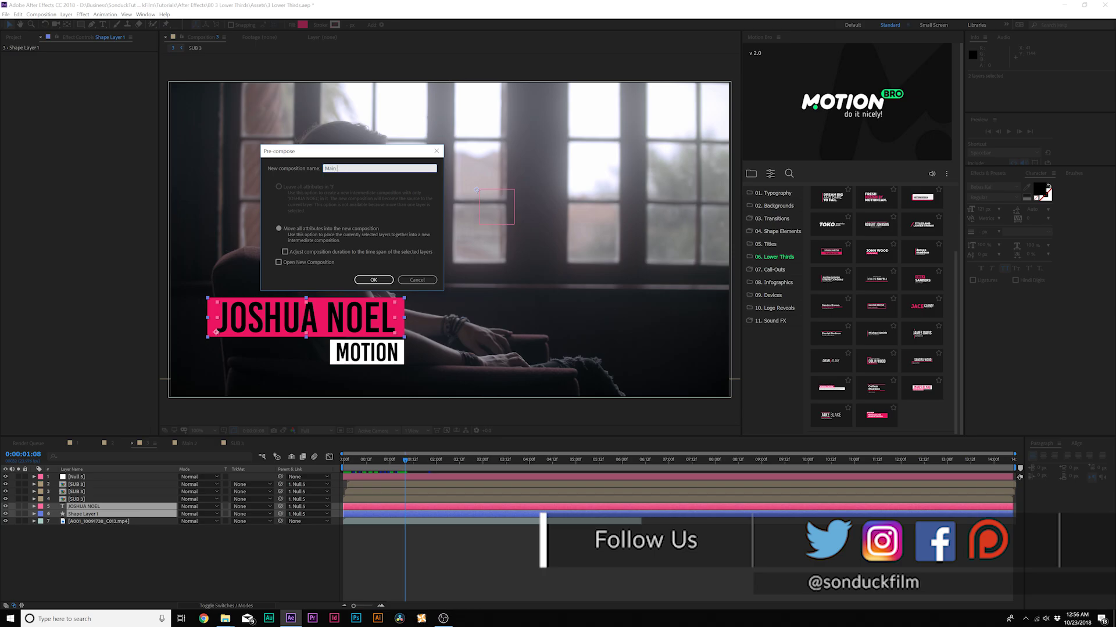
Create the Main 3 pre-comp and keyframe it sliding in from off the left by about 0:15
key("Return")
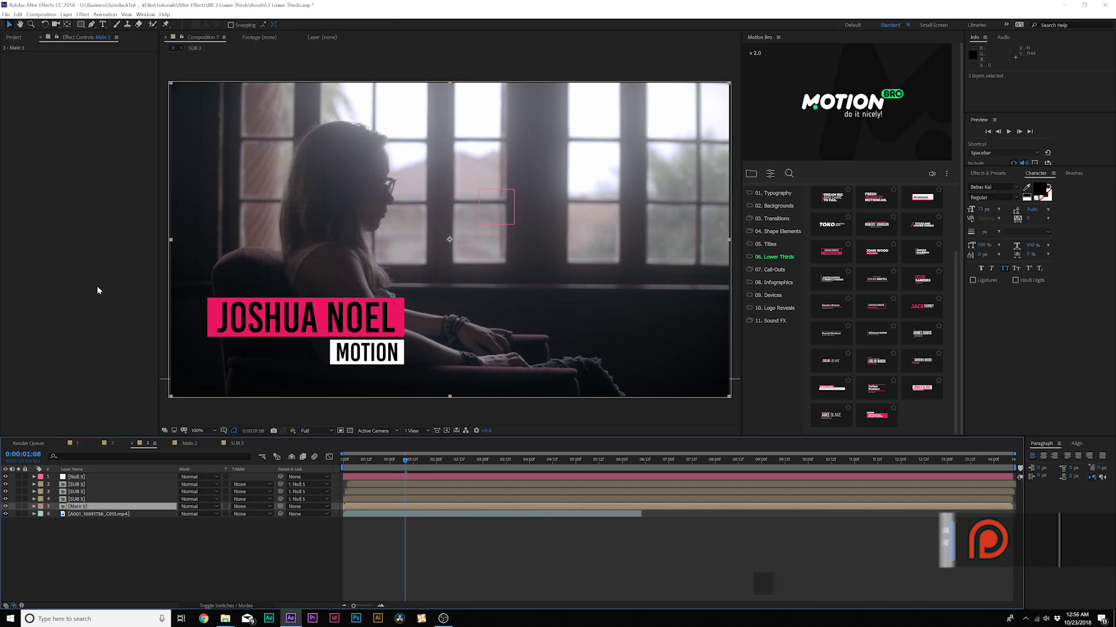
left_click_drag(380, 465, 336, 463)
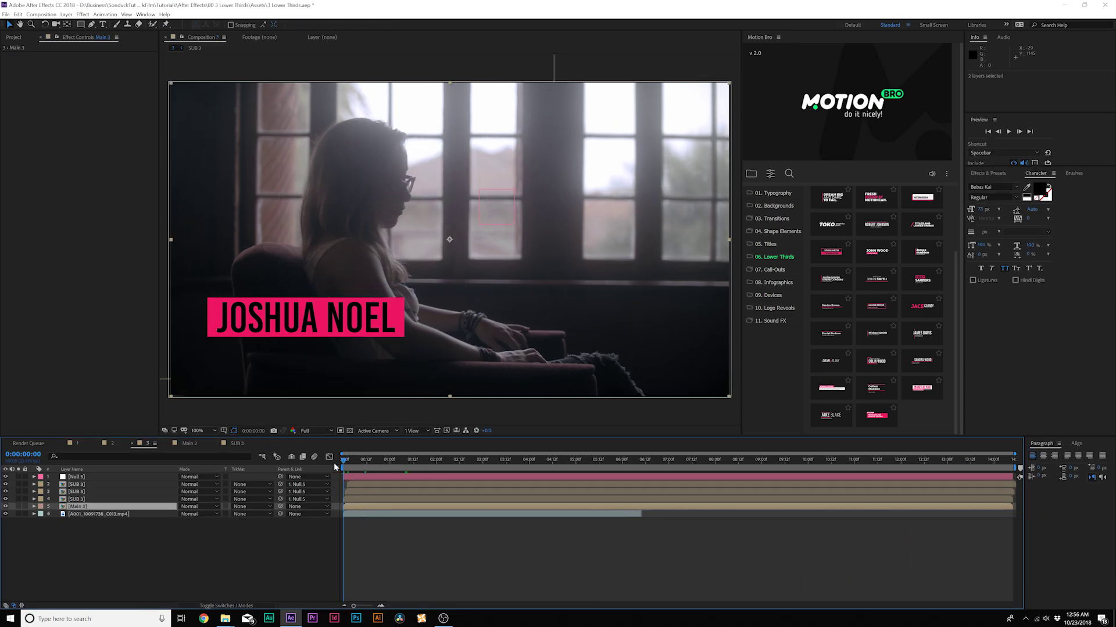
key("p")
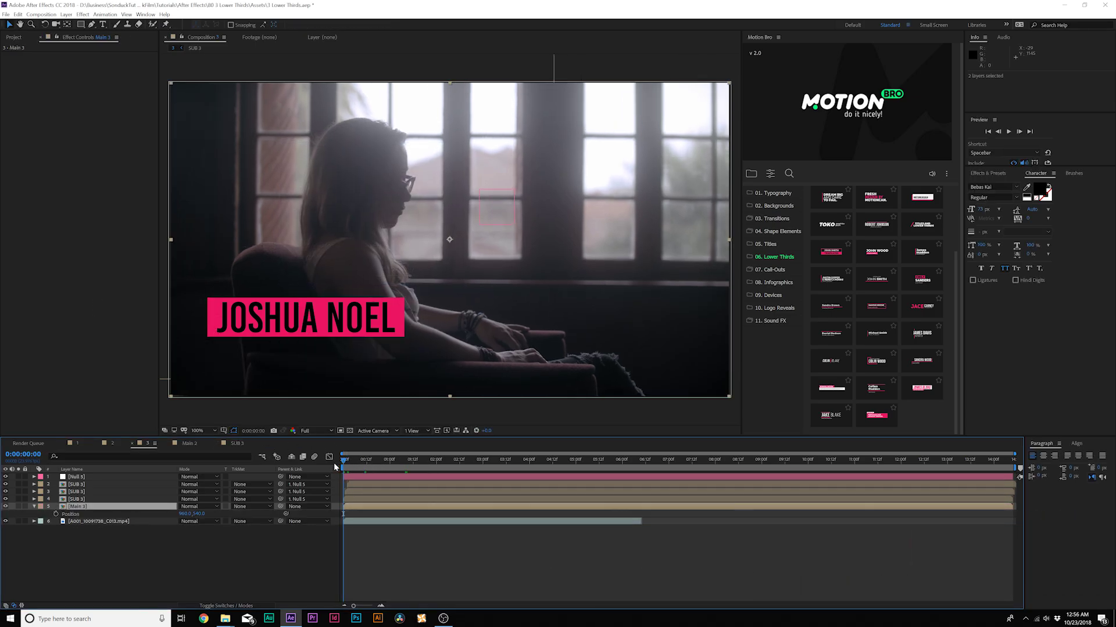
left_click(56, 514)
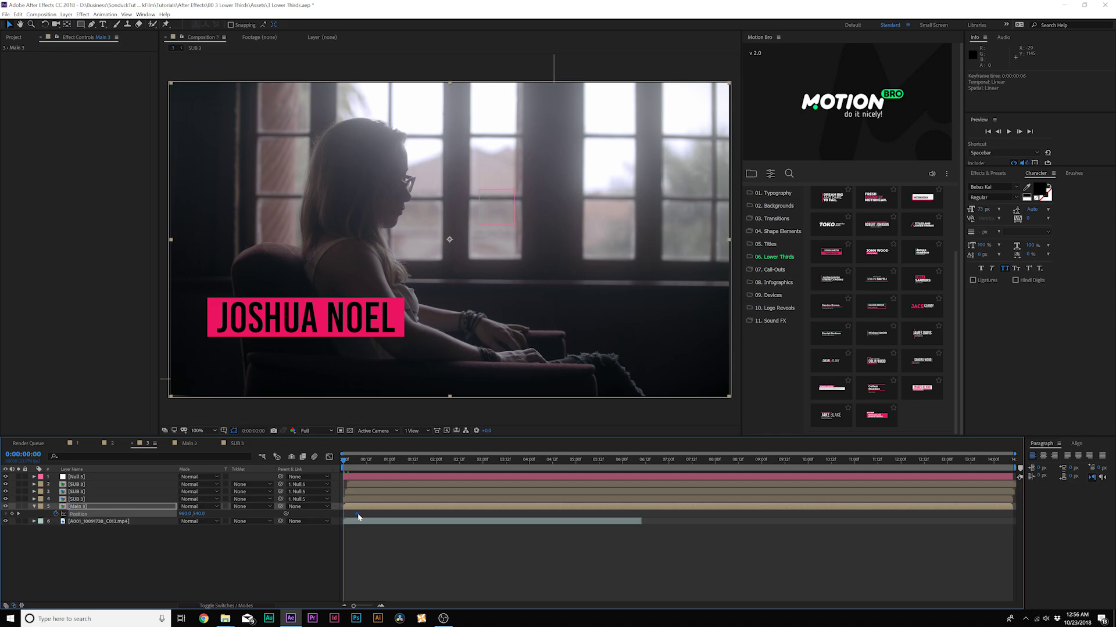
left_click_drag(360, 517, 394, 515)
left_click_drag(192, 514, 149, 513)
left_click(189, 548)
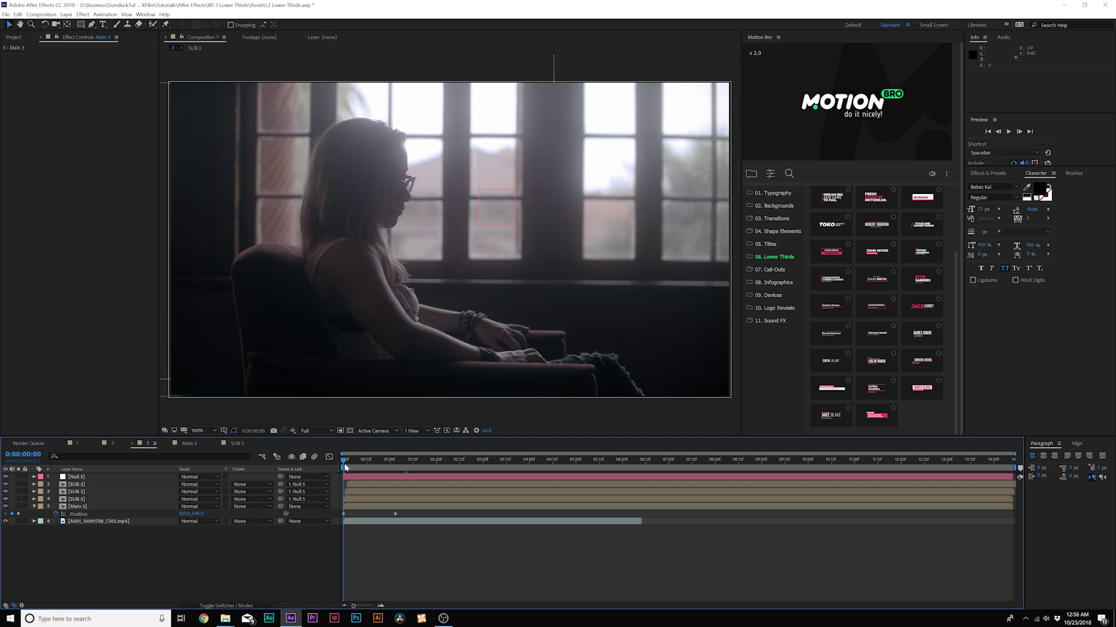
left_click_drag(345, 468, 411, 468)
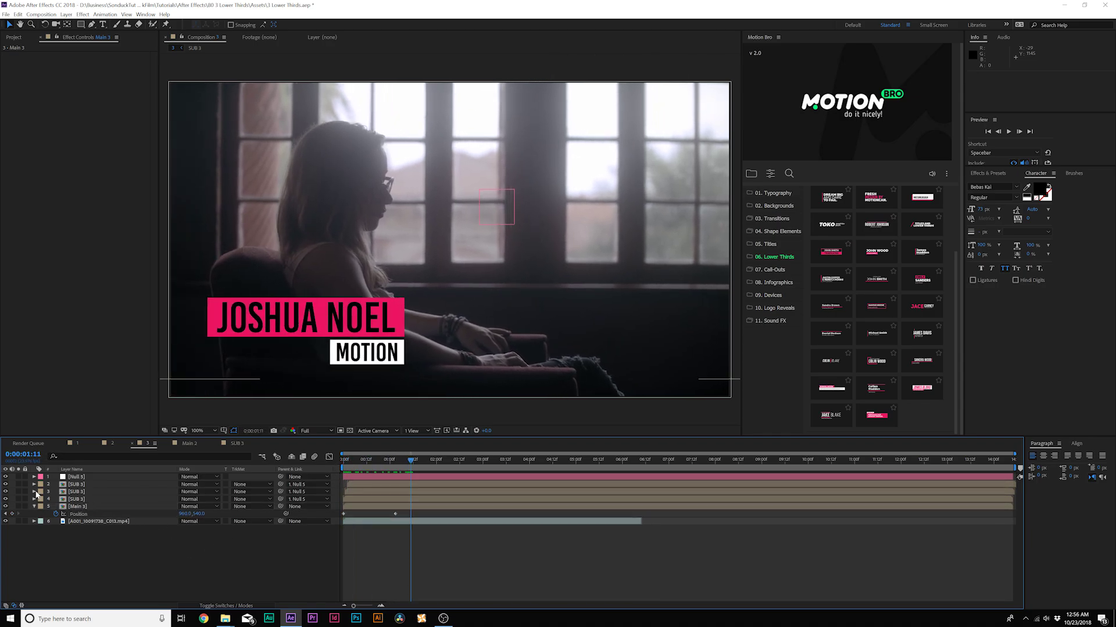
Hide layers 1 to 4 and duplicate Main 3 twice
left_click_drag(5, 477, 5, 500)
left_click(77, 507)
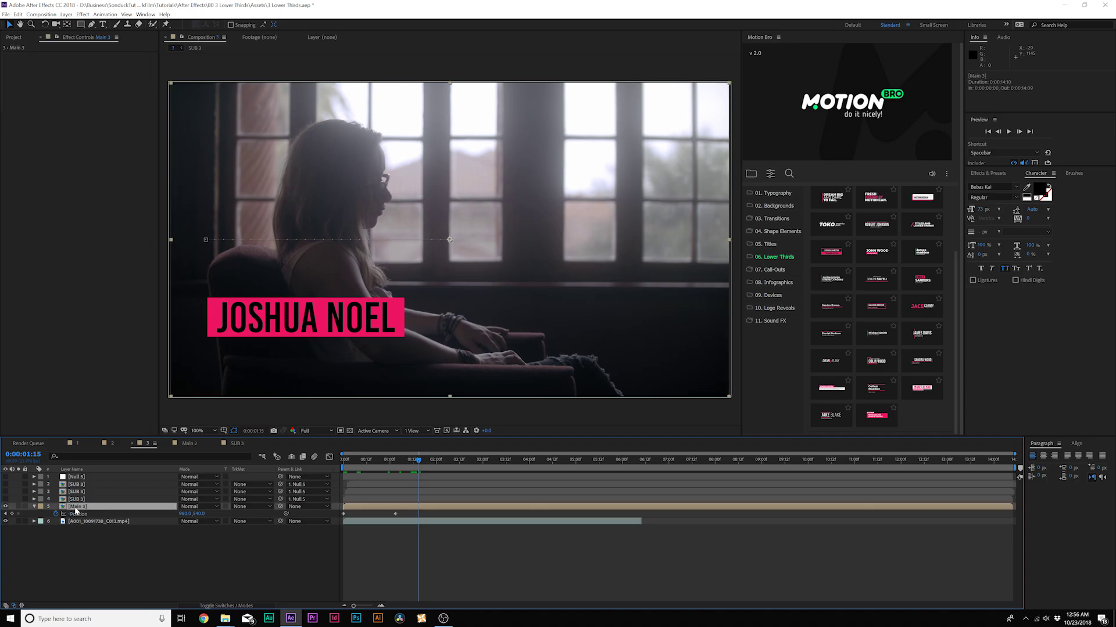
key("ctrl+d")
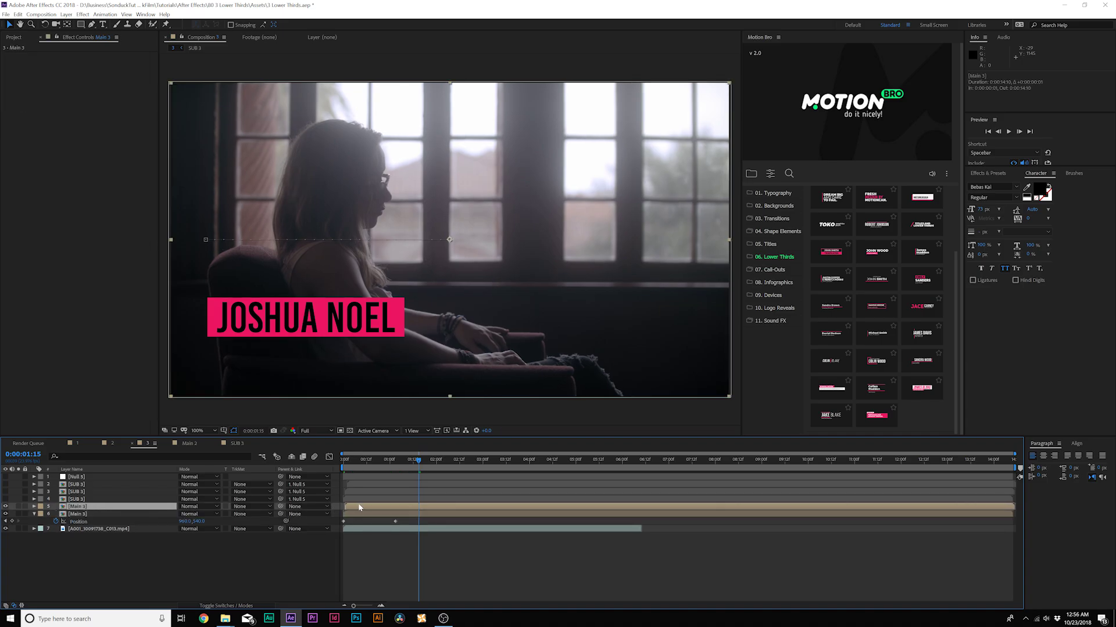
key("ctrl+d")
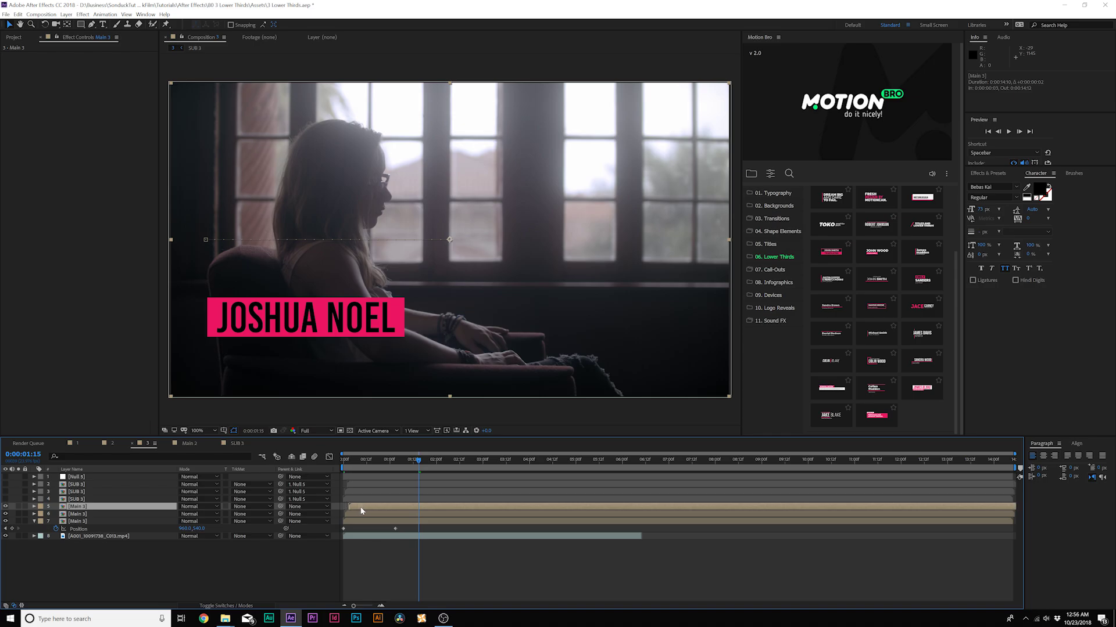
left_click(77, 521)
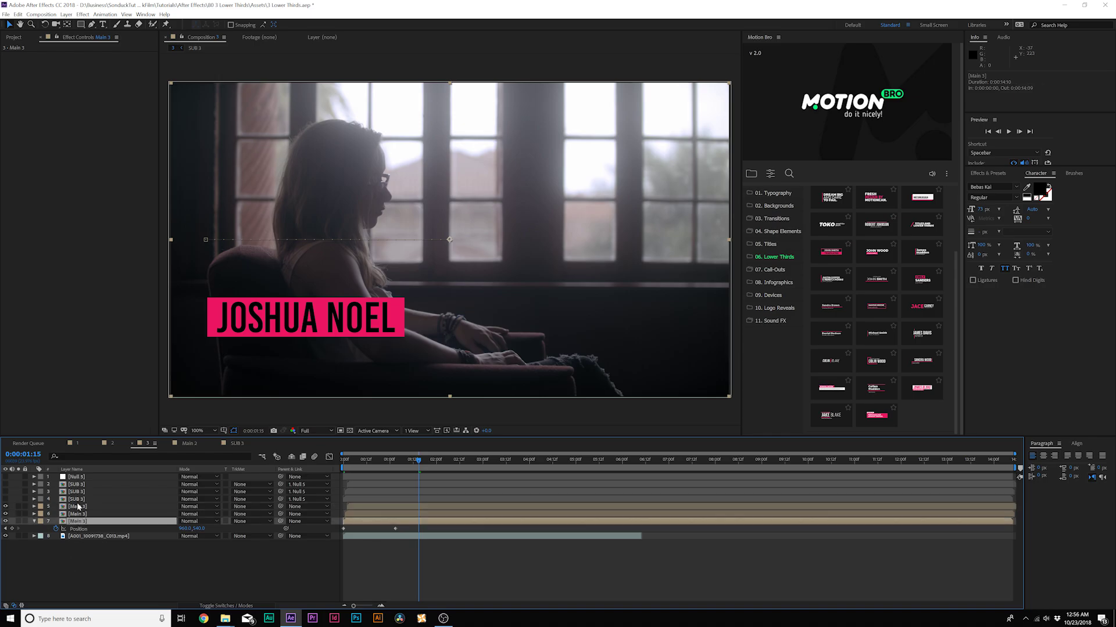
Apply a white Fill effect to the Main 3 copy on layer 7
left_click(84, 15)
mouse_move(99, 125)
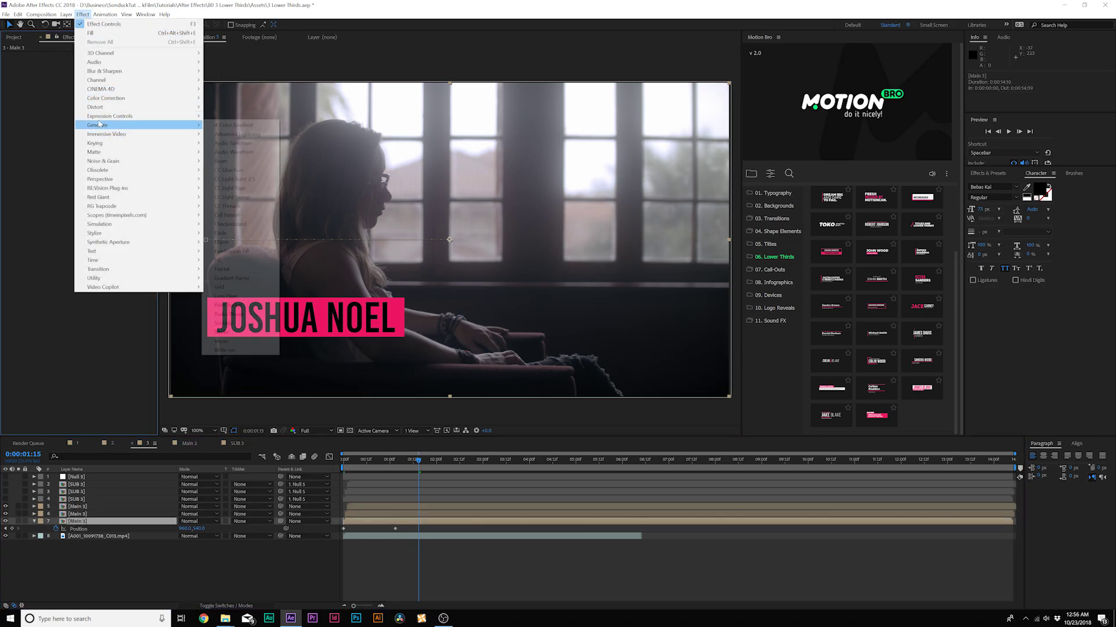
left_click(218, 259)
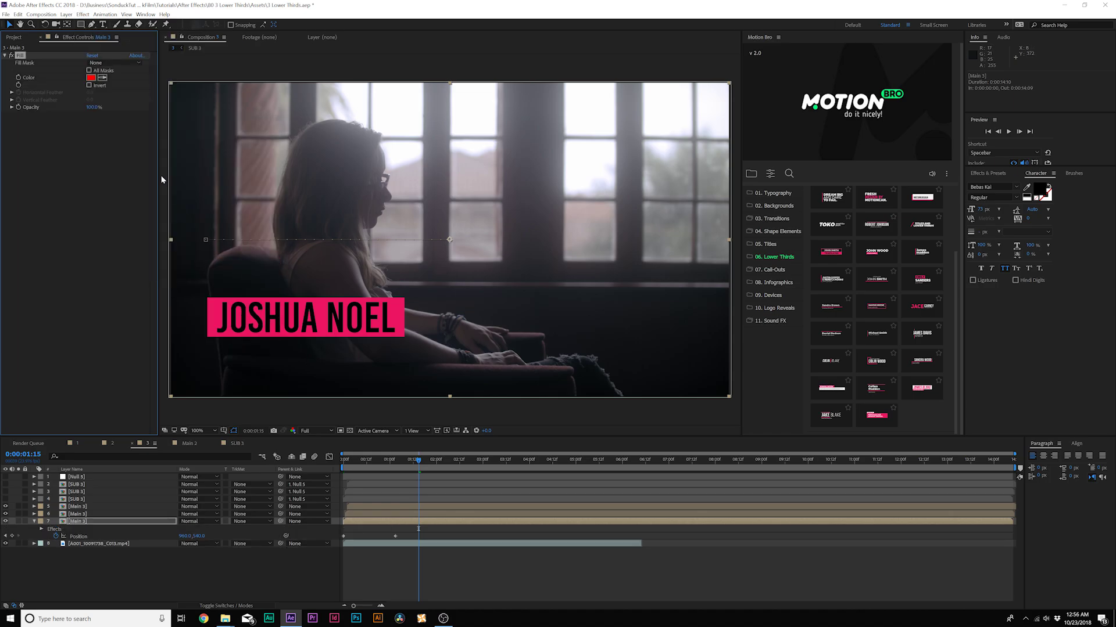
left_click(93, 78)
left_click_drag(294, 187, 173, 80)
left_click(422, 135)
left_click_drag(345, 460, 351, 460)
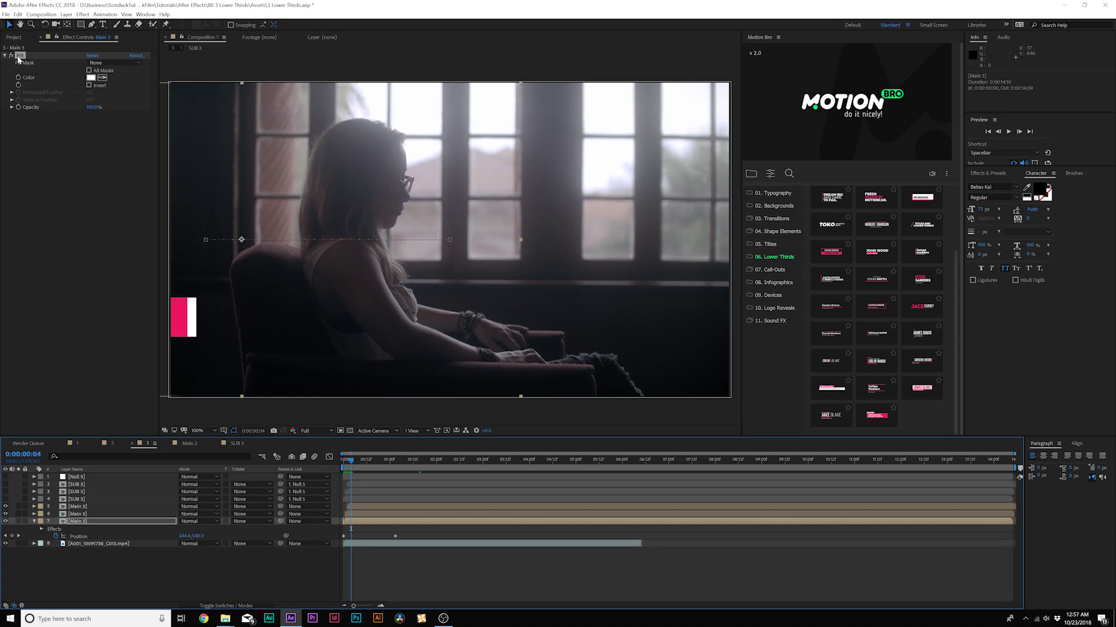
Give layer 6 a black Fill and scrub to watch the name slide in
left_click(82, 515)
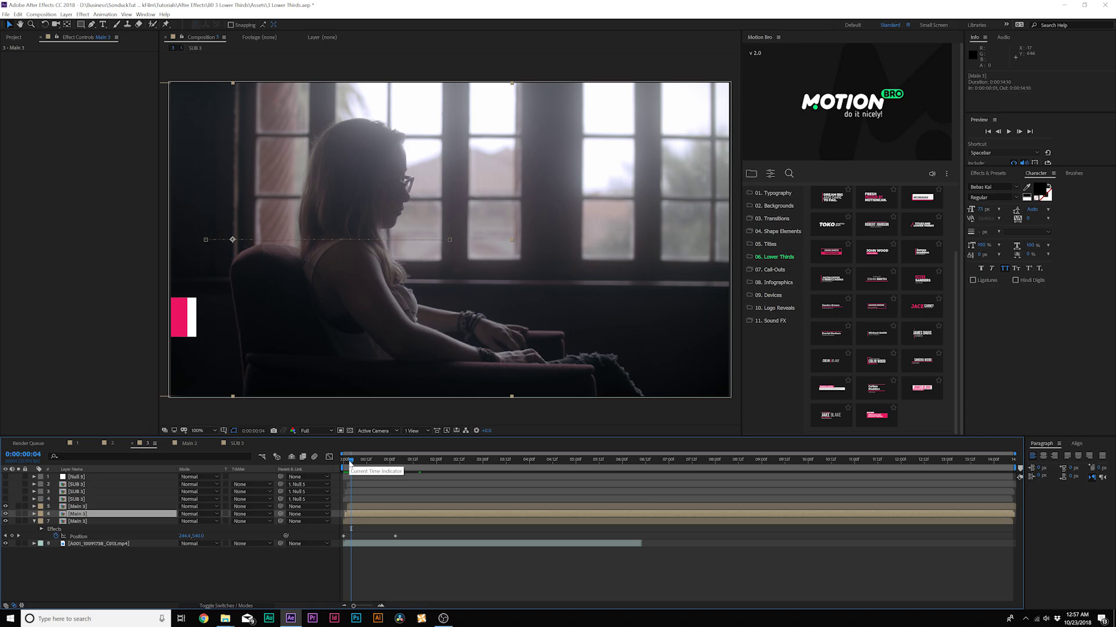
key("ctrl+v")
left_click(91, 78)
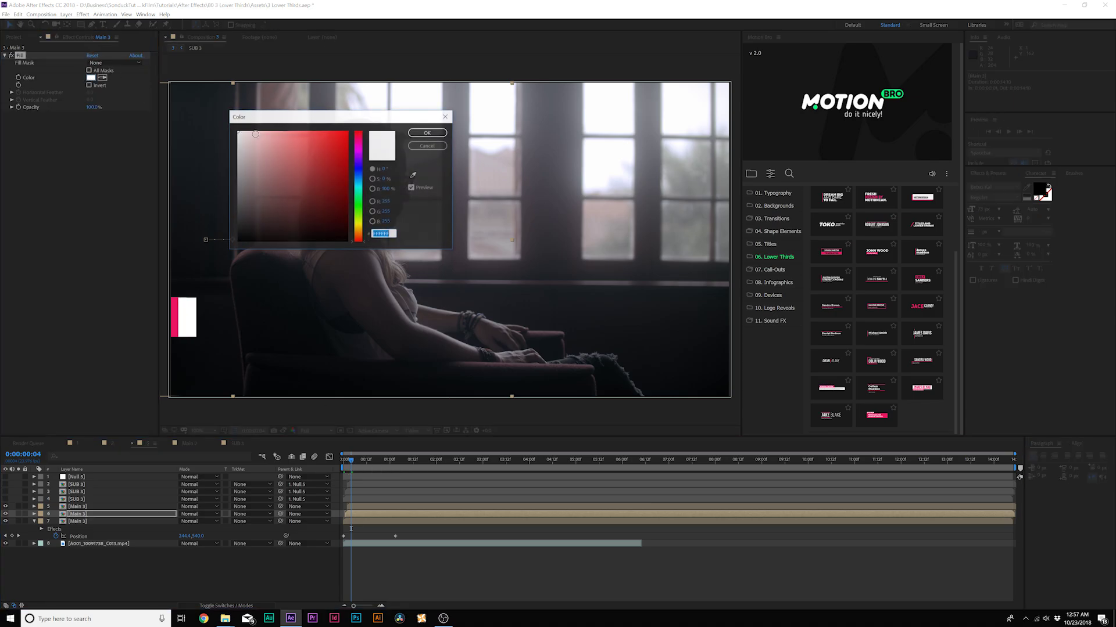
left_click_drag(292, 189, 164, 284)
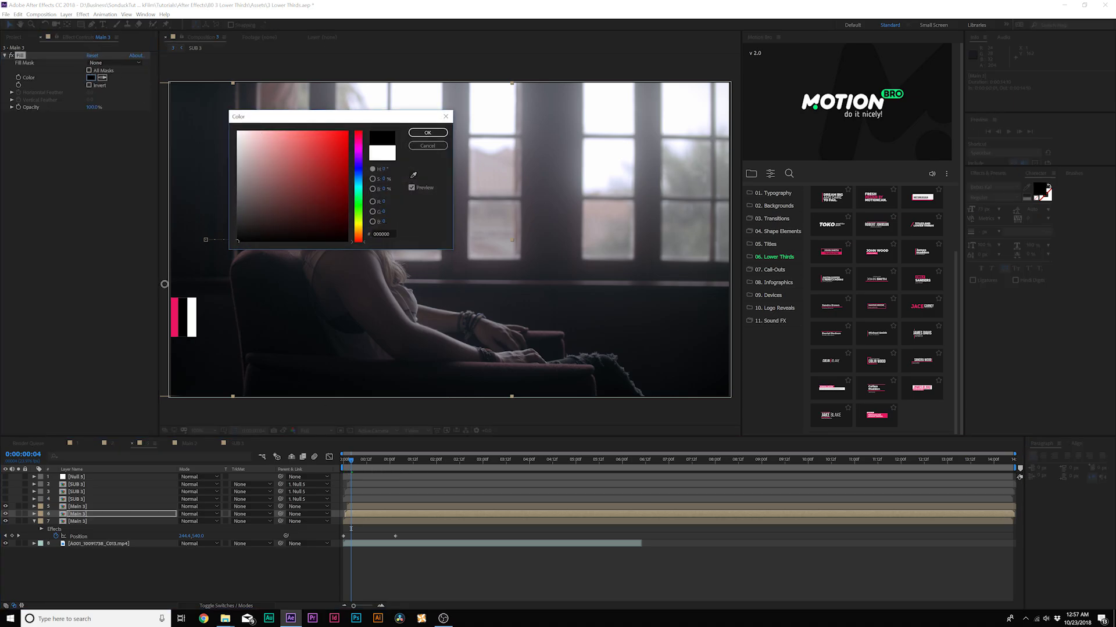
left_click(426, 133)
left_click(356, 460)
left_click_drag(356, 460, 380, 465)
Ease the three Main 3 Position keyframes, delay two blocks slightly, and preview from the start
key("u")
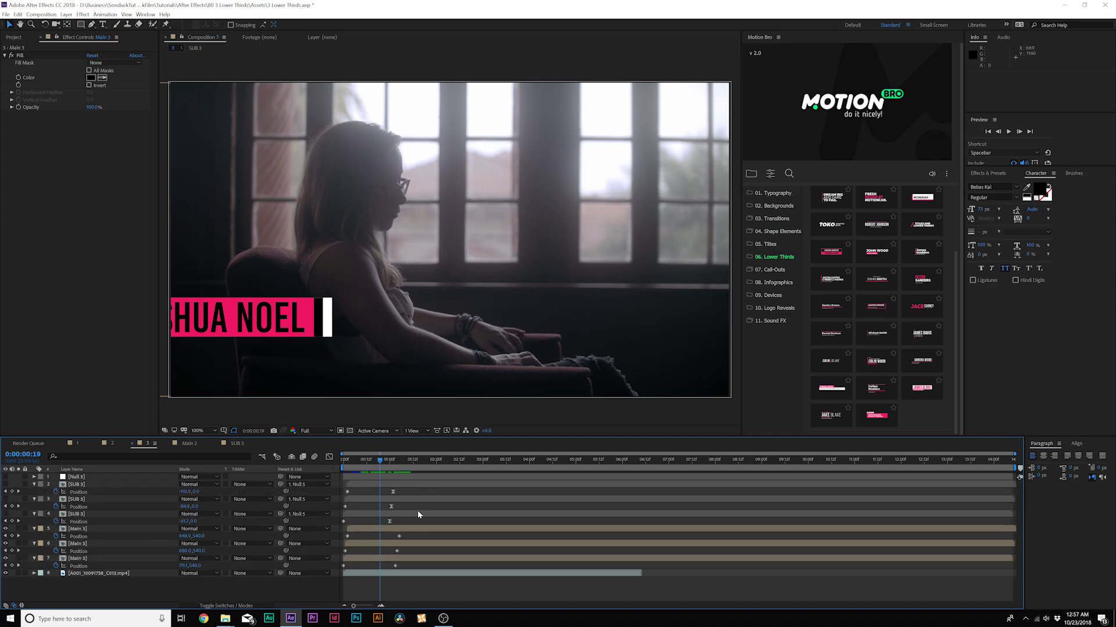
left_click_drag(416, 541, 384, 577)
key("F9")
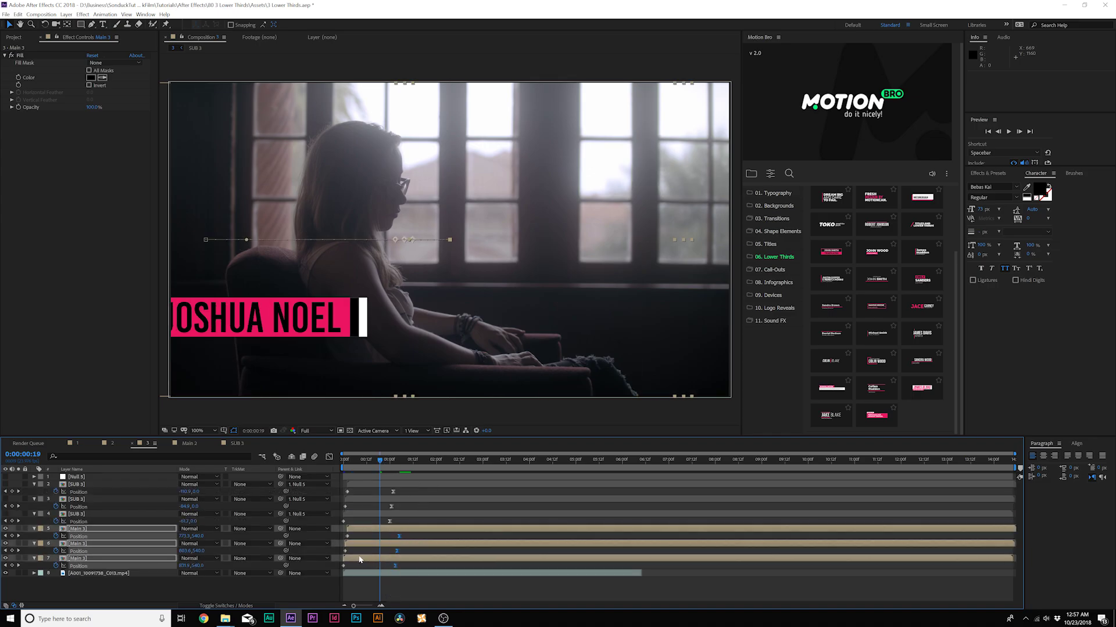
left_click(357, 556)
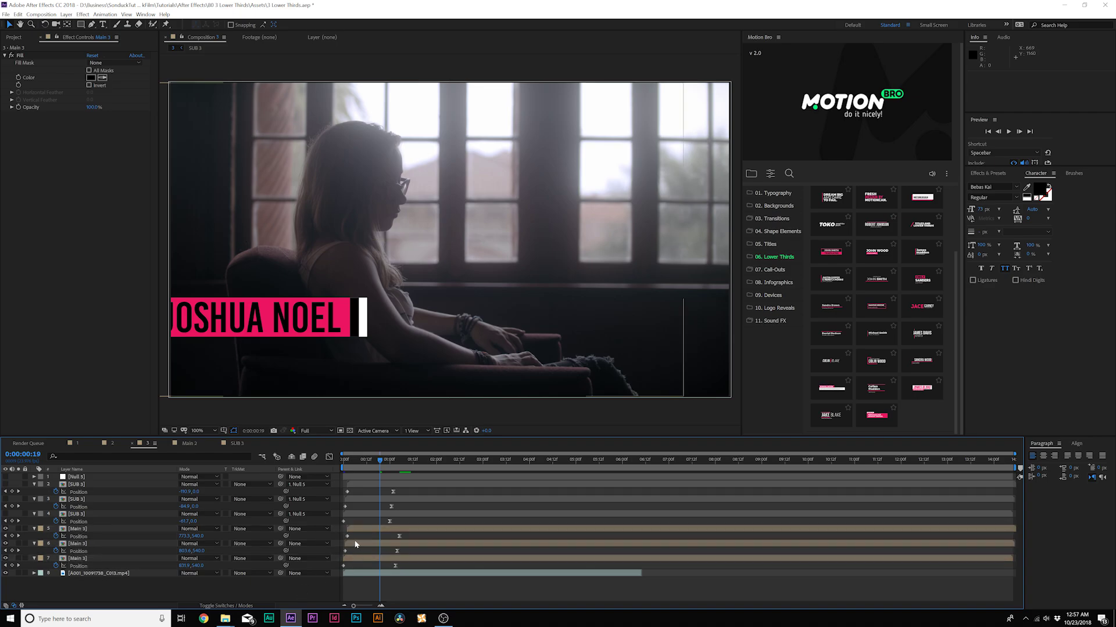
left_click_drag(356, 545, 364, 533)
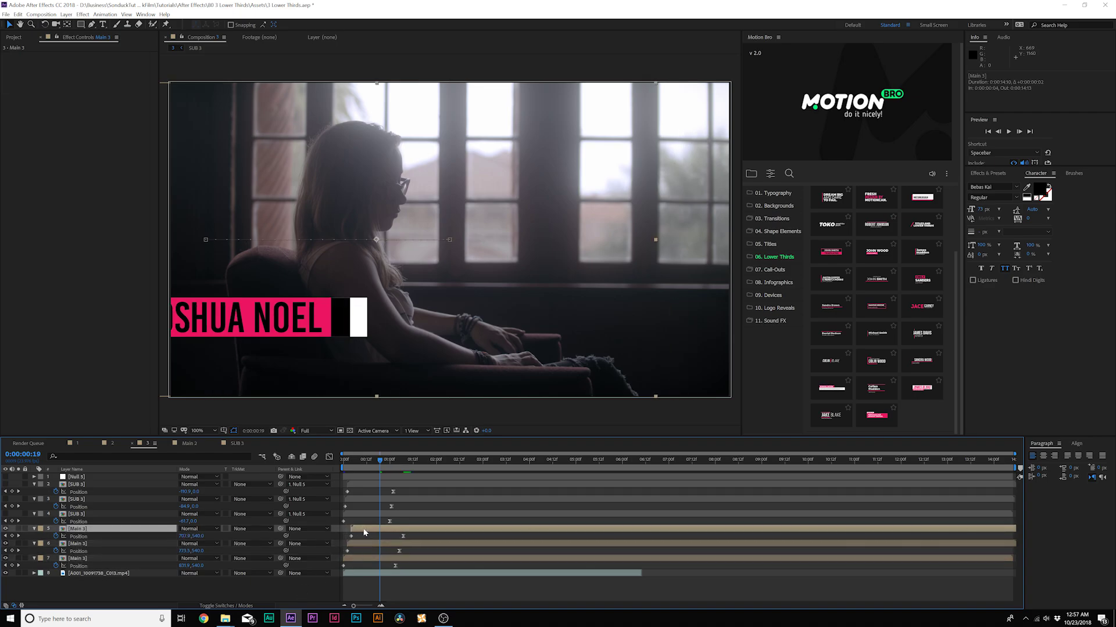
left_click_drag(371, 461, 343, 461)
key("space")
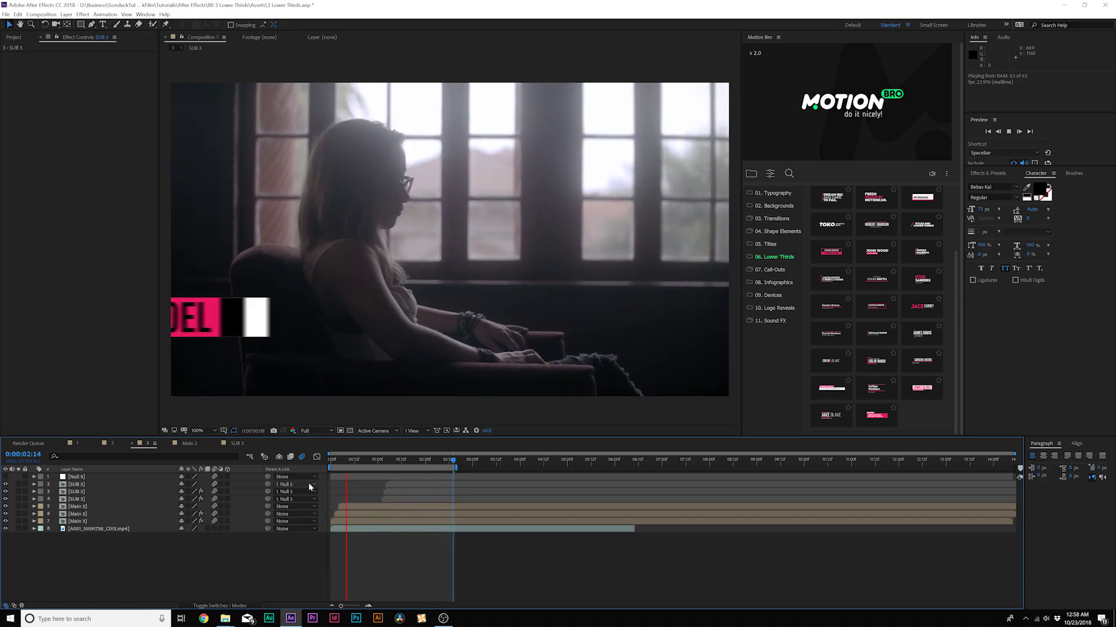
Browse the Motion Bro categories to 06. Lower Thirds and import the JOHN WOOD preset
left_click(773, 193)
mouse_move(834, 251)
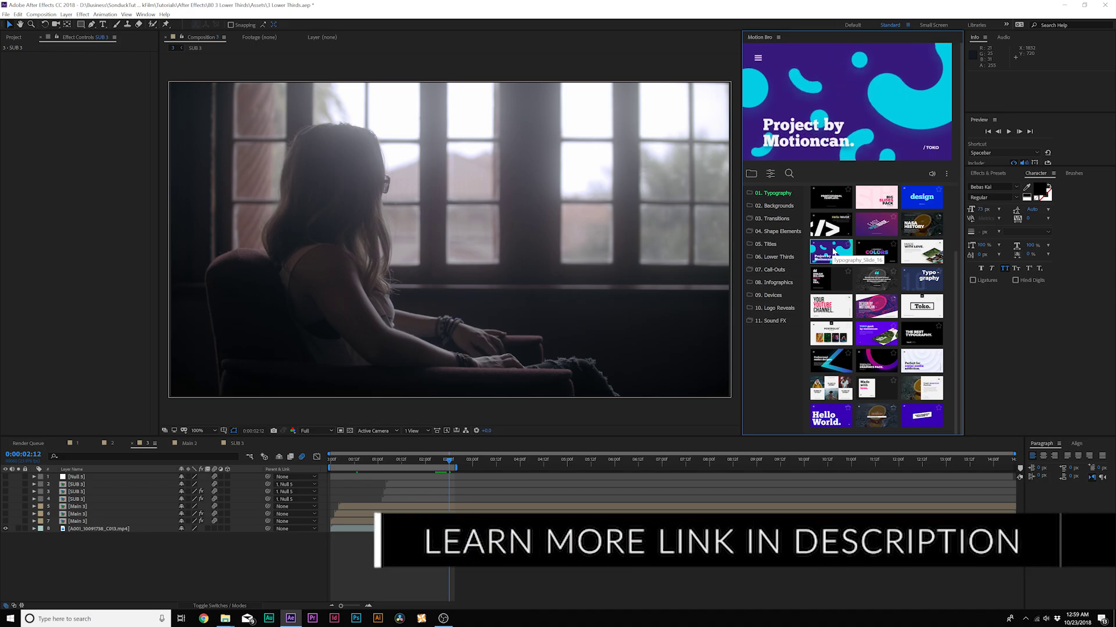
left_click(779, 232)
left_click(781, 244)
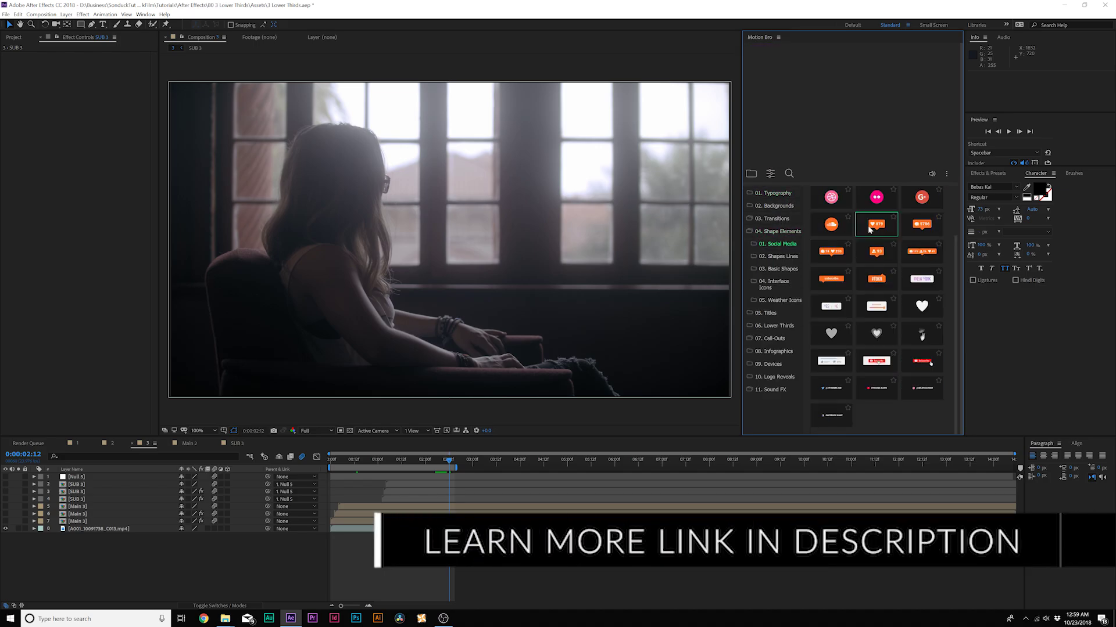
left_click(778, 269)
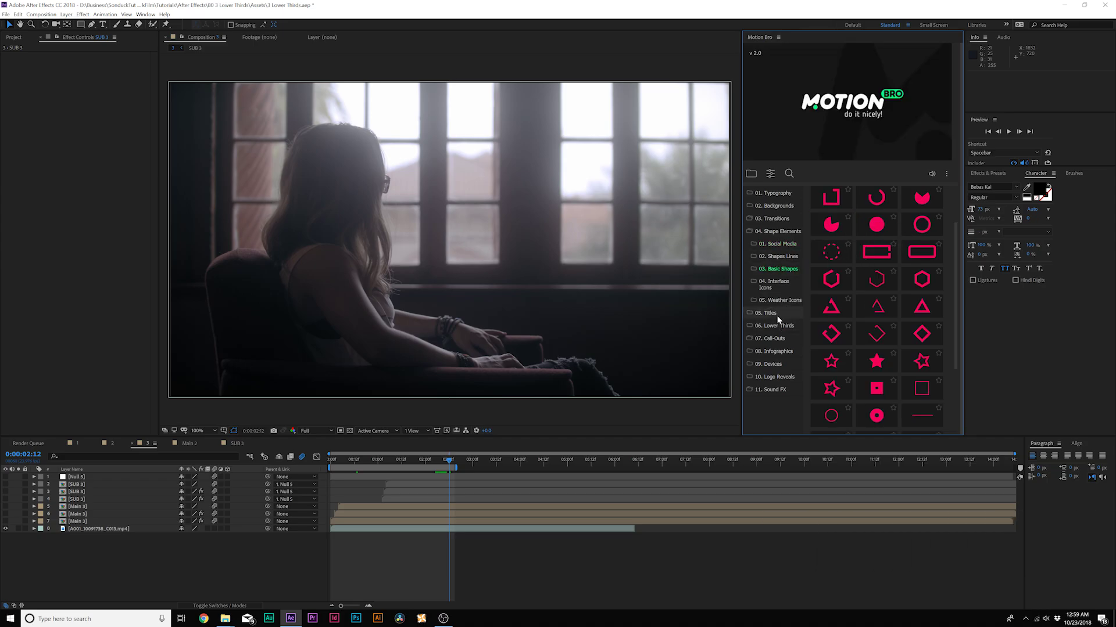
left_click(774, 338)
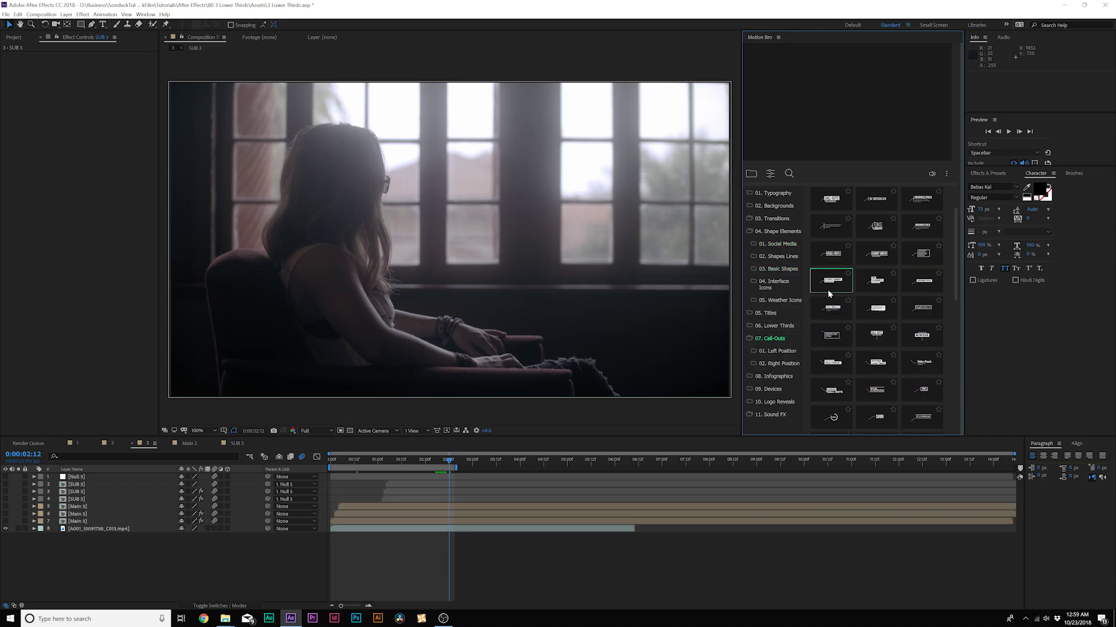
left_click(766, 376)
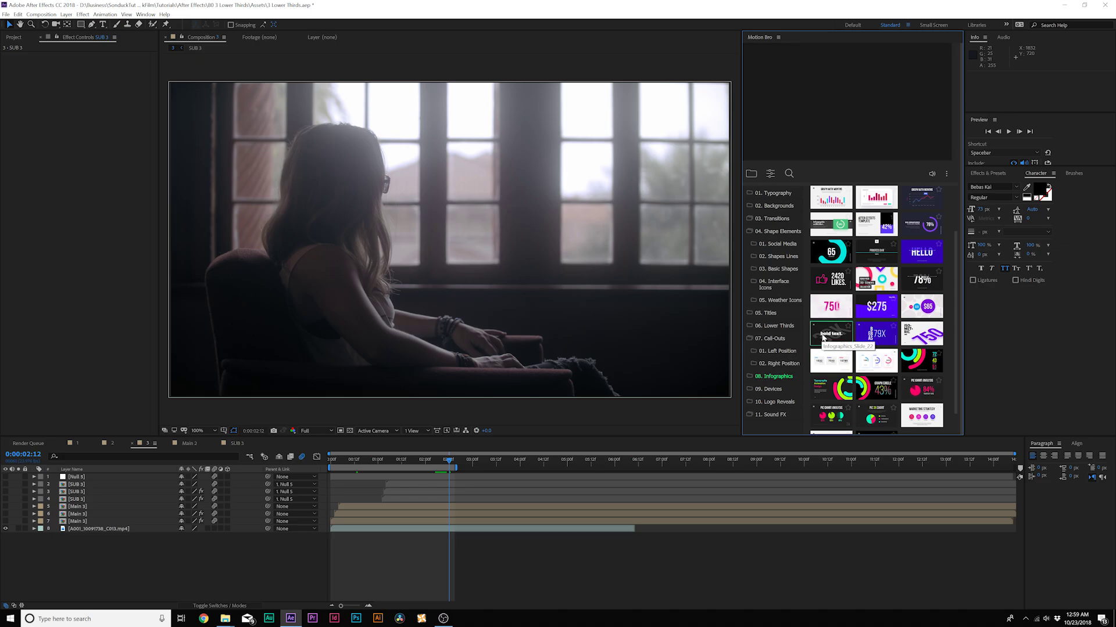
left_click(771, 390)
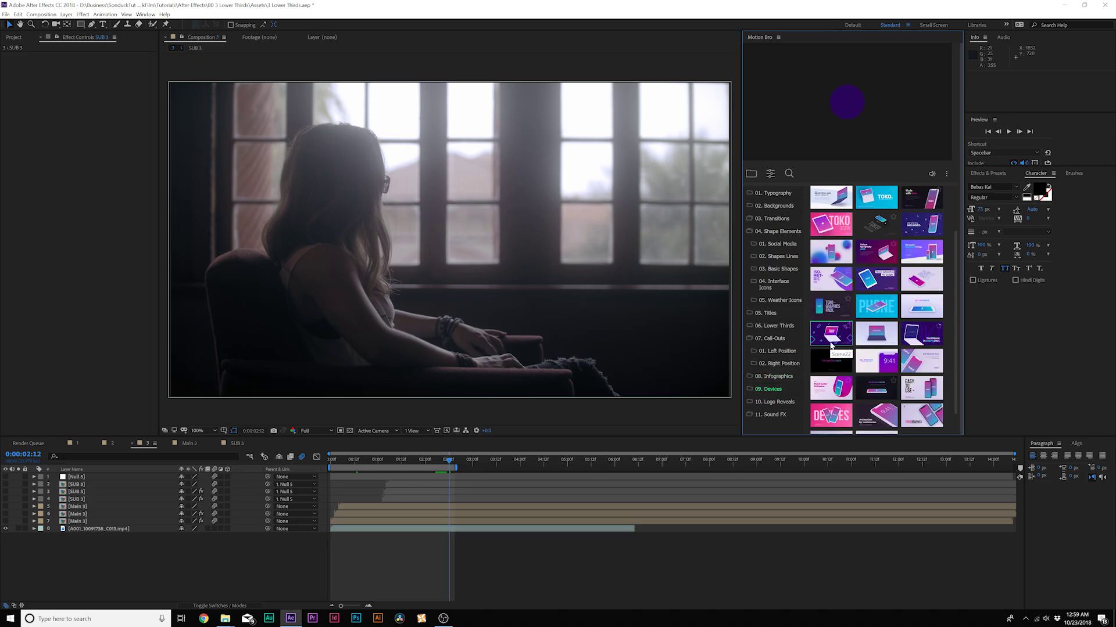
left_click(786, 326)
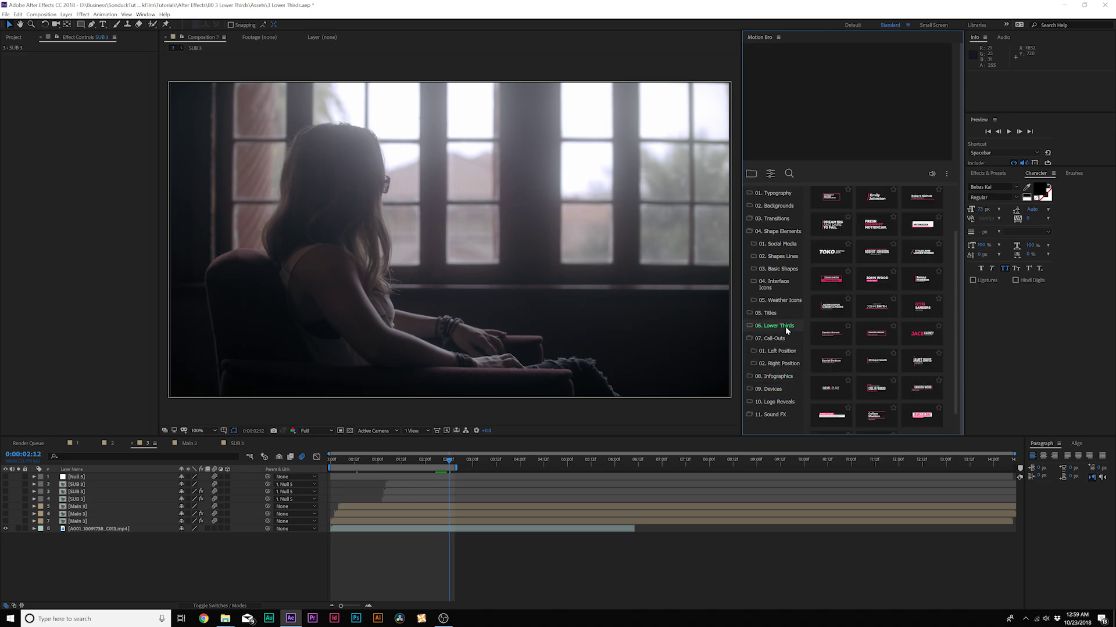
left_click(889, 278)
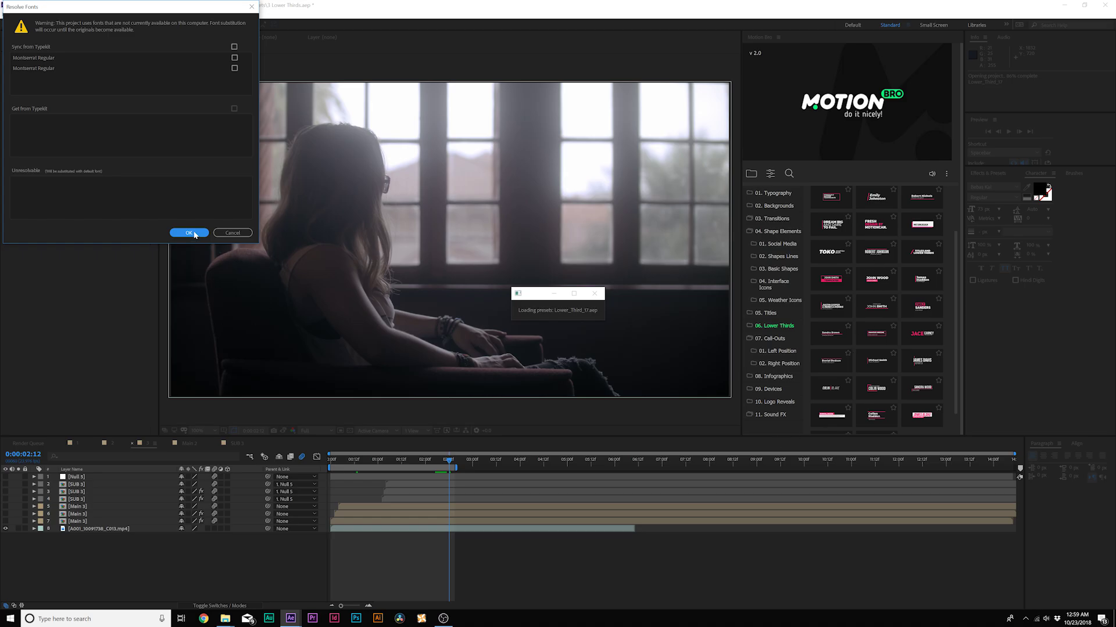
Sync the missing Montserrat fonts and place the preset in the lower left
left_click(234, 47)
left_click(183, 233)
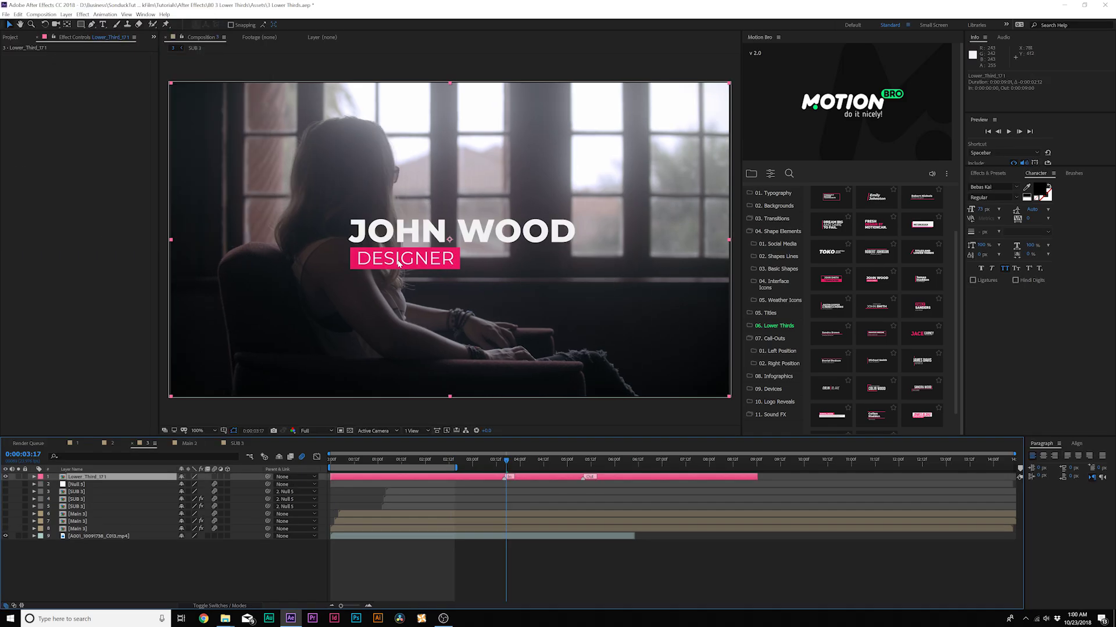
left_click_drag(398, 263, 258, 366)
key("Return")
Retype the preset's name text, pull its Out marker earlier, and preview
double_click(115, 478)
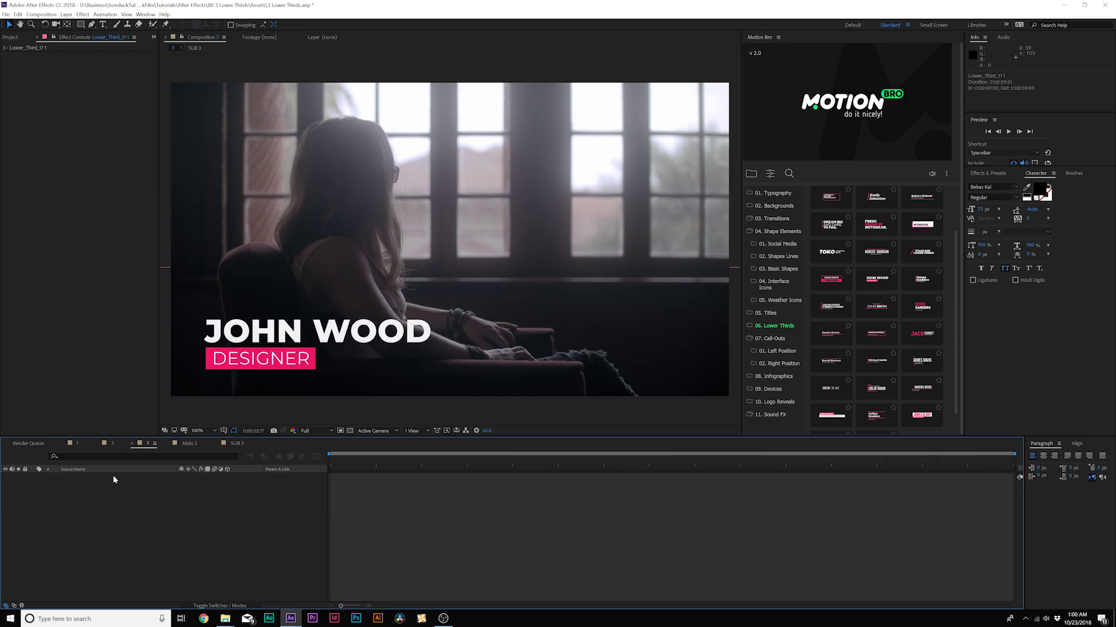
left_click(103, 23)
double_click(383, 230)
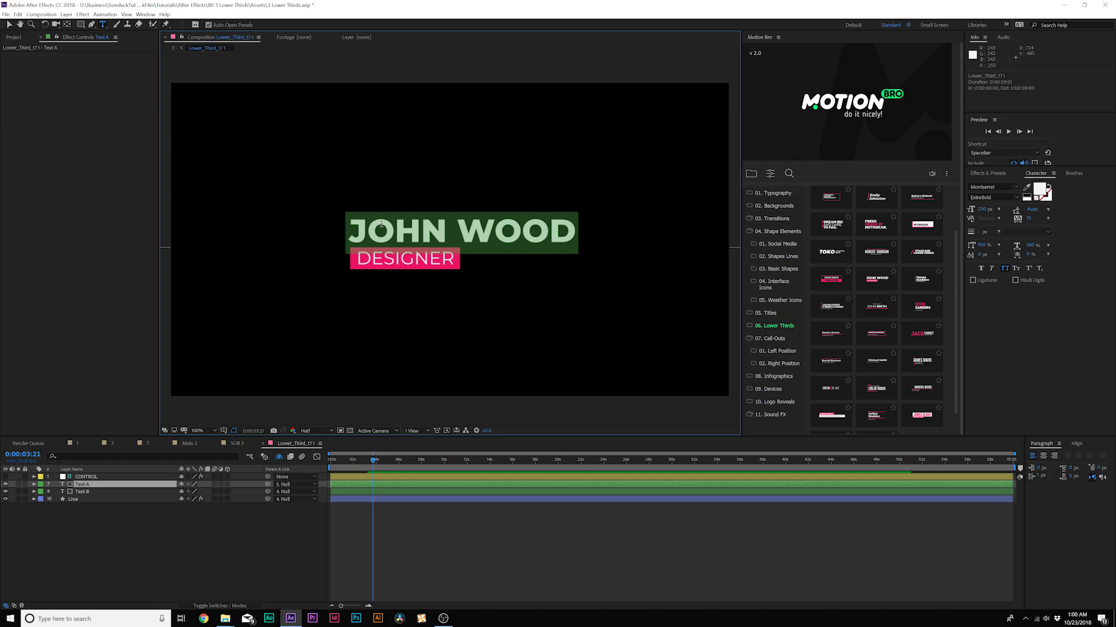
type("JO")
type("SH NOEL")
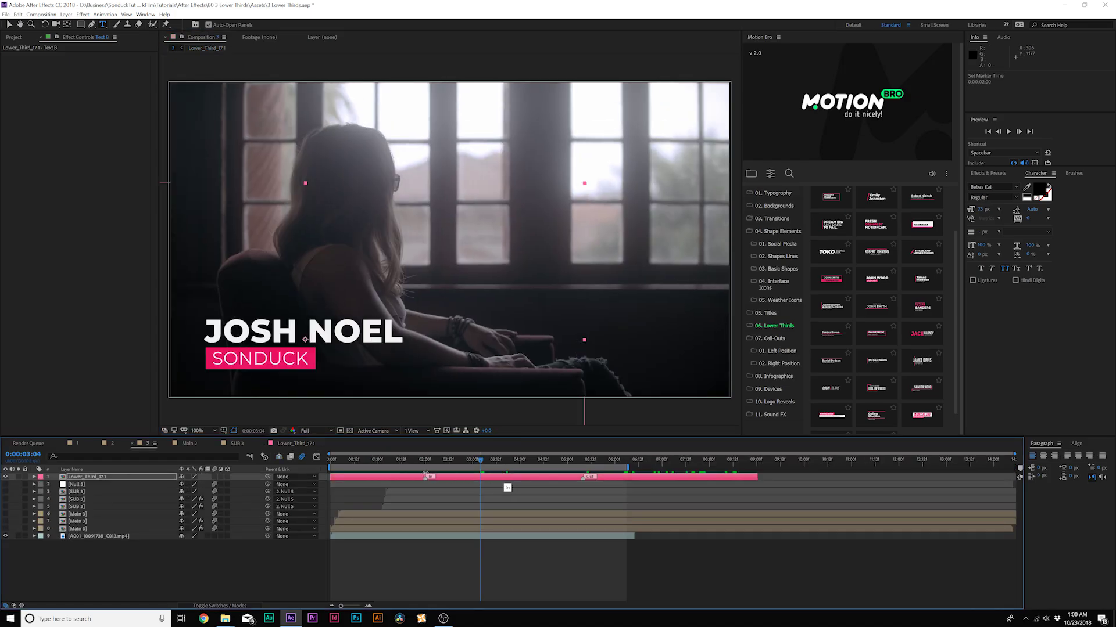
left_click_drag(588, 478, 470, 477)
key("space")
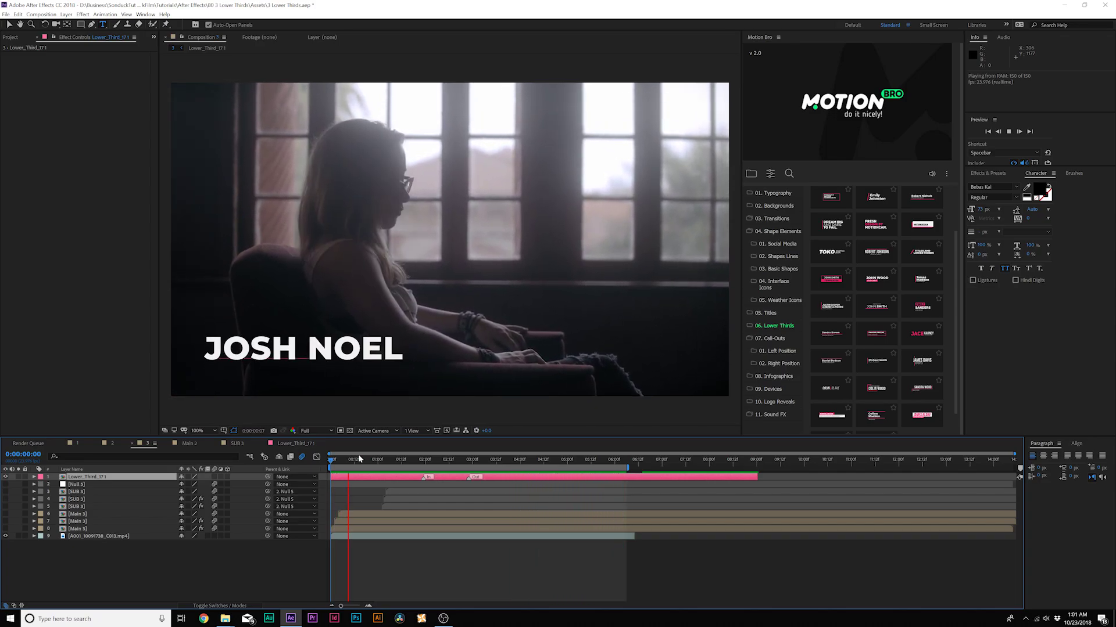
mouse_move(874, 301)
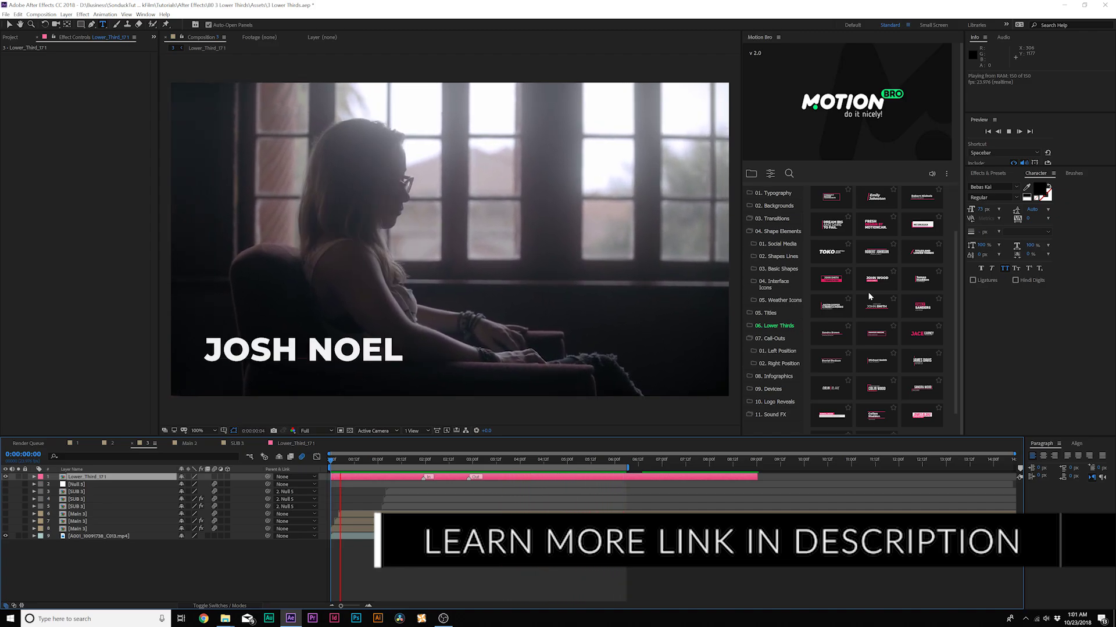
key("space")
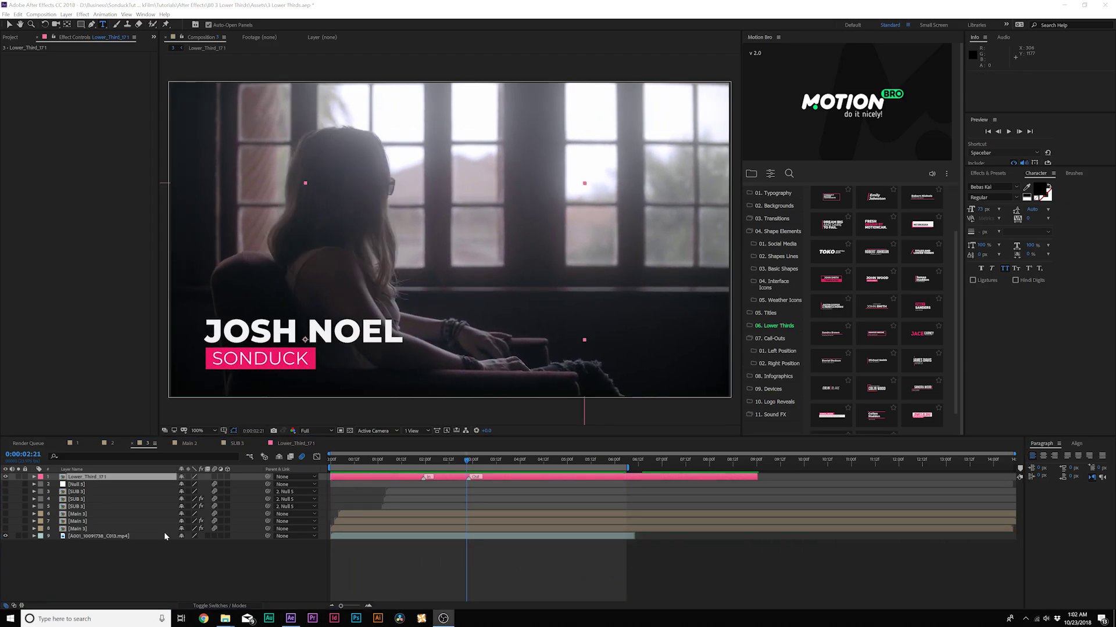